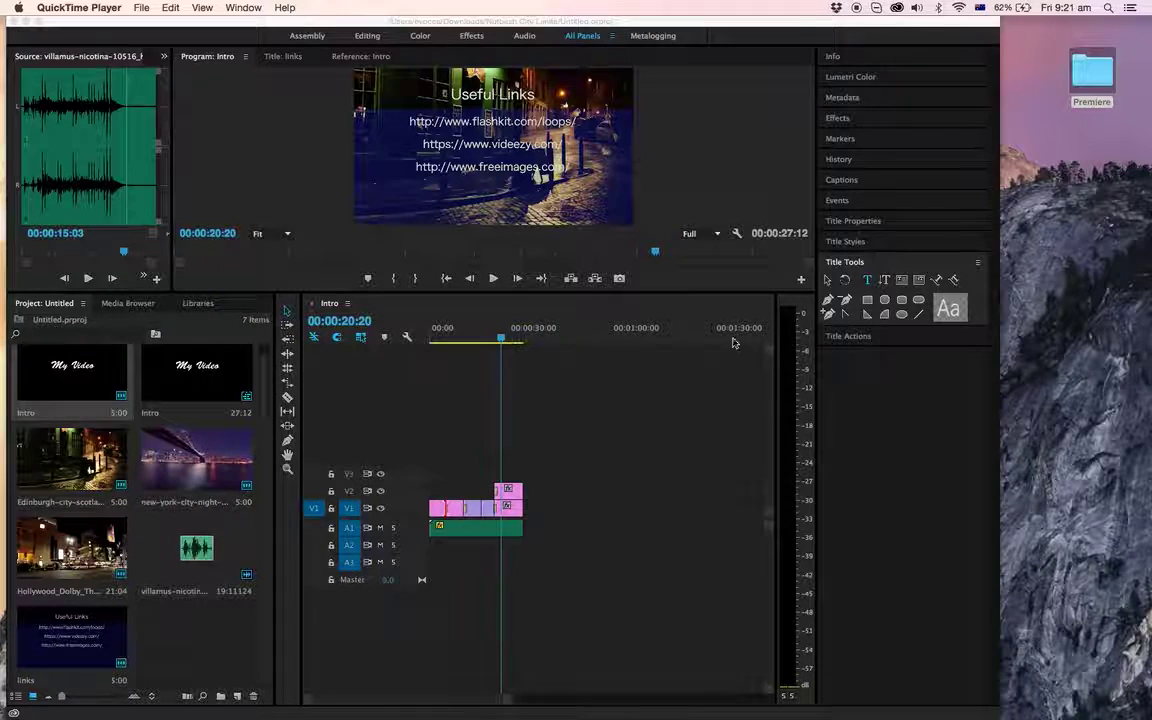
- Move the playhead back to about 00:00:00:10 at the start of the Intro sequence
click(452, 342)
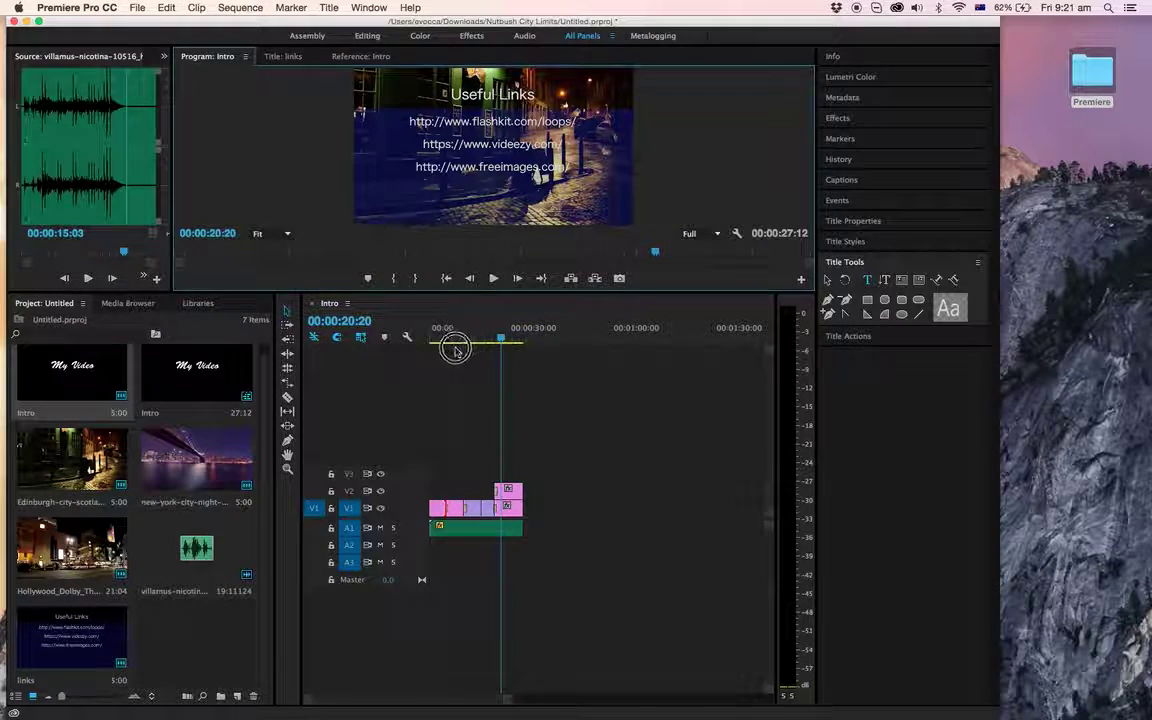
click(440, 343)
drag(440, 343, 432, 343)
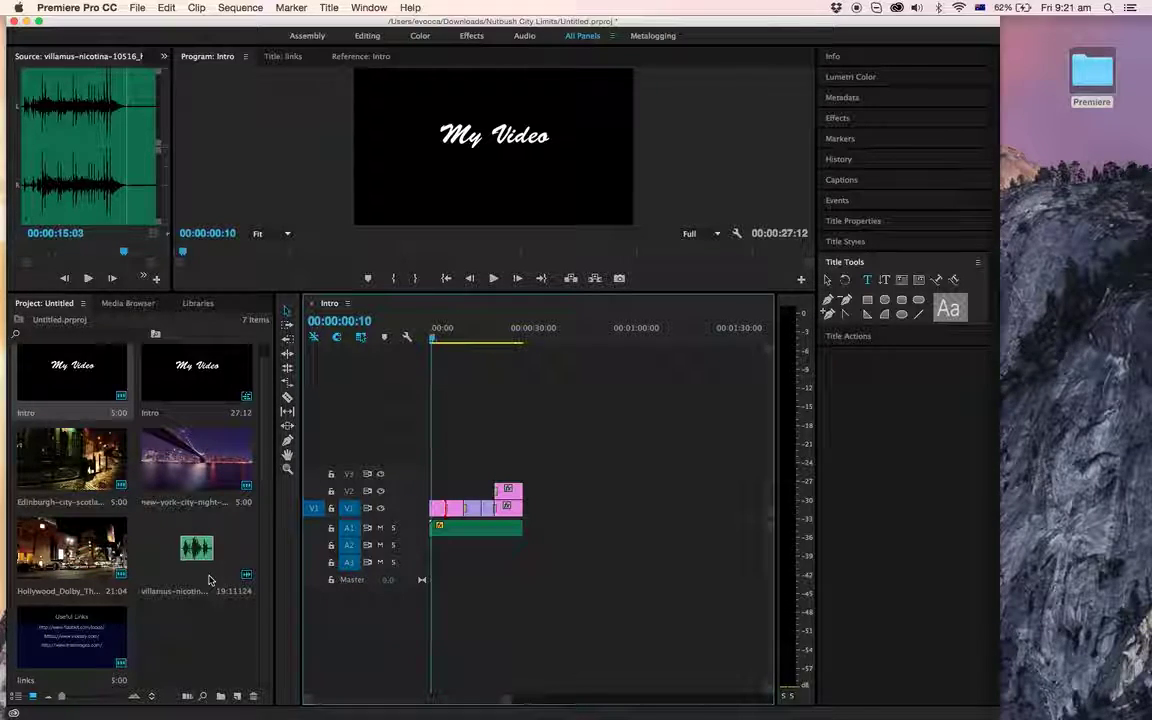
- Save the current project, then close its Intro sequence and the project window
key(super+s)
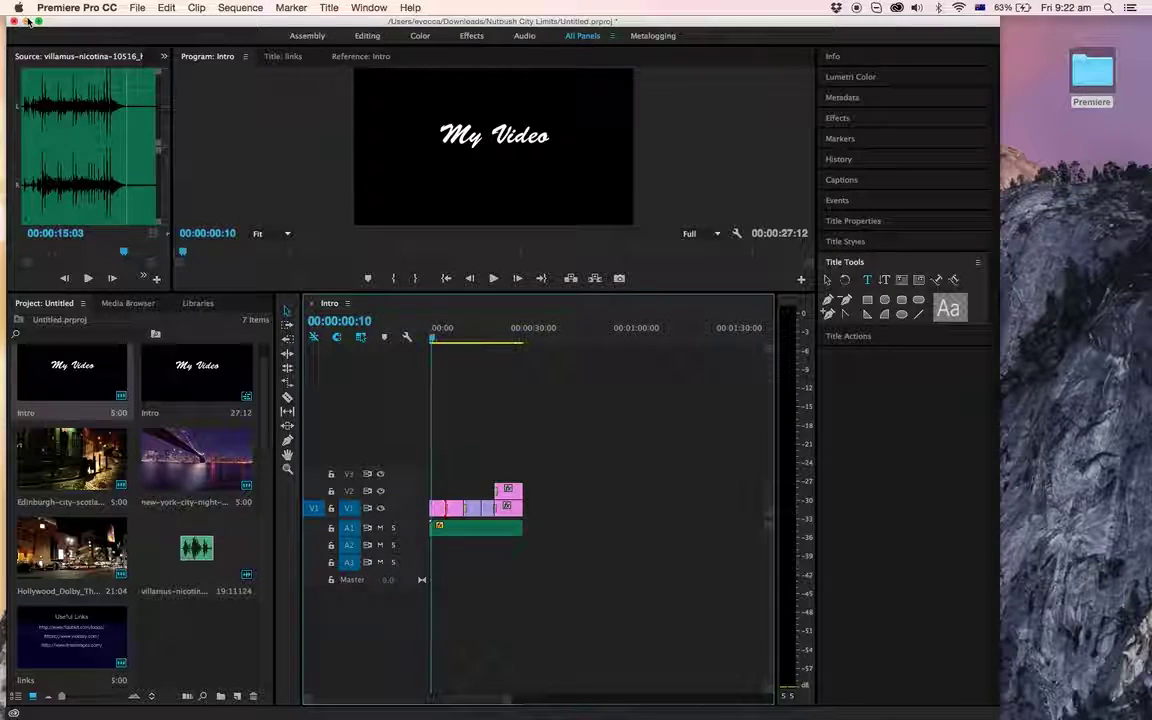
key(super+s)
key(super+w)
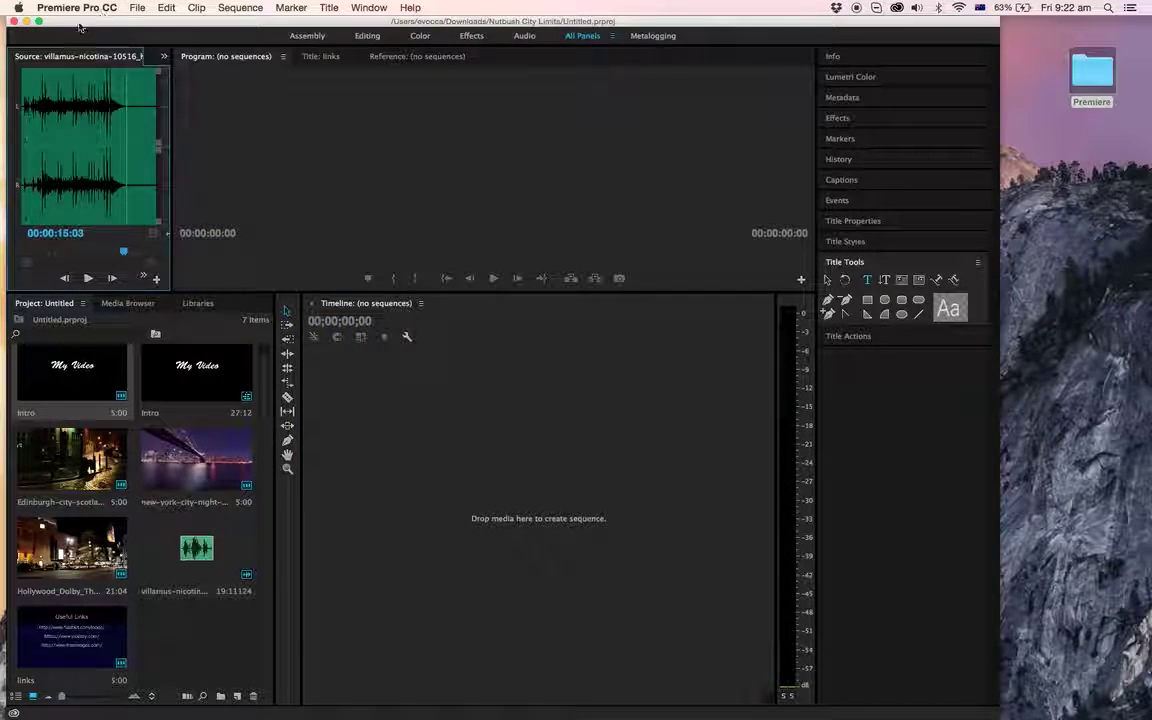
click(13, 21)
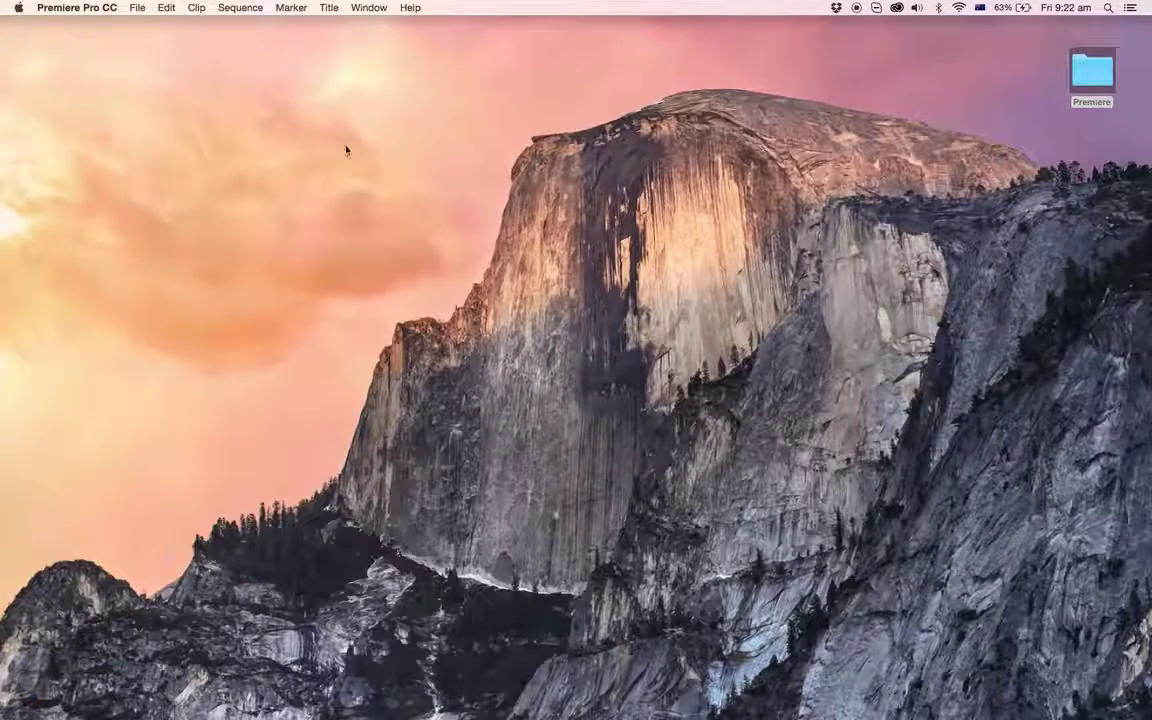
- Switch to Finder and look through the audio, images and videos subfolders of the desktop's Premiere folder
click(109, 8)
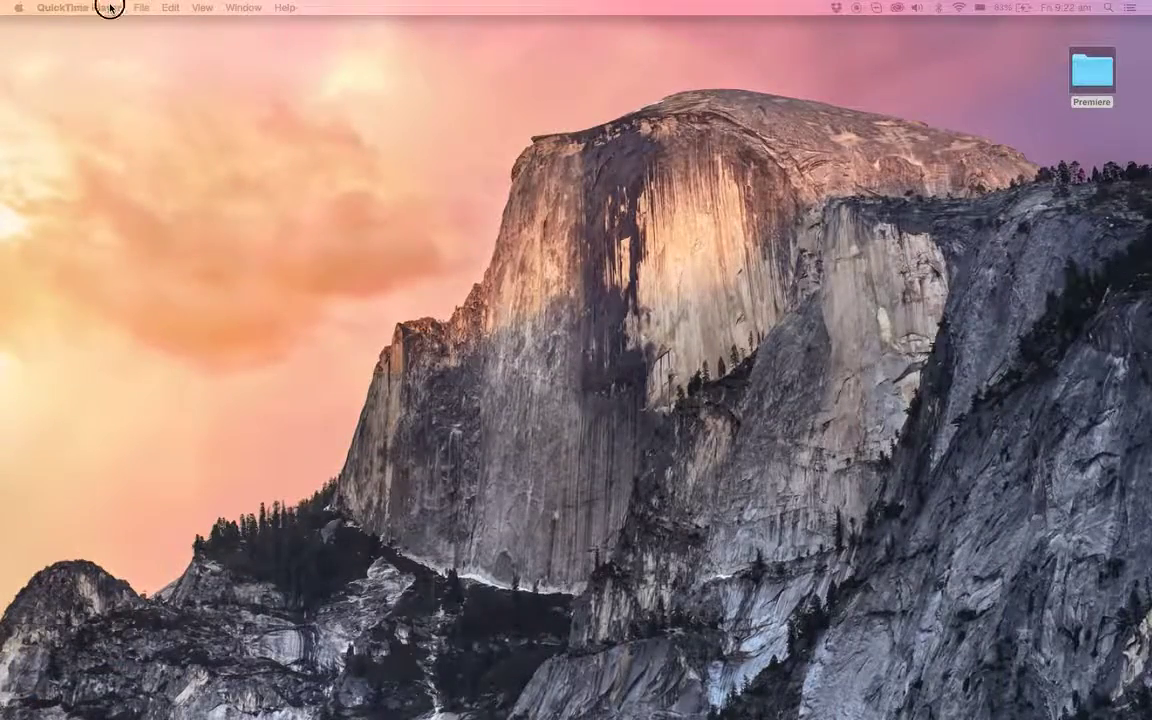
click(386, 139)
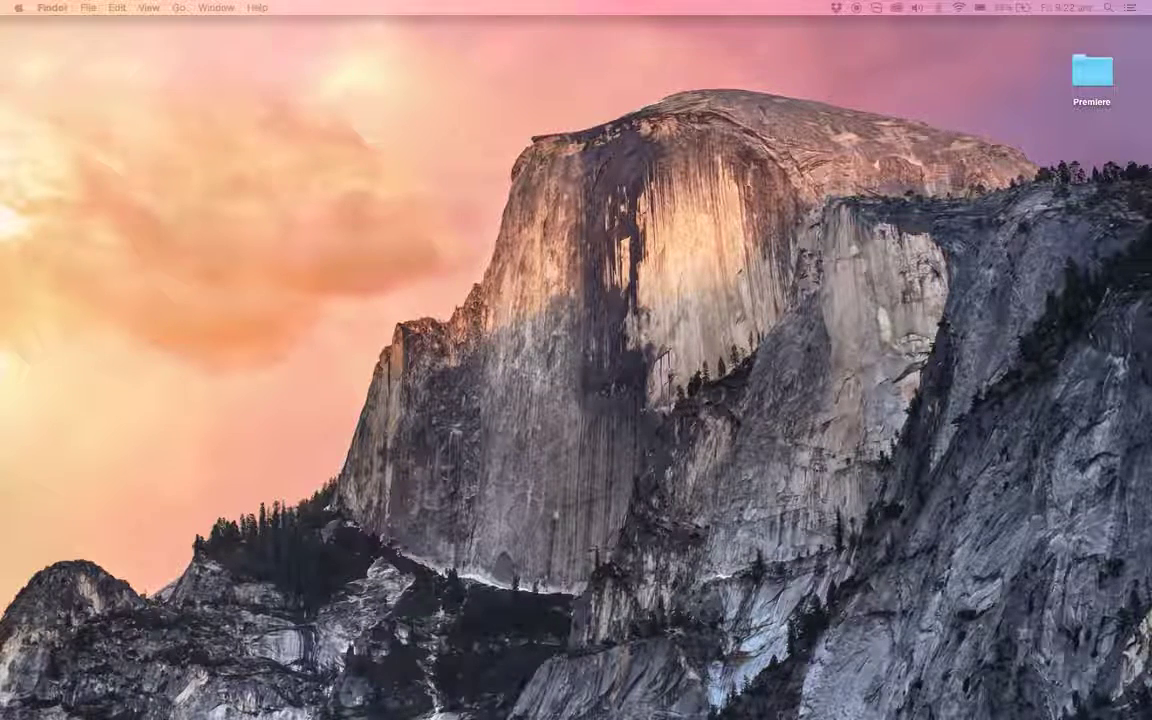
double_click(1096, 85)
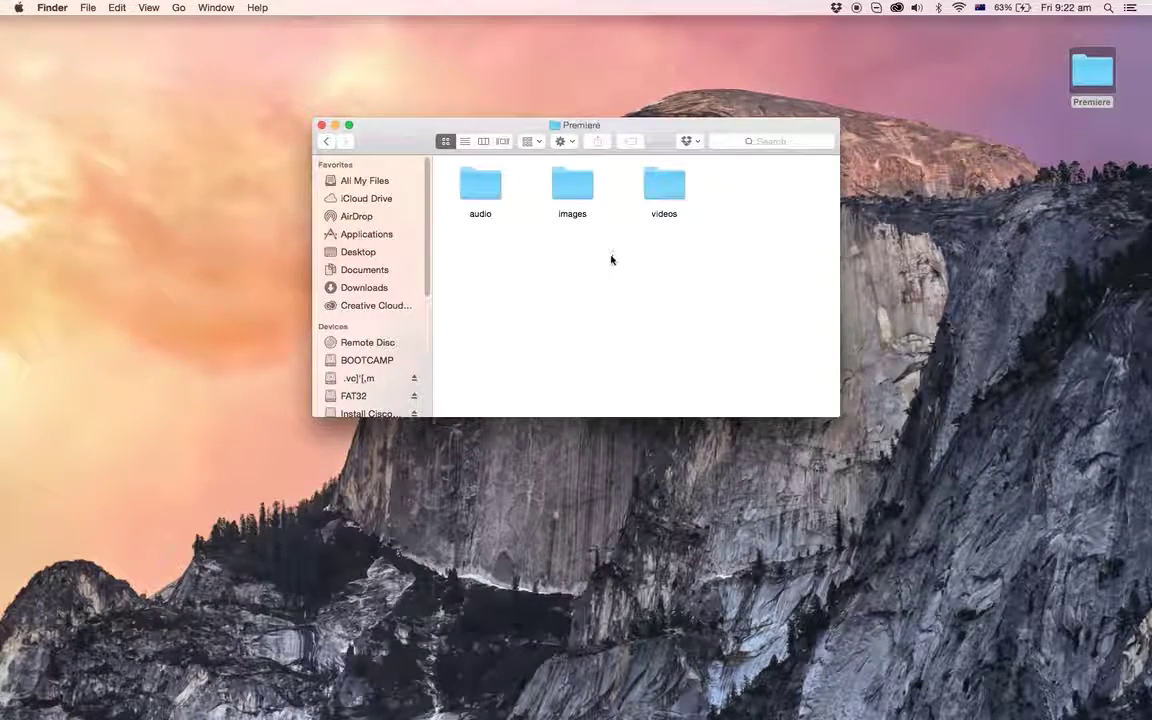
double_click(474, 199)
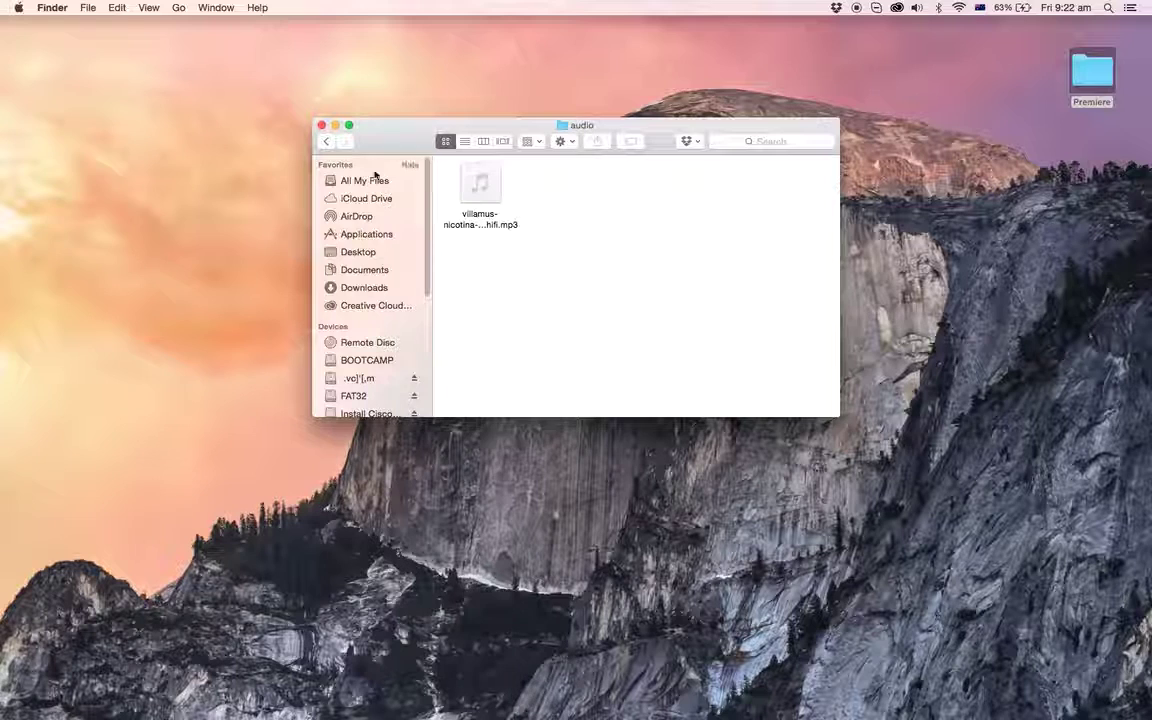
click(328, 141)
double_click(580, 188)
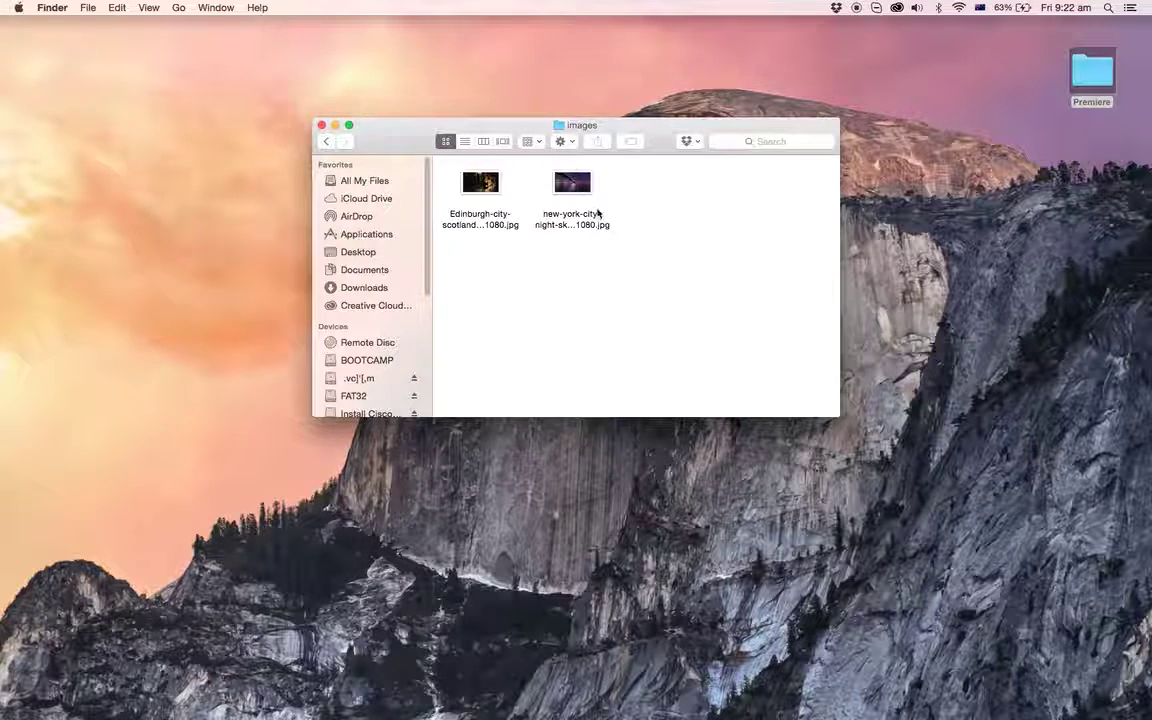
click(327, 141)
click(680, 192)
double_click(680, 192)
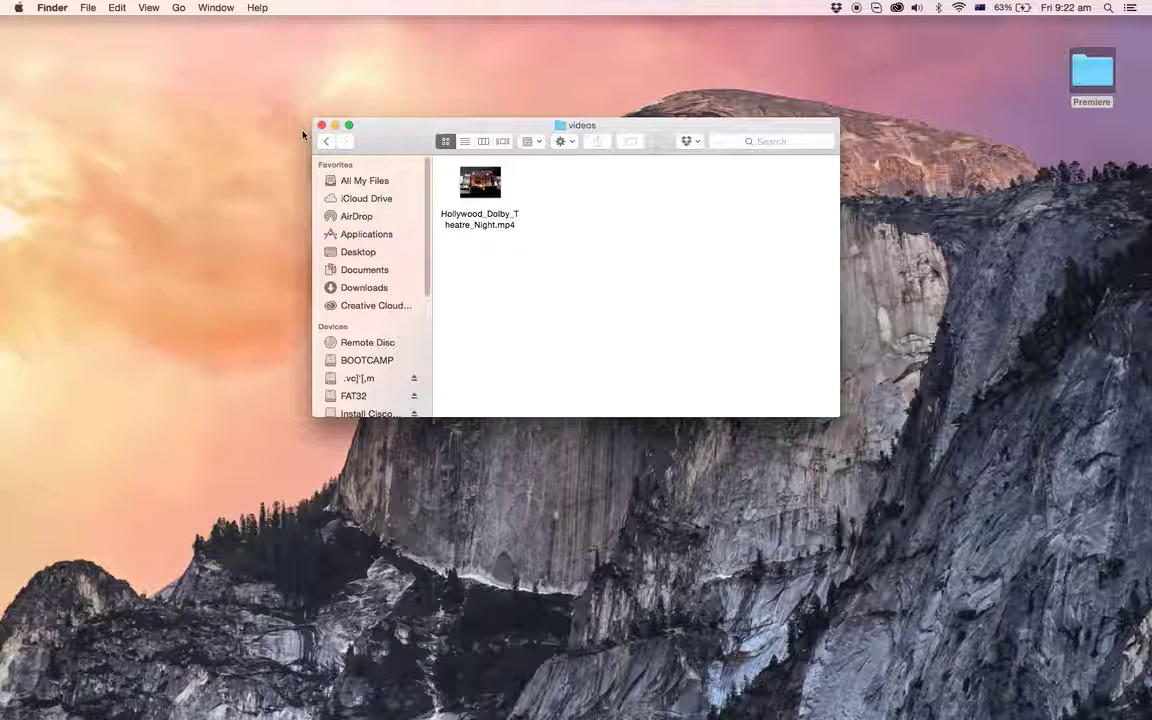
click(327, 143)
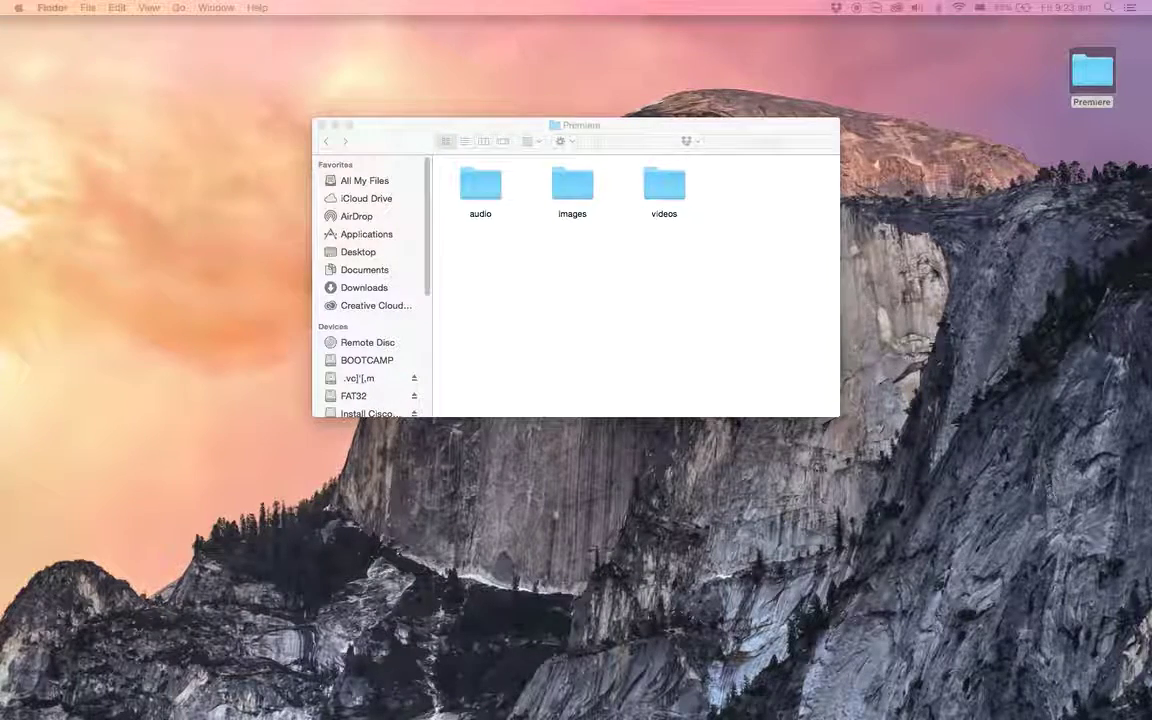
- Switch to Premiere Pro and create a new project named MyVideo, keeping Timecode as the video display format
drag(1150, 345, 752, 71)
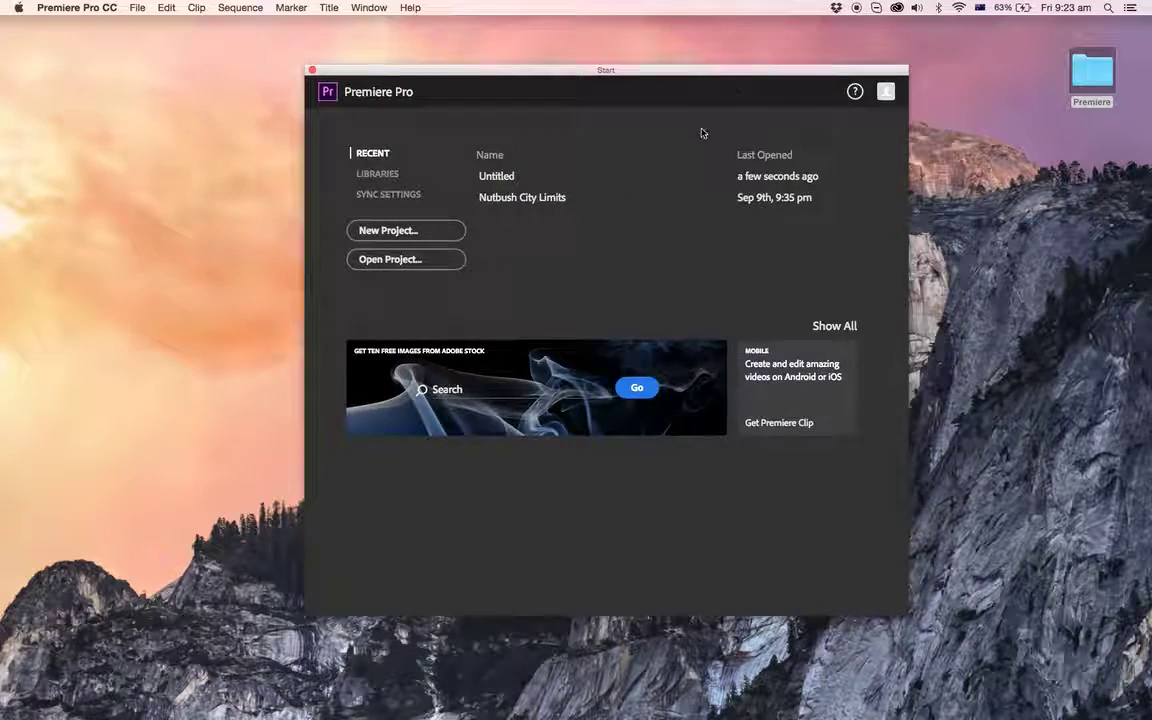
click(412, 230)
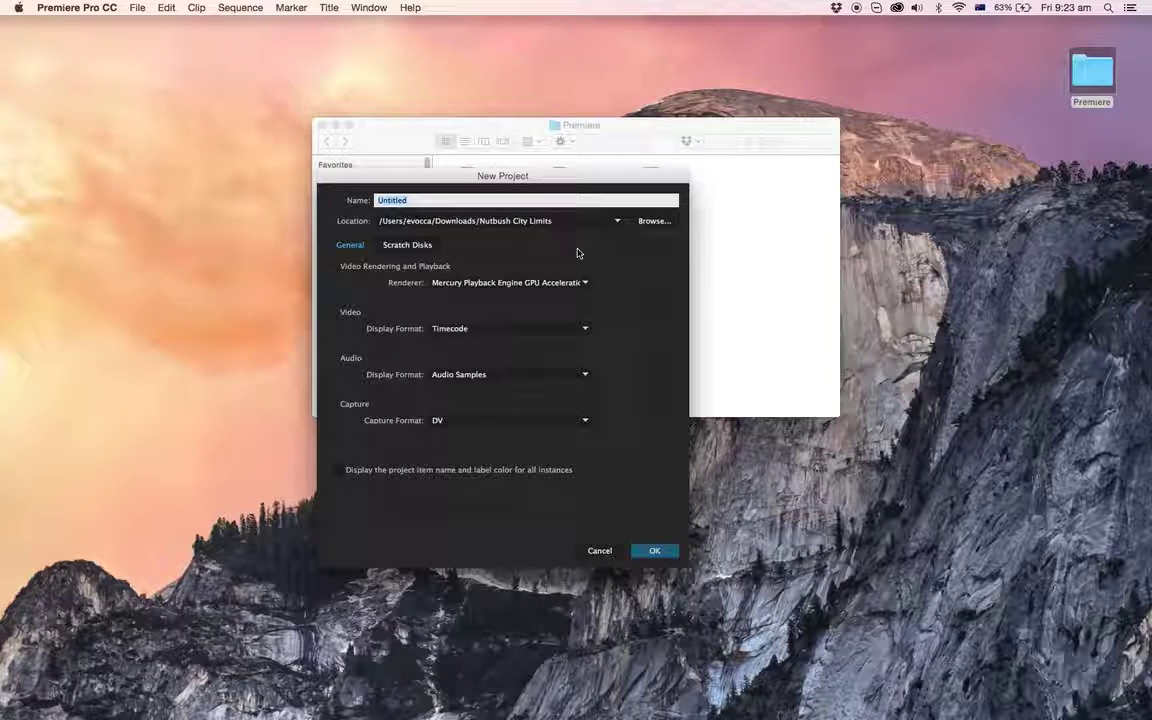
text(MyVideo)
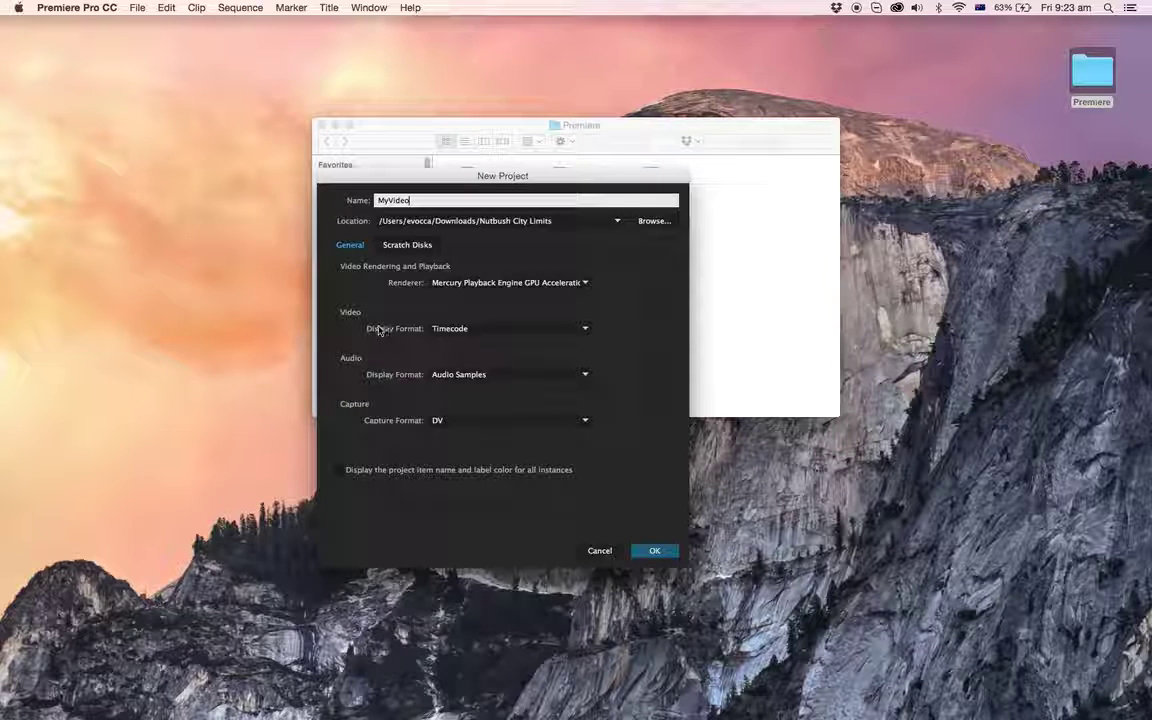
click(540, 329)
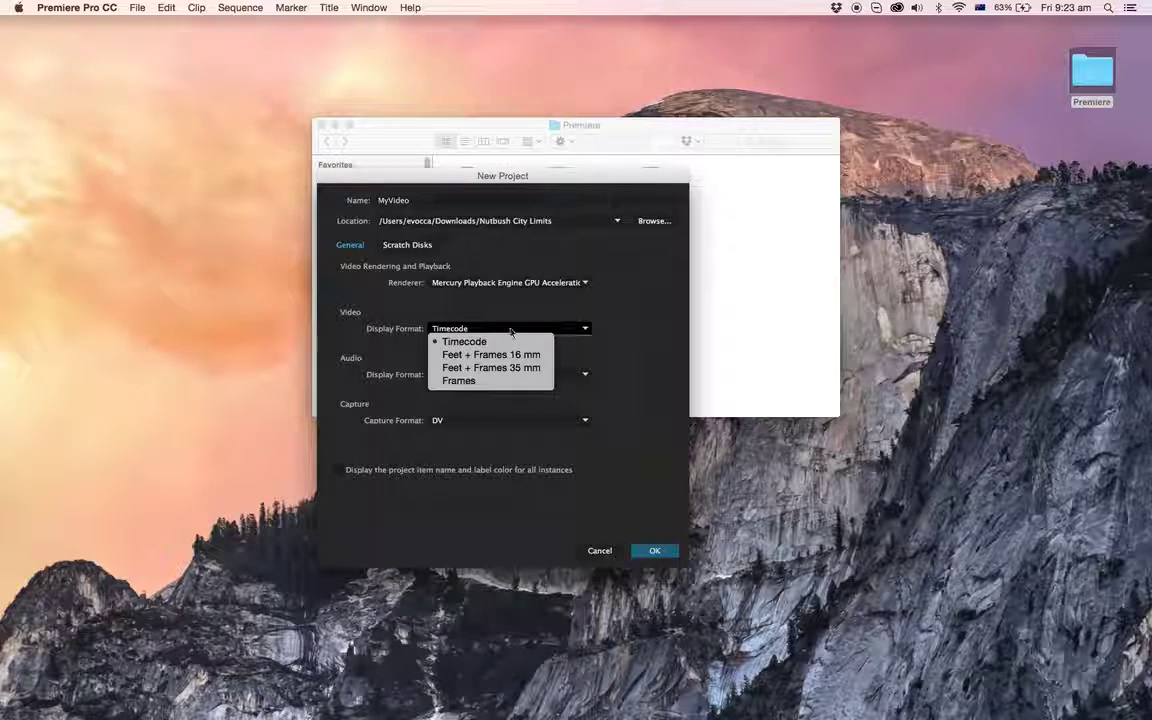
click(661, 371)
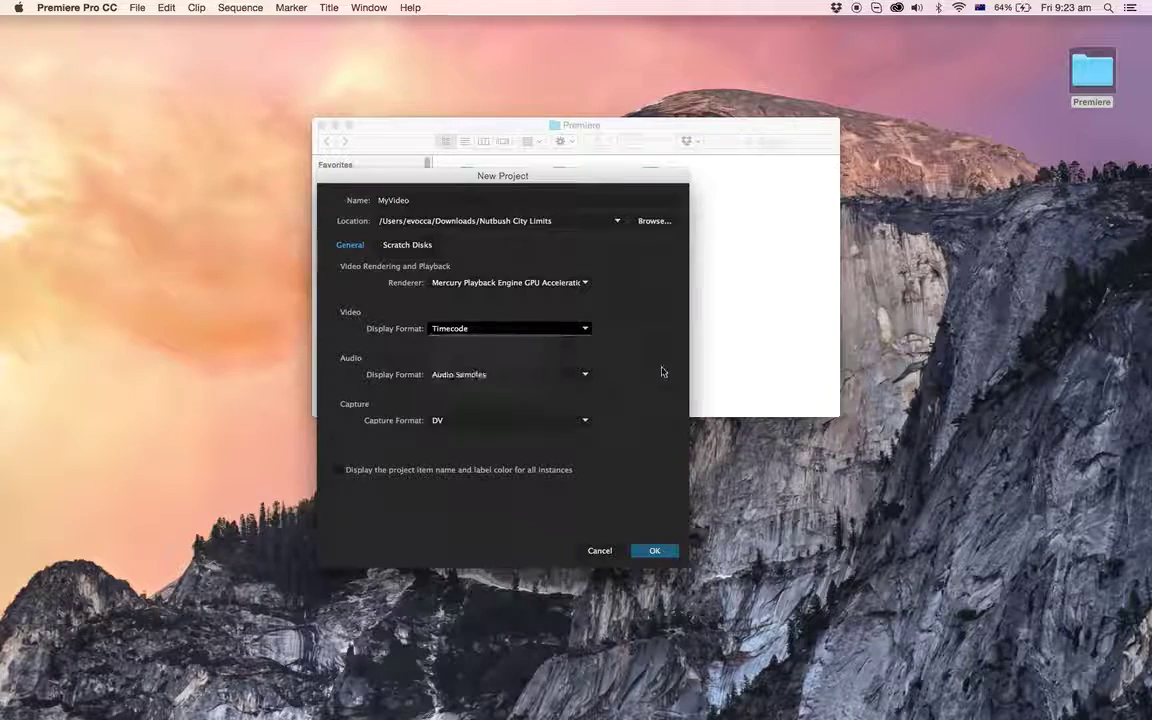
click(657, 550)
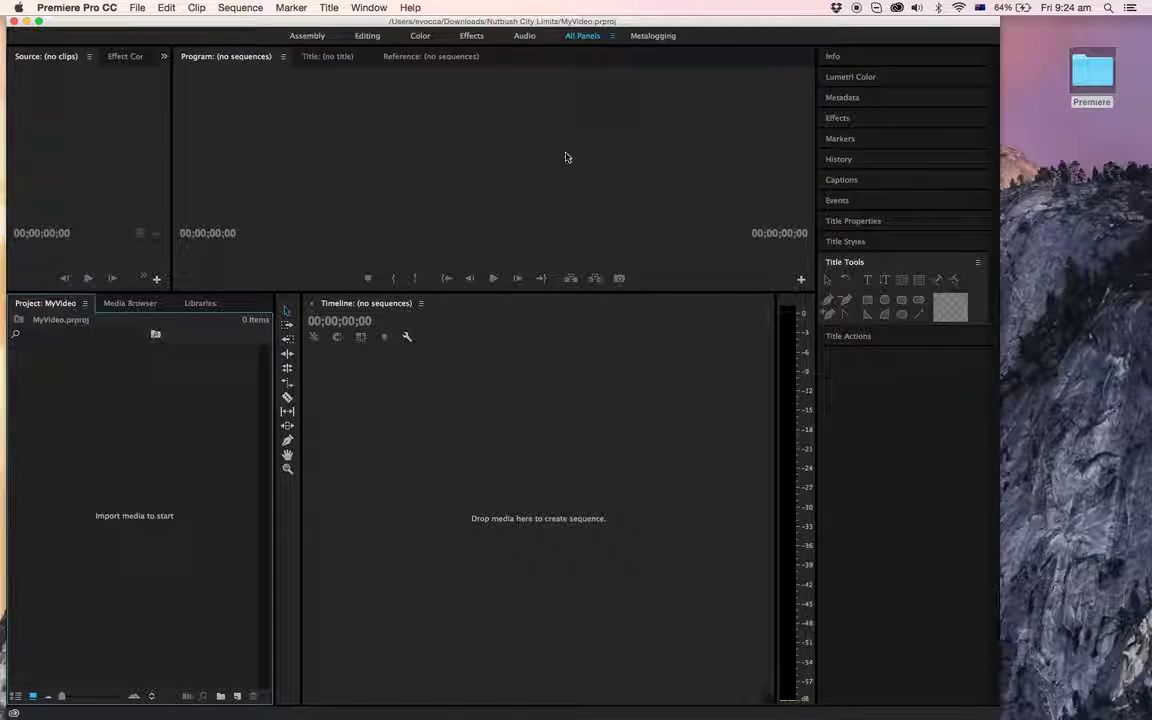
- Widen the project window and import villamus-nicotina-10516_hifi.mp3 from the Premiere folder's audio subfolder
drag(999, 445, 1060, 432)
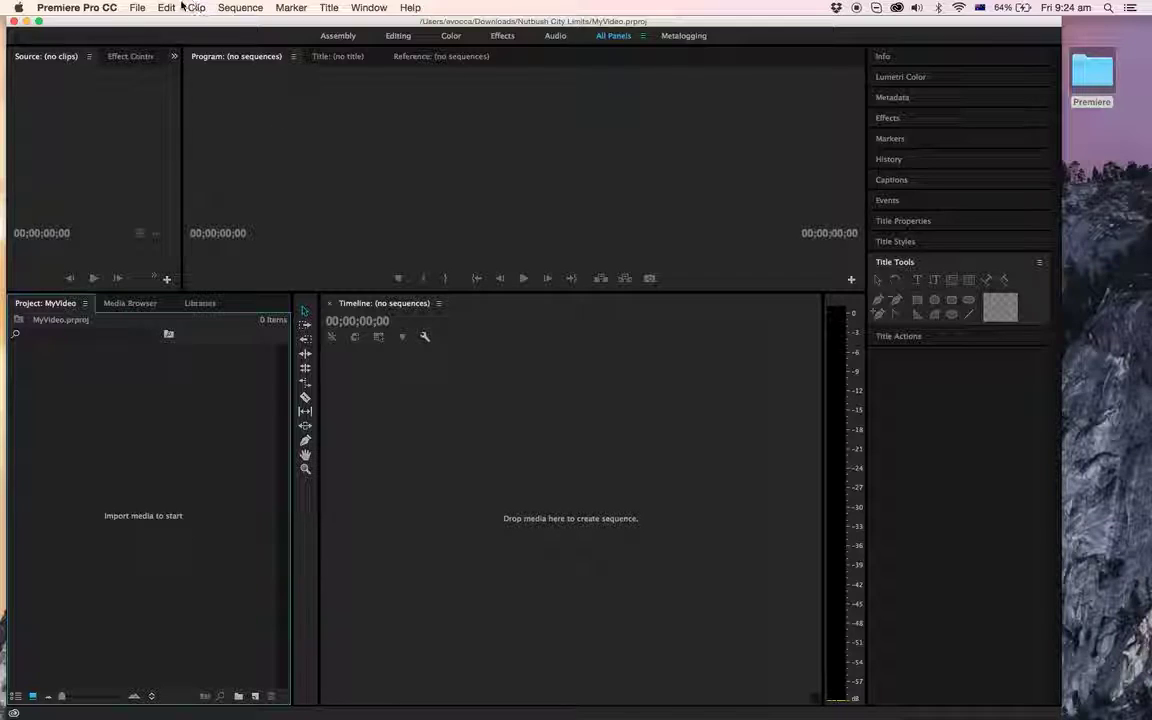
click(138, 10)
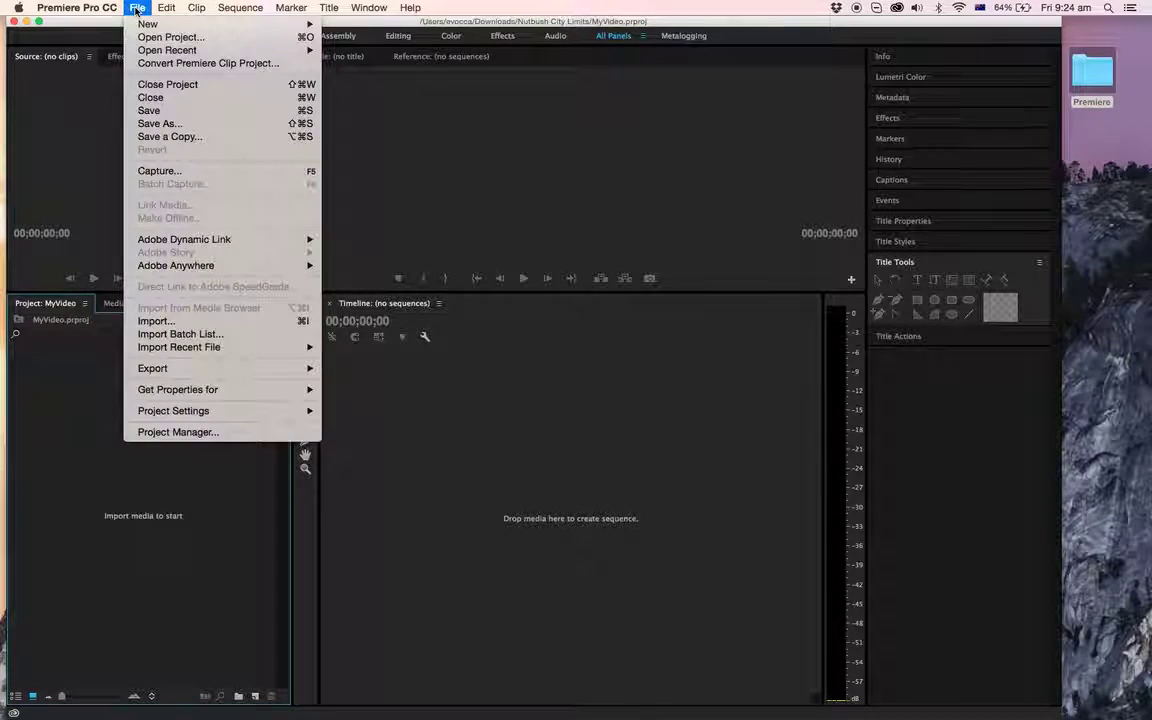
click(221, 324)
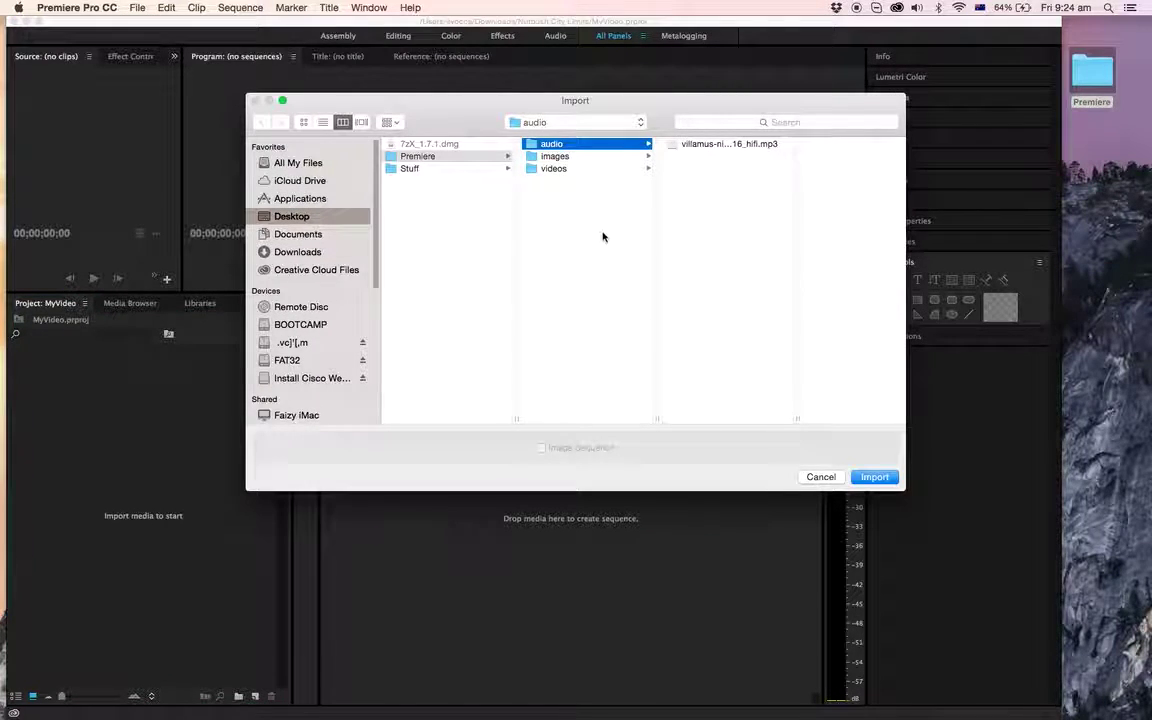
click(430, 157)
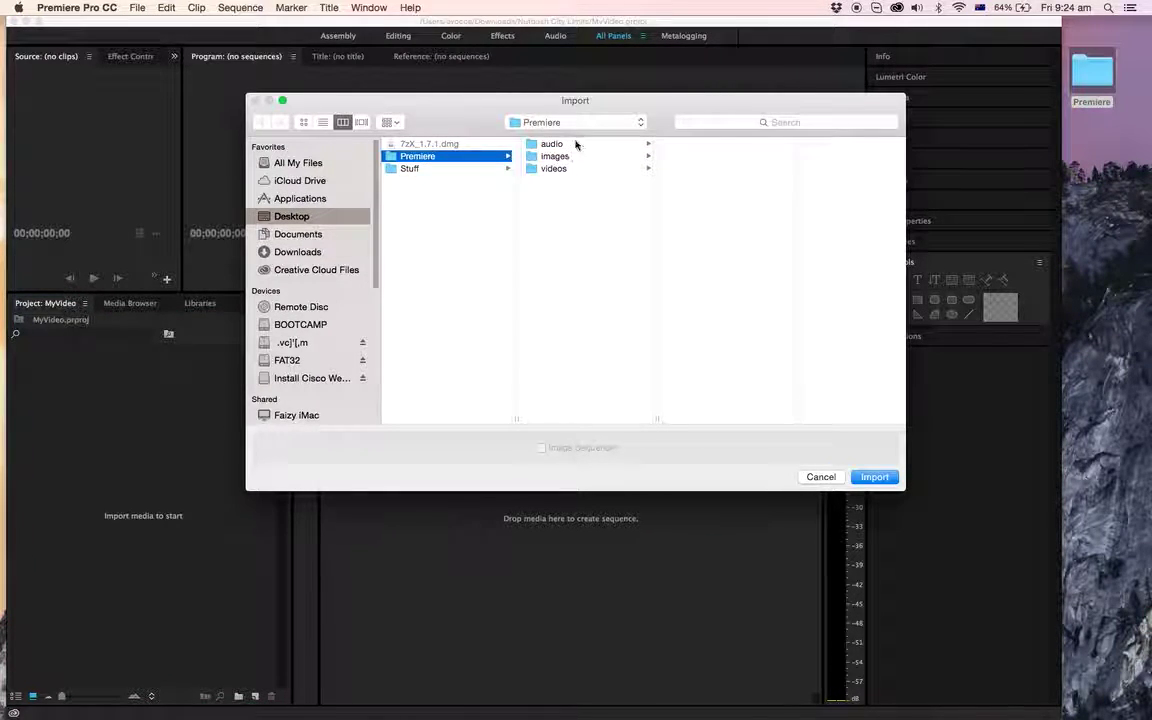
click(576, 145)
click(705, 145)
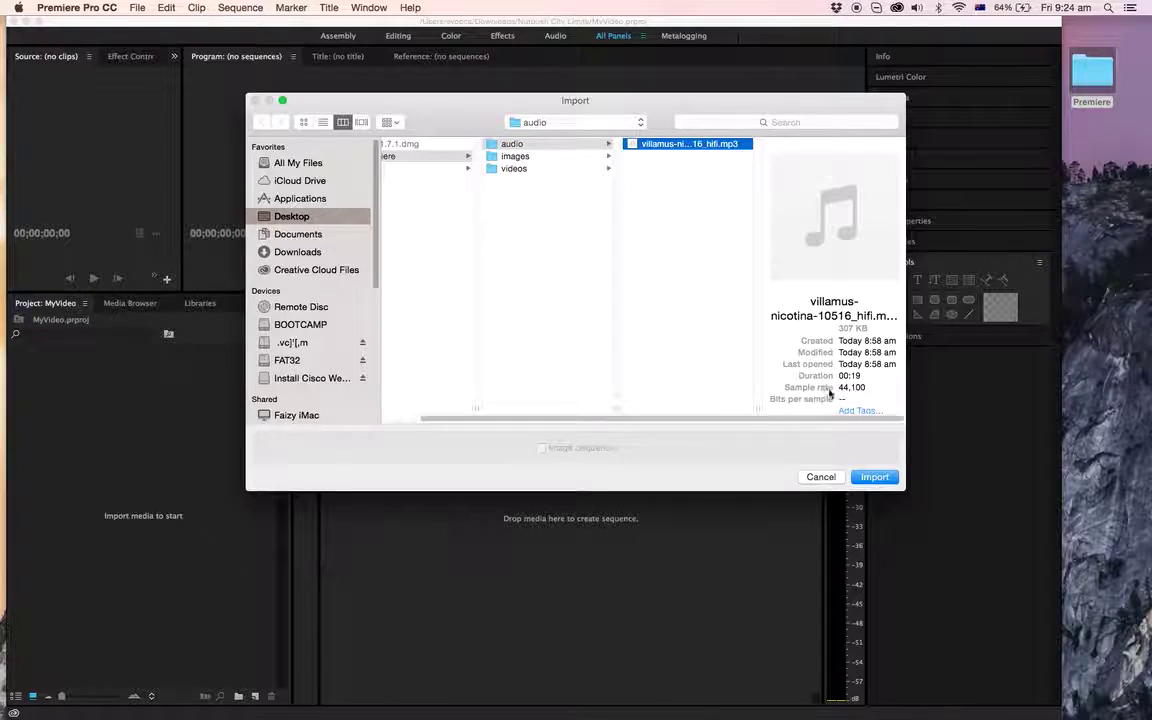
click(873, 477)
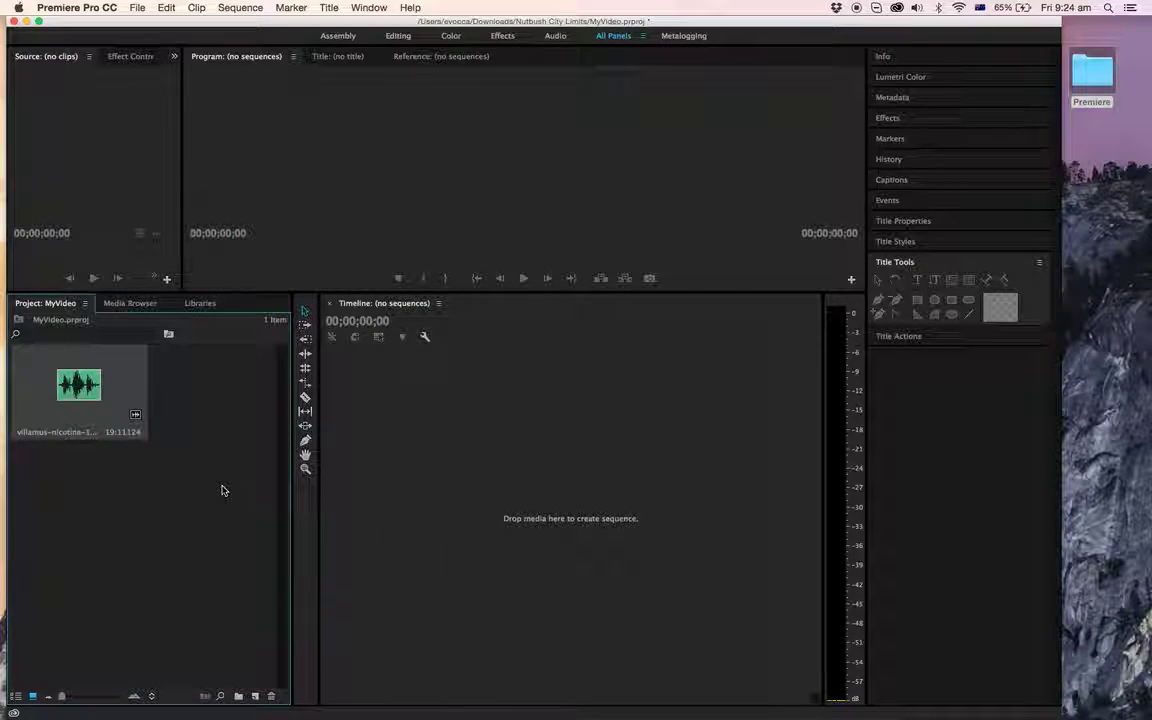
- Import both the Edinburgh and New York city JPG files from the images subfolder
click(137, 7)
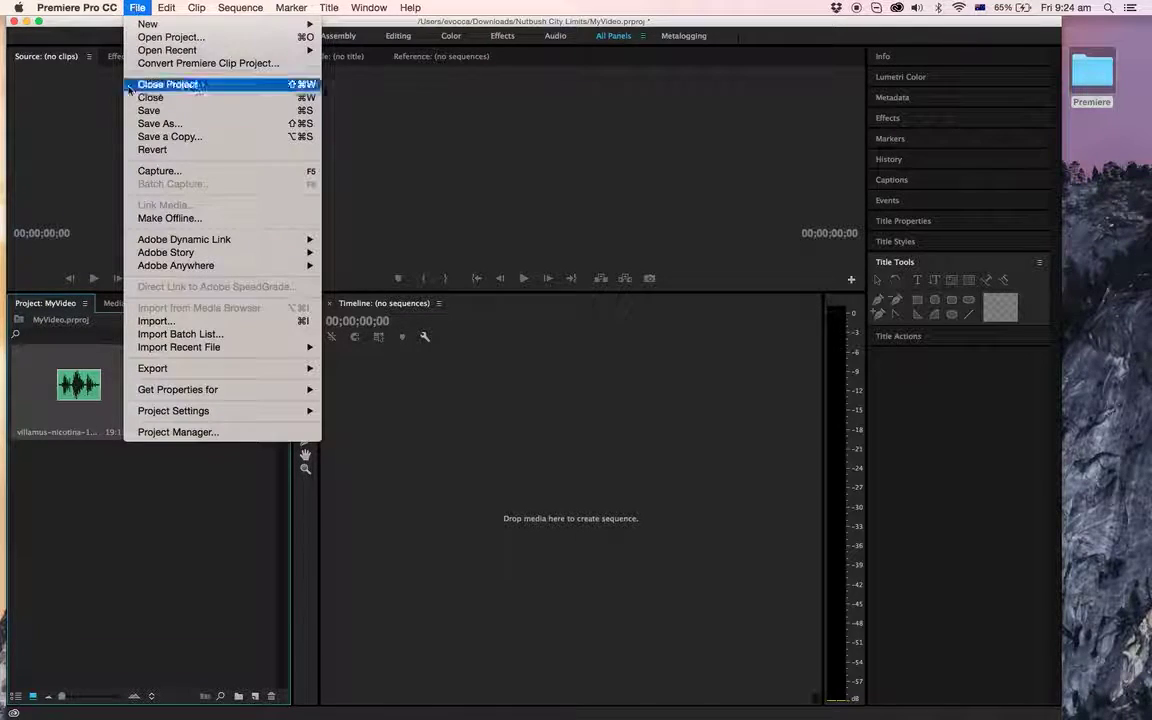
click(249, 322)
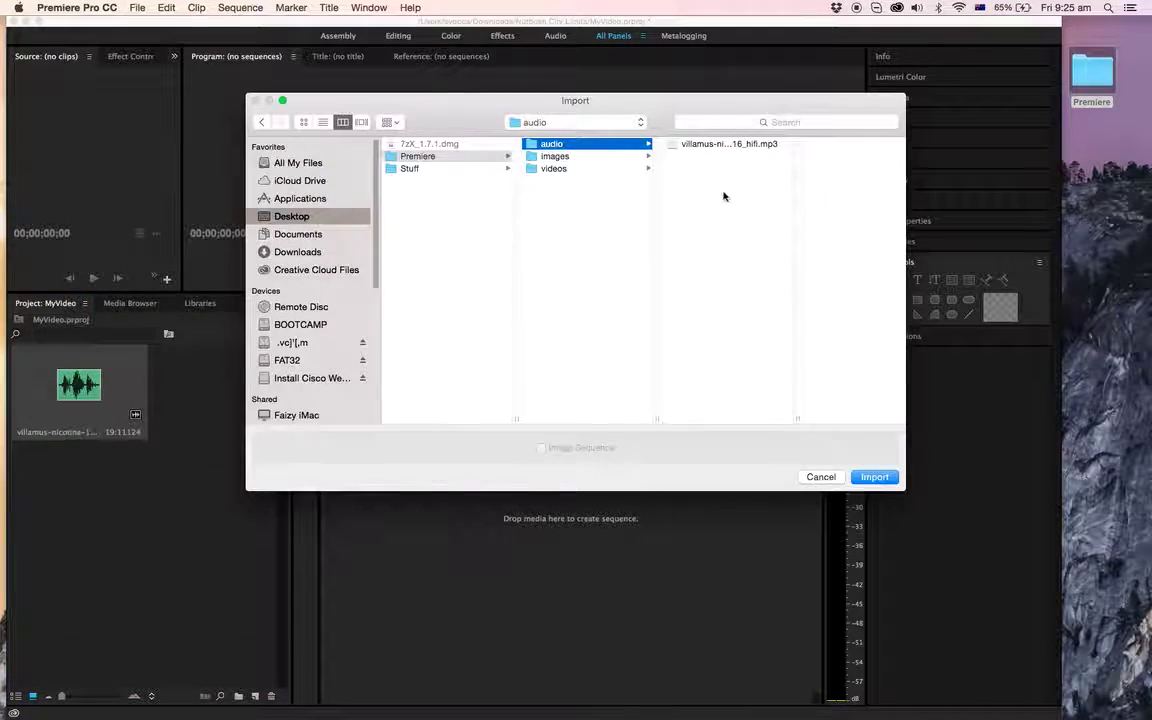
click(590, 158)
drag(752, 192, 706, 145)
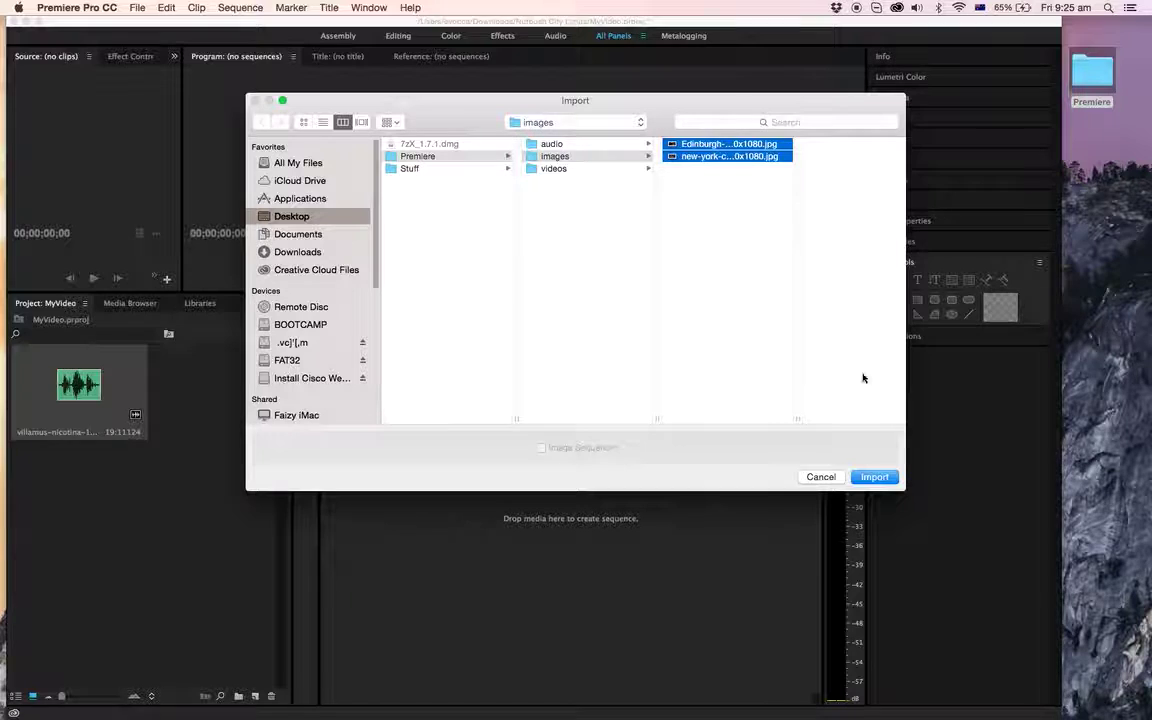
click(874, 477)
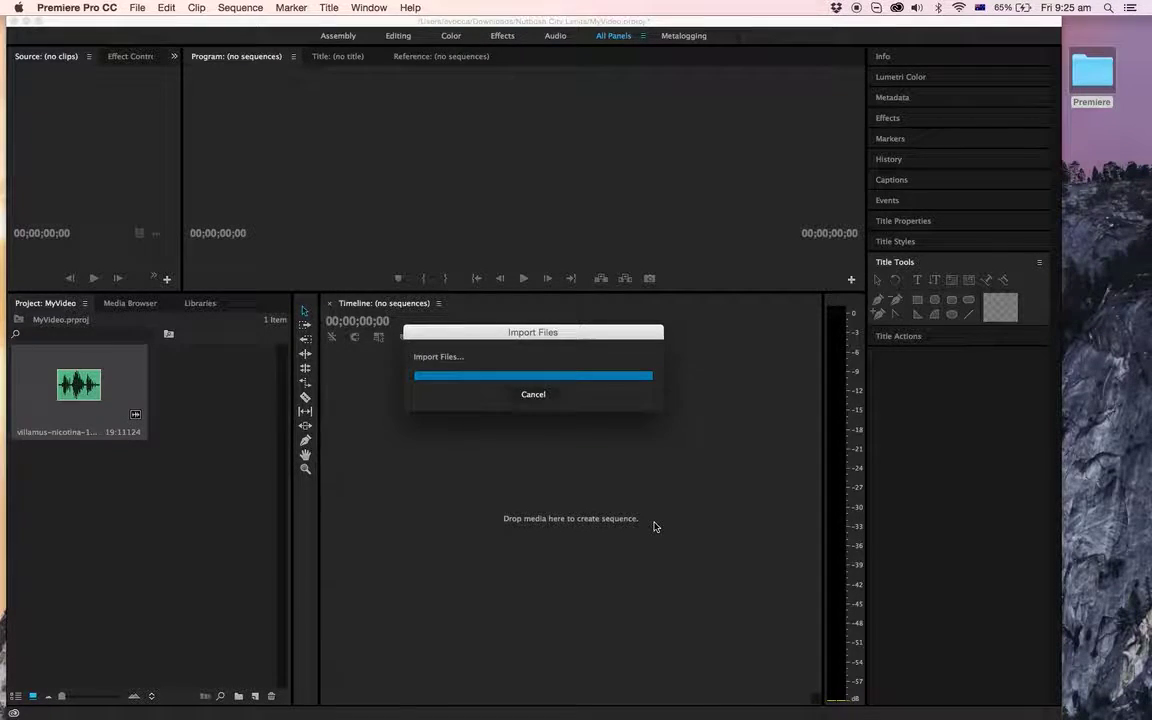
- Import the clip Hollywood_Dolby_Theatre_Night.mp4 from the videos subfolder
click(137, 7)
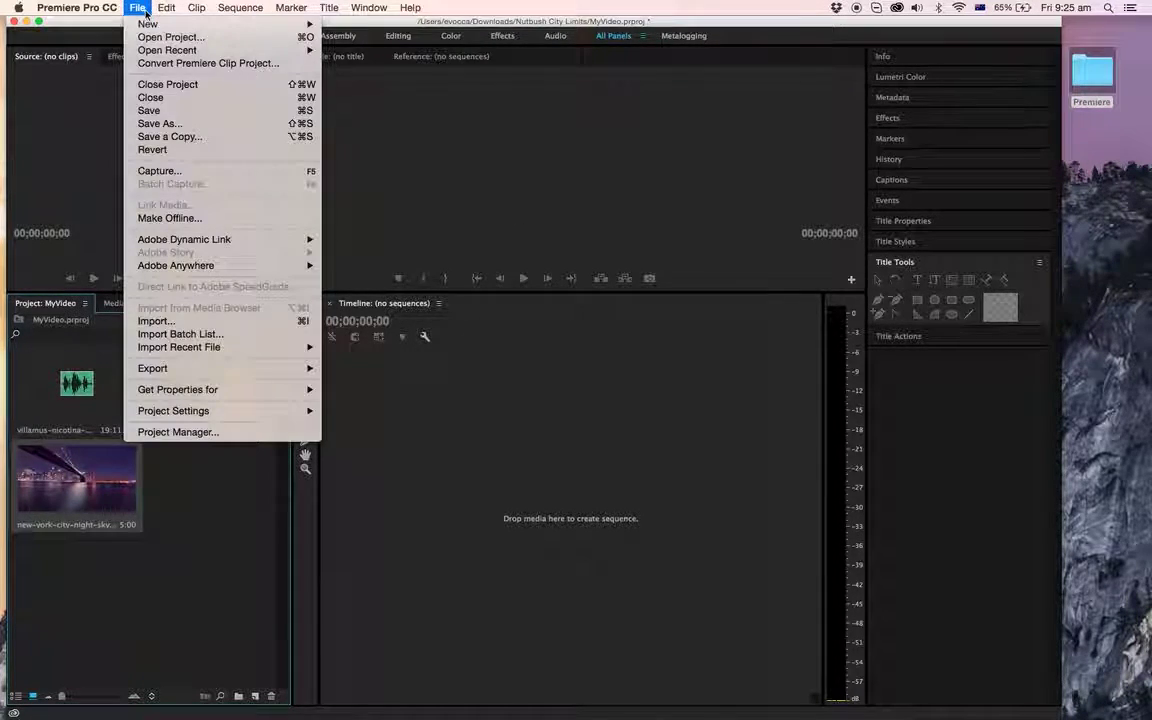
click(200, 321)
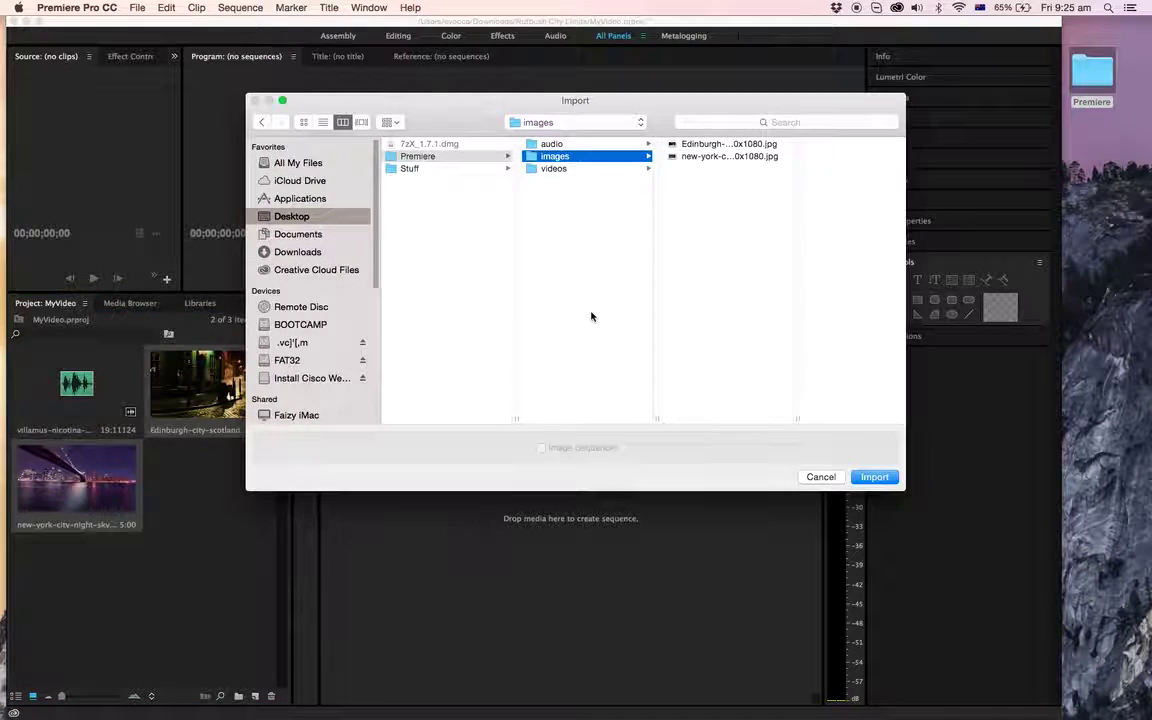
click(597, 169)
click(700, 144)
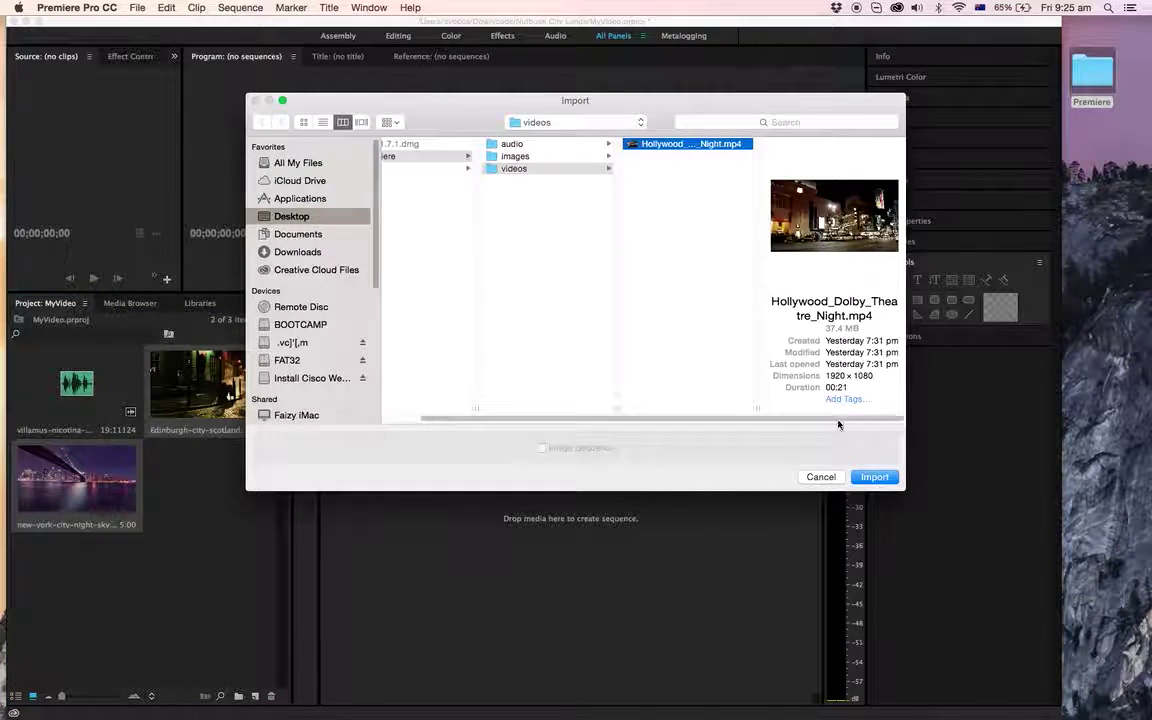
click(874, 477)
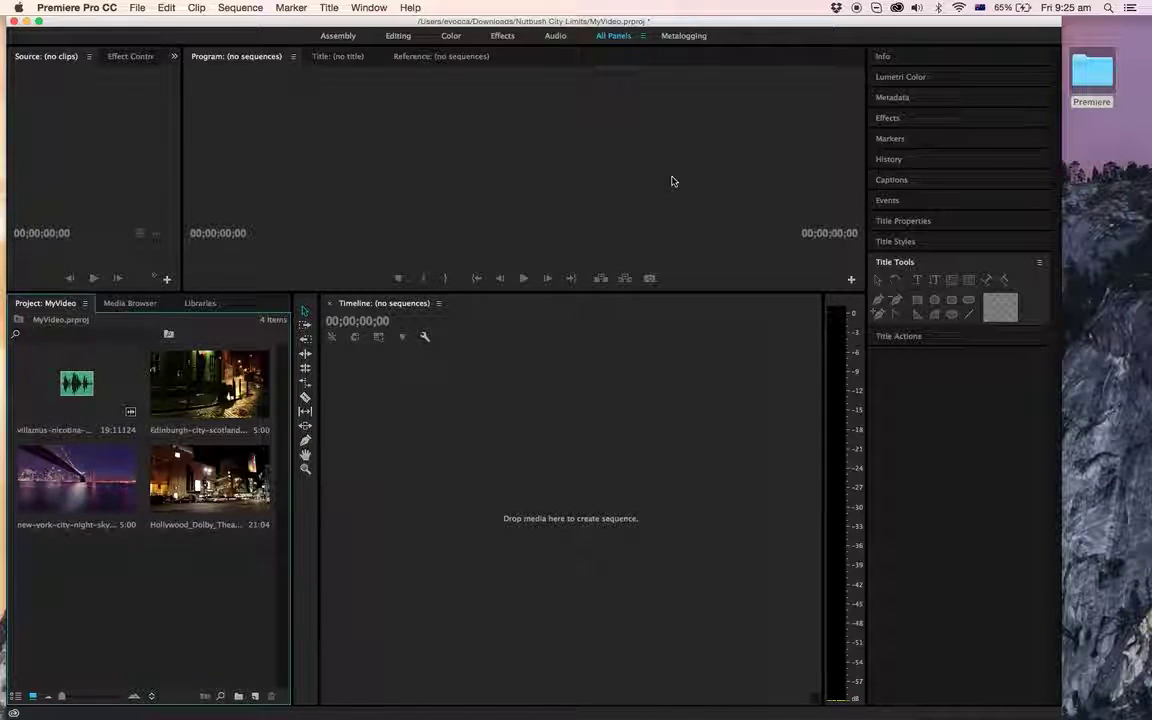
- Create a default still title named My Video at 1920 x 1080 and 25.00fps
click(329, 8)
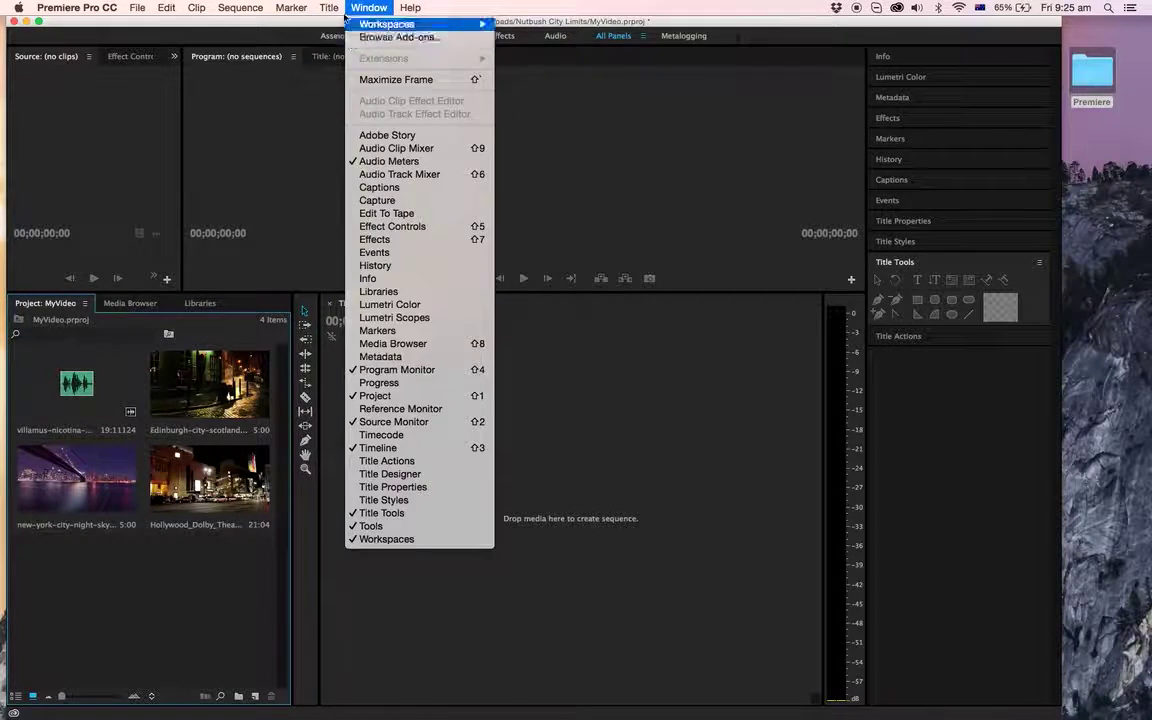
mouse_move(356, 50)
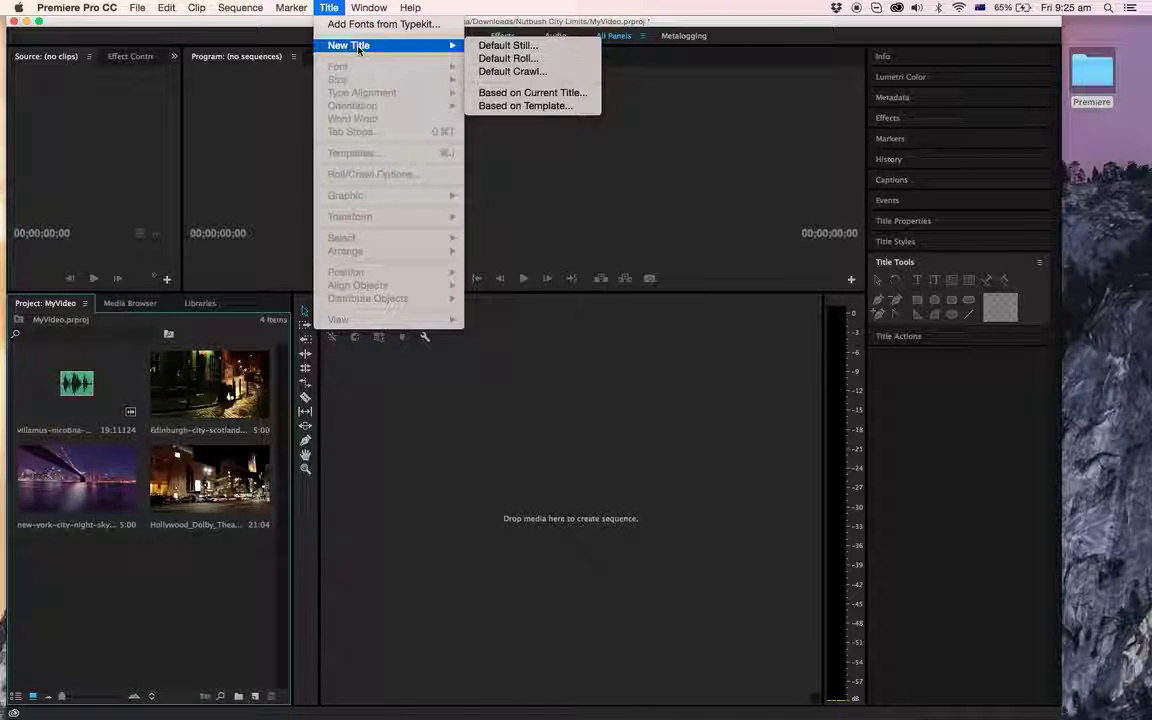
click(510, 46)
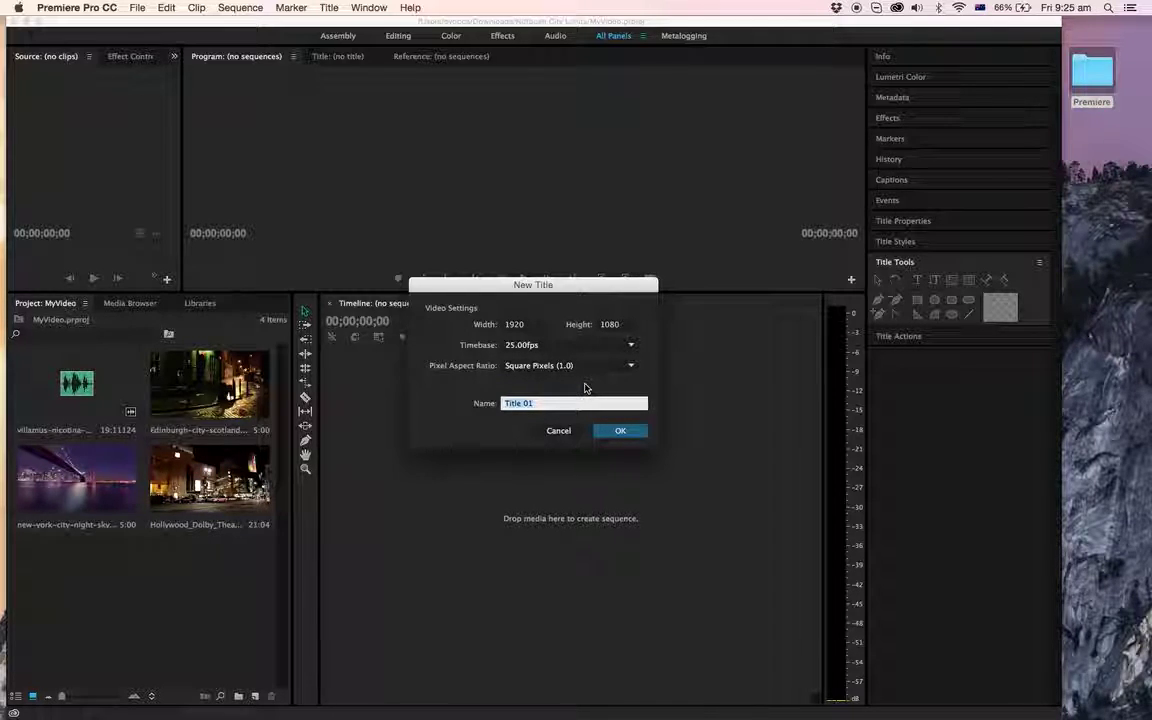
text(My Video)
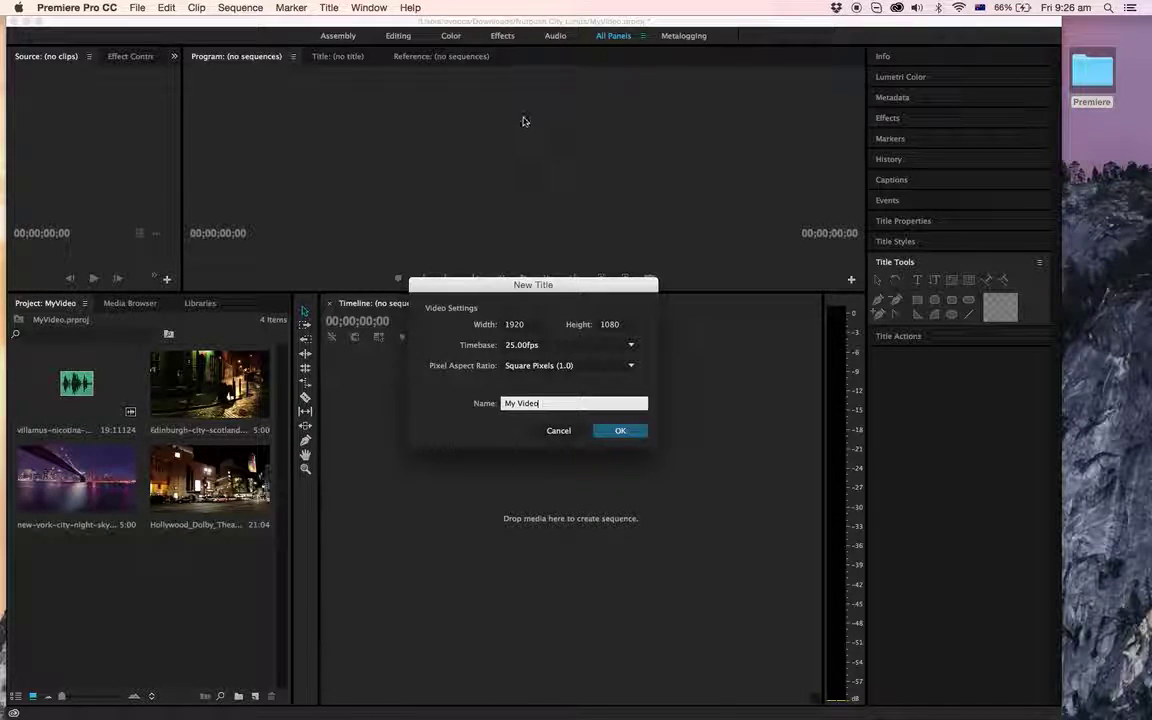
click(620, 430)
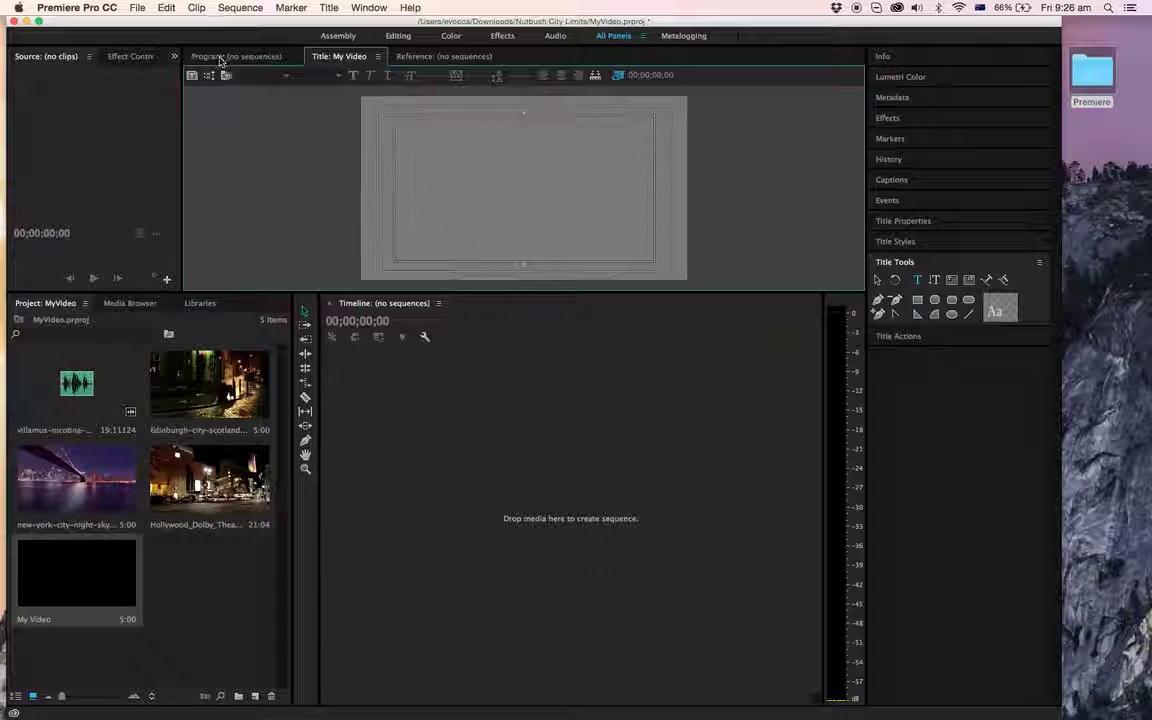
- Add the text "Intro to My Video" to the upper part of the title canvas with the Type Tool
click(218, 56)
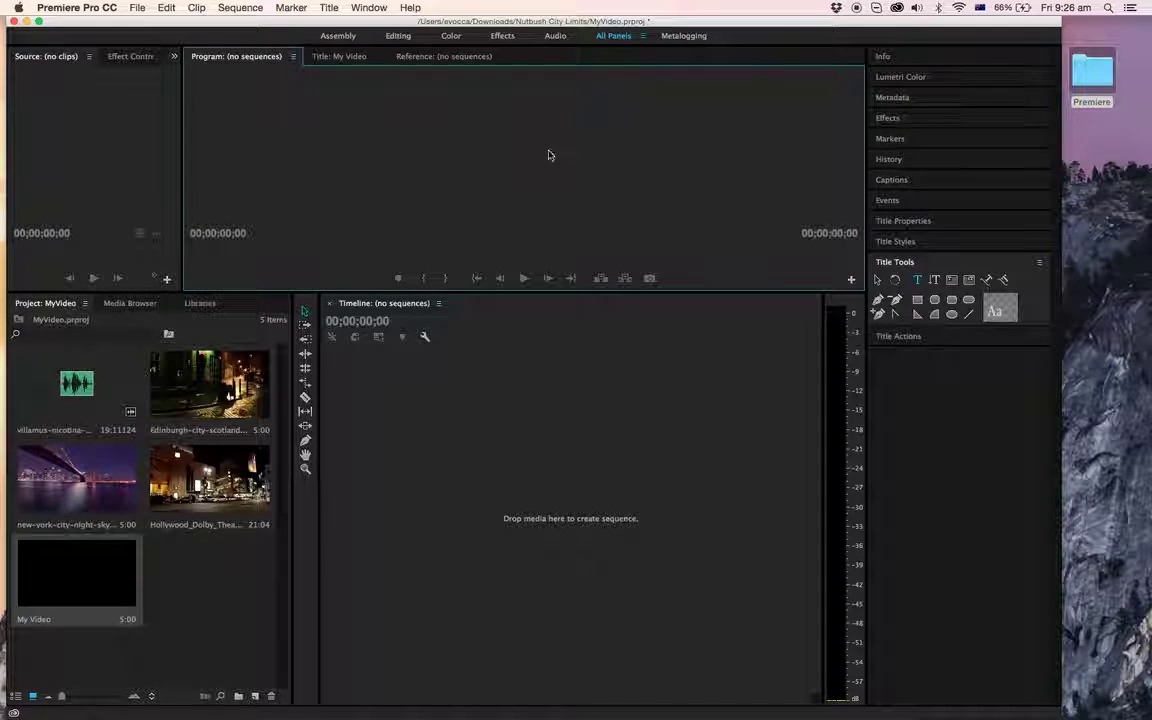
click(340, 56)
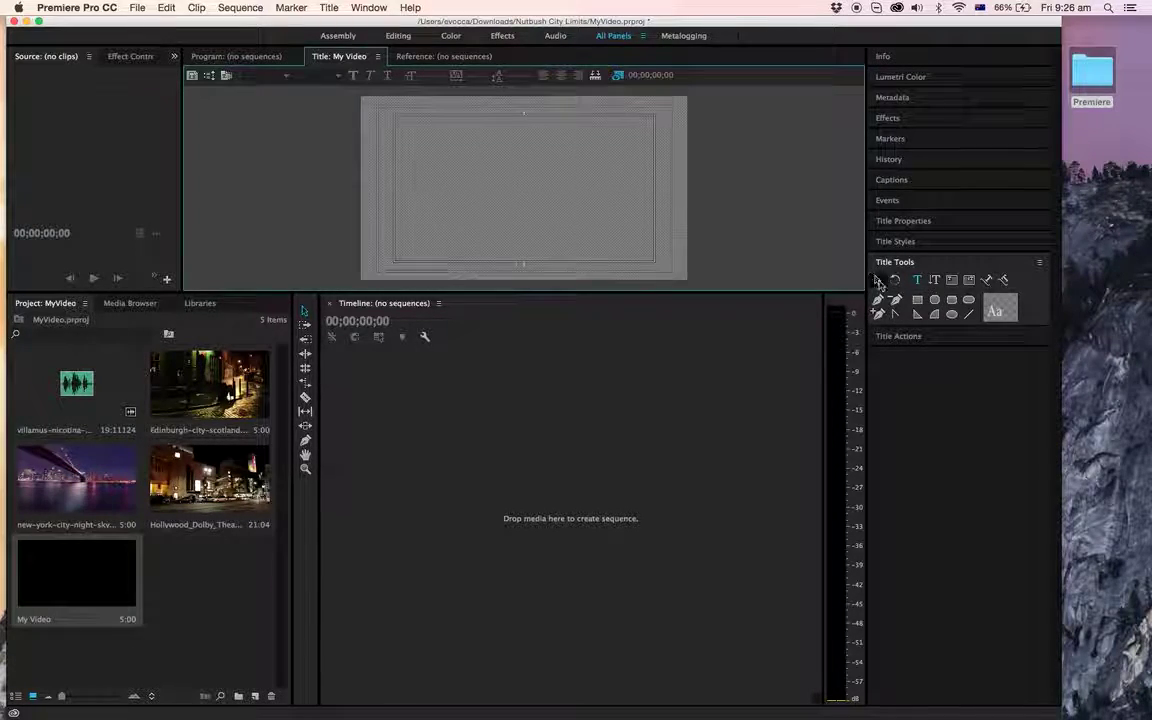
click(377, 57)
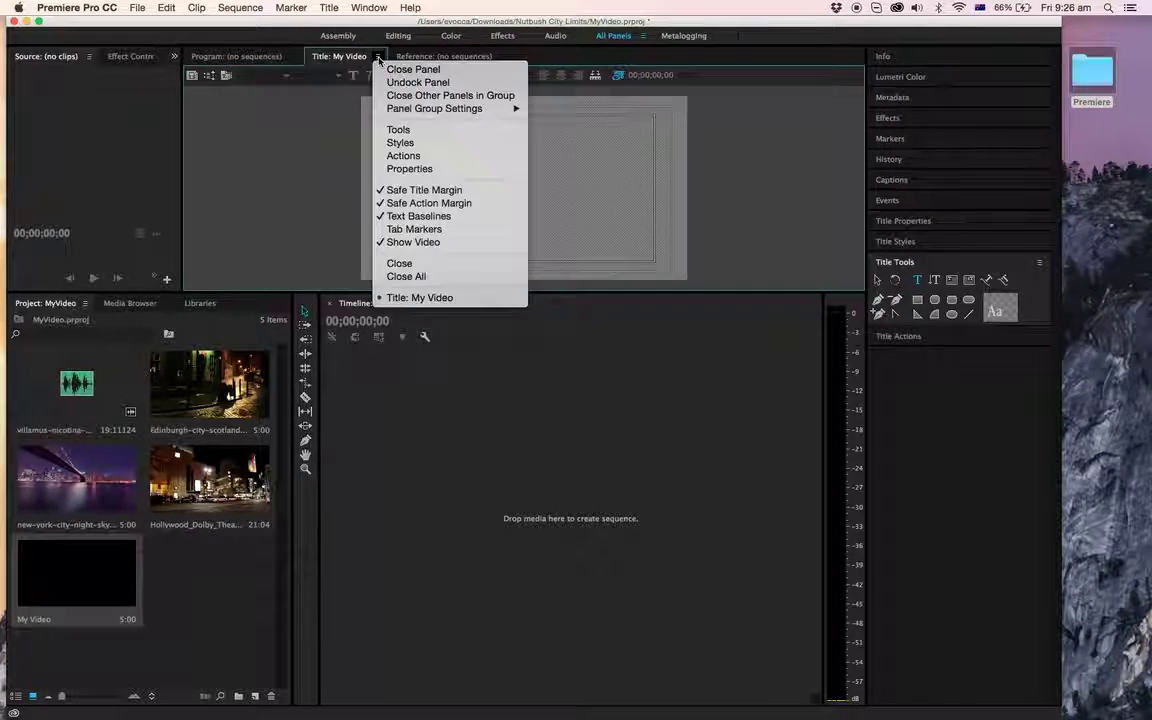
click(912, 281)
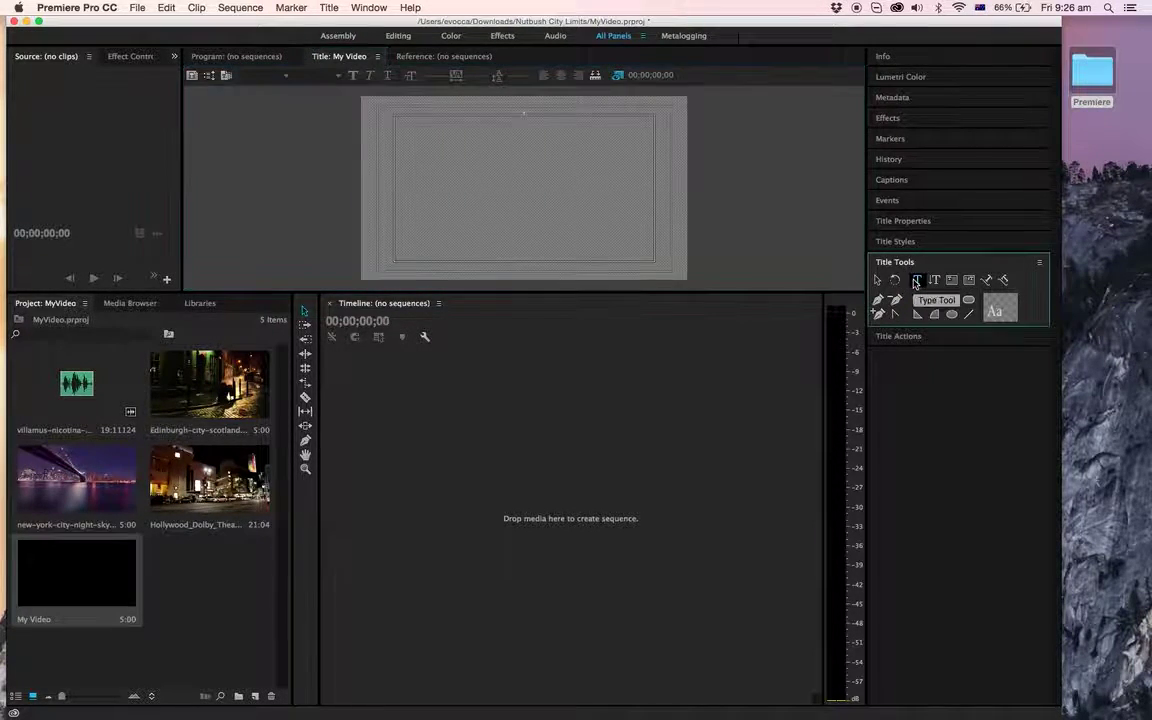
click(483, 134)
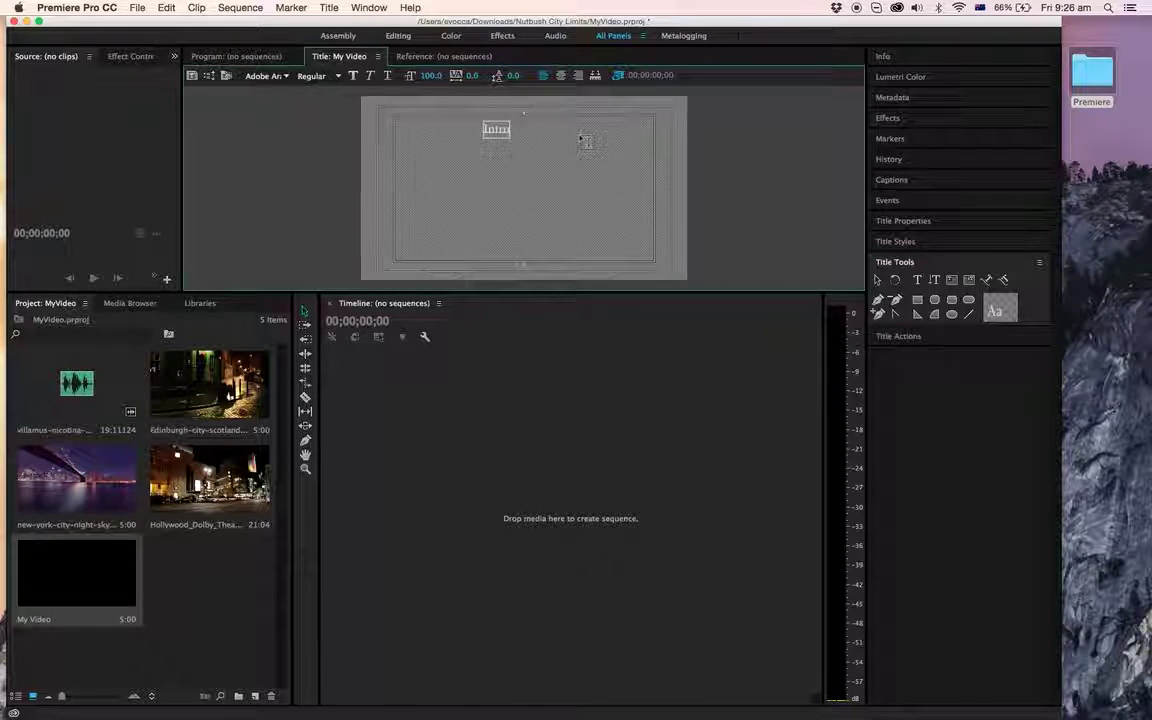
text(Intro to)
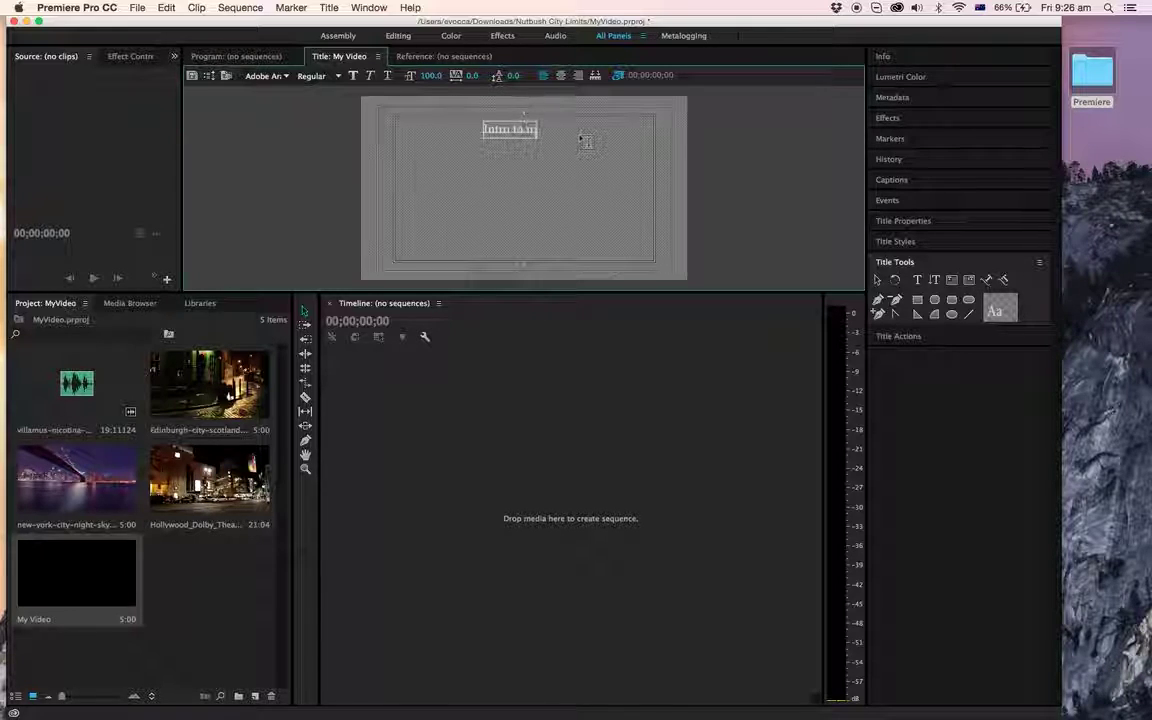
text( My Video)
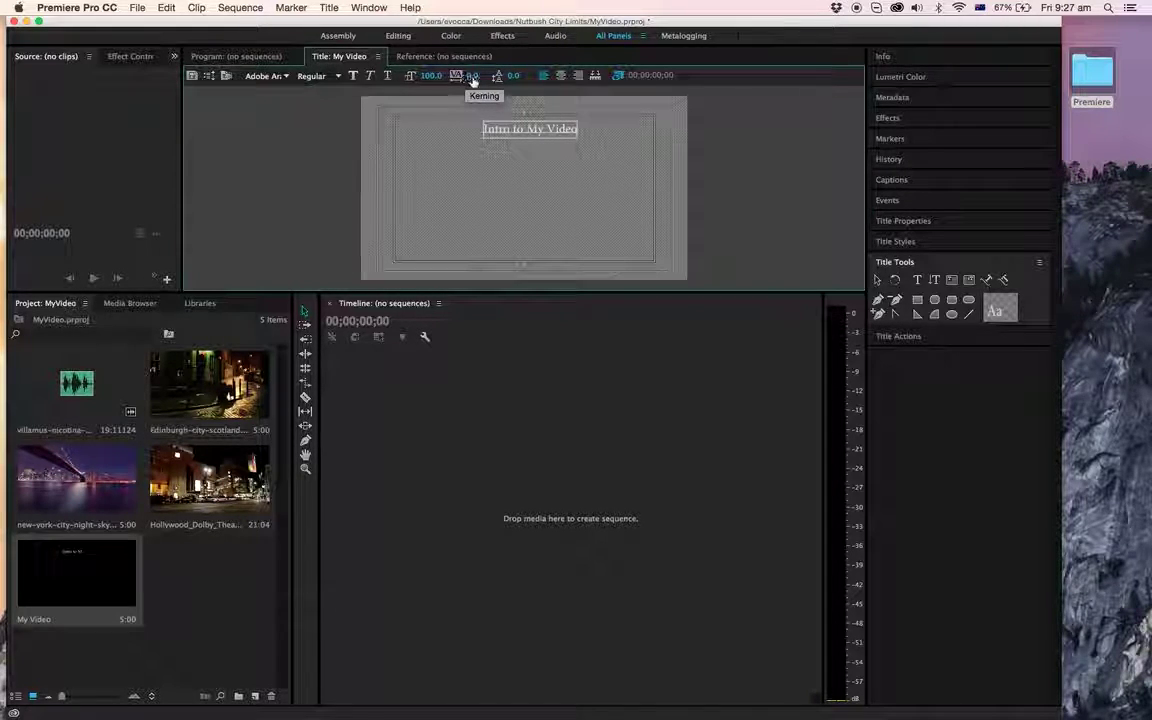
- Set the title text's font size to 175 and centre-align it
mouse_move(428, 76)
mouse_down()
mouse_move(449, 76)
mouse_move(435, 76)
mouse_up()
click(435, 76)
text(175)
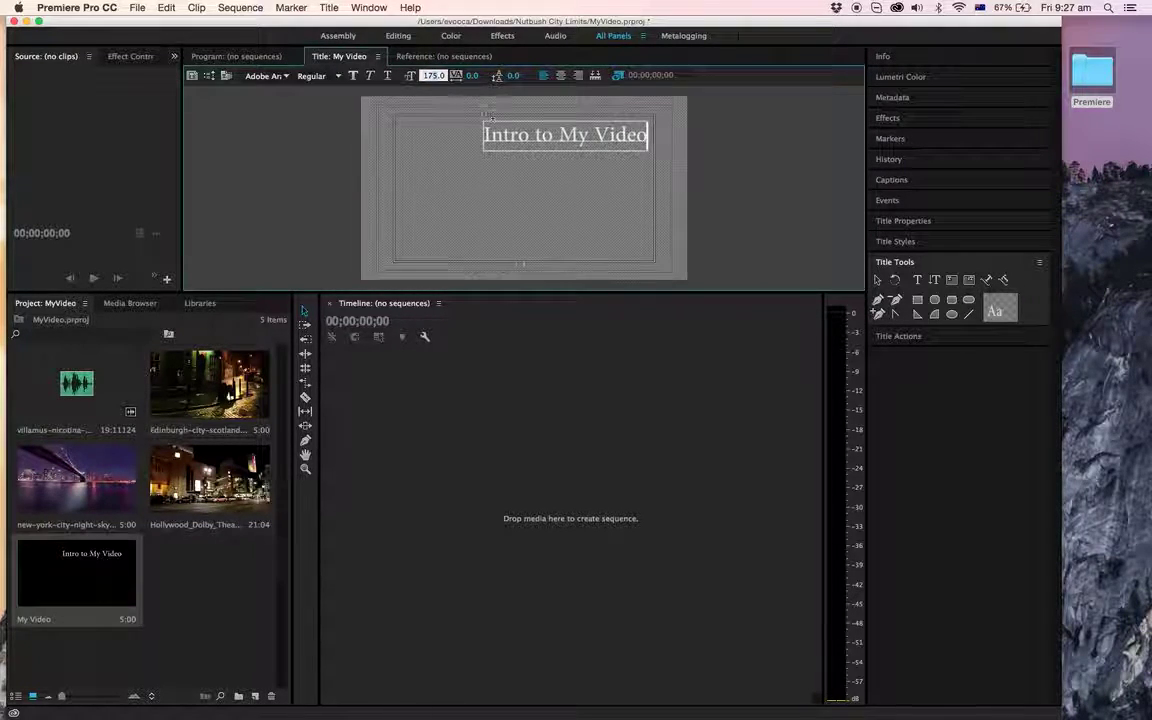
key(Return)
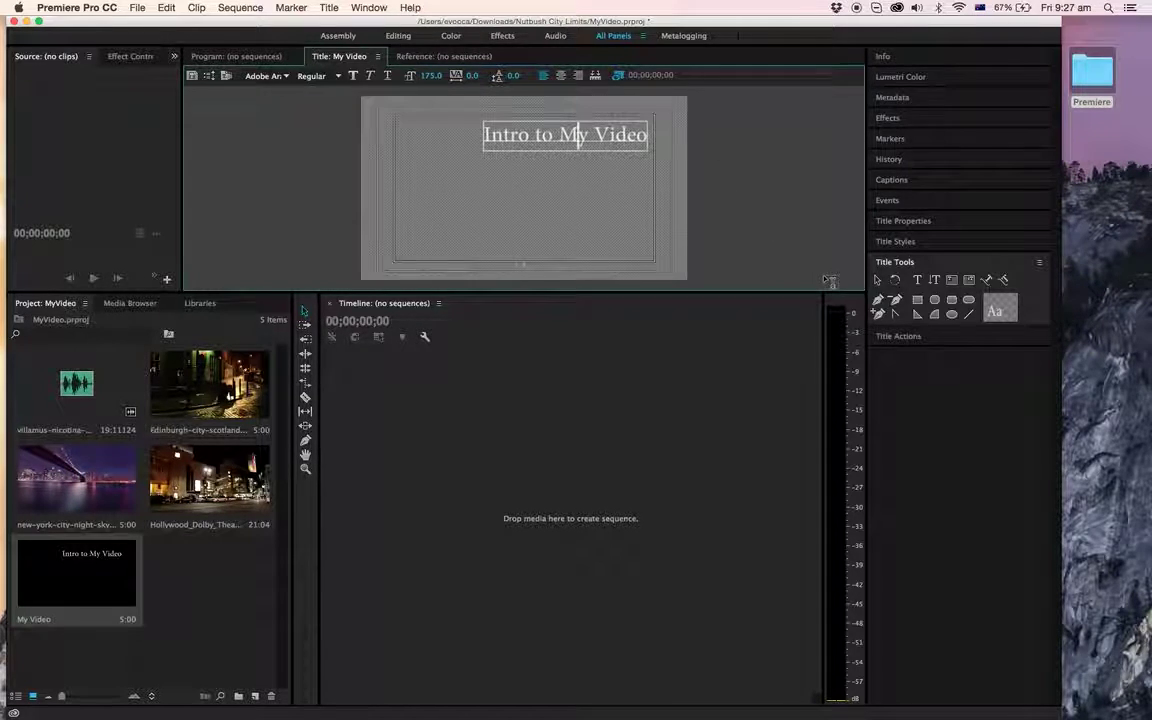
click(562, 76)
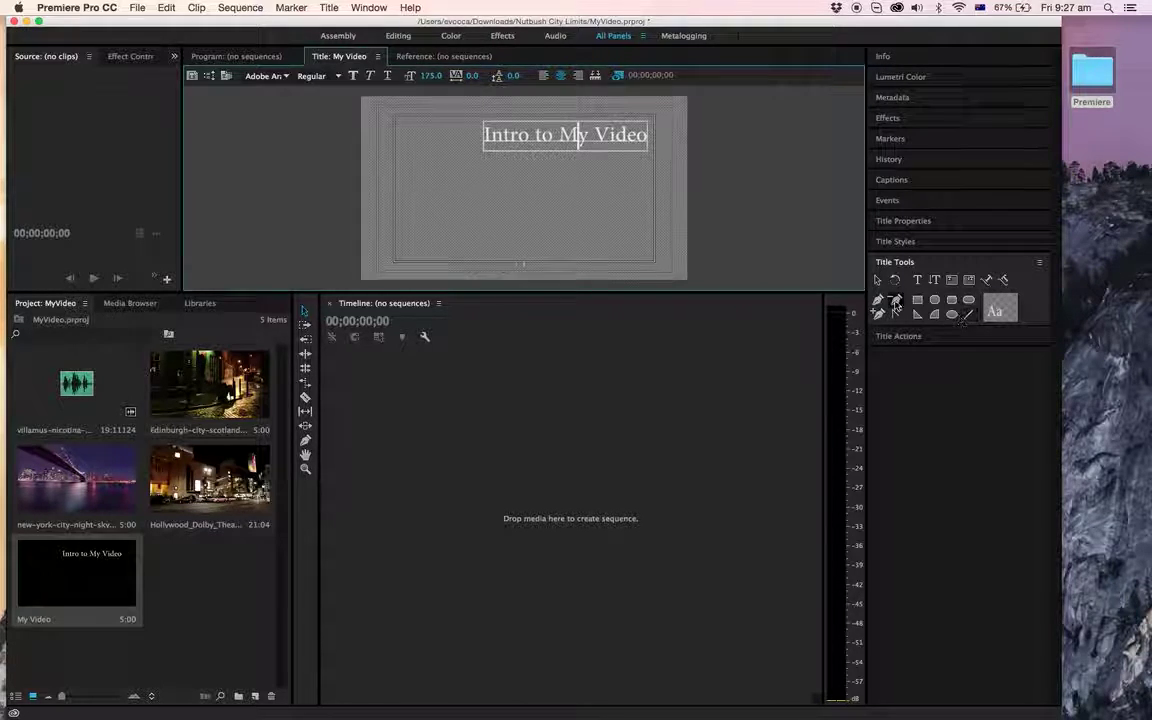
- Use the Selection Tool to move the "Intro to My Video" text to the horizontal middle of the frame, slightly above its centre
click(877, 282)
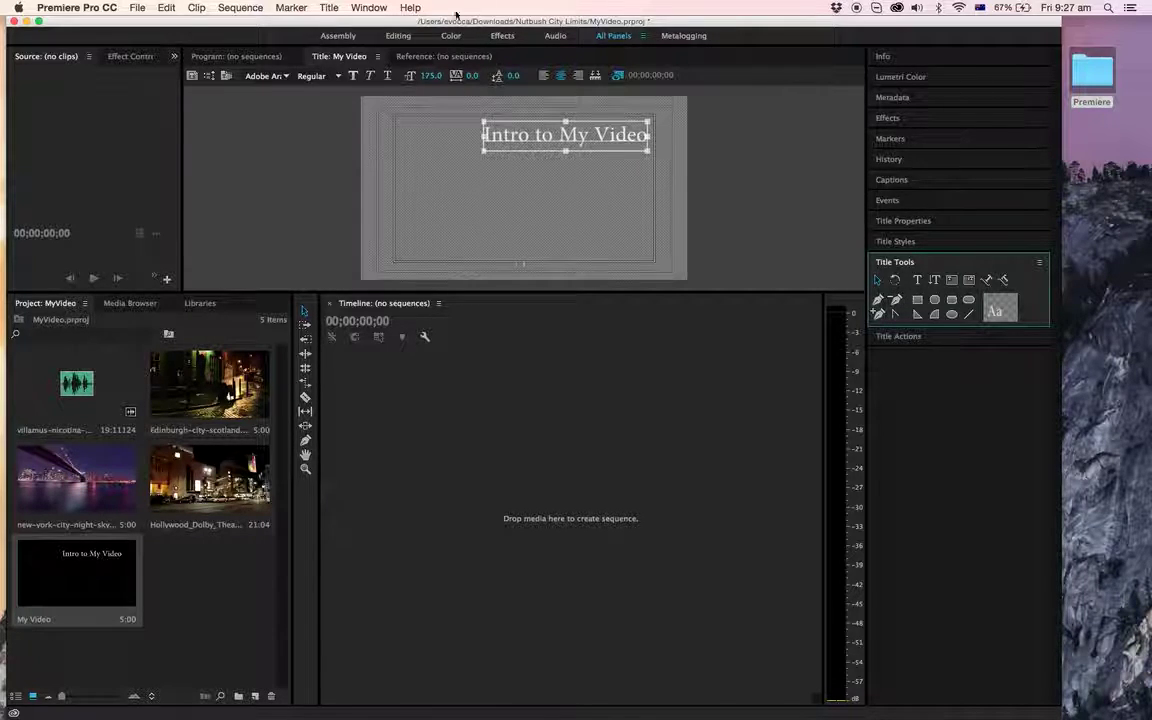
click(378, 57)
click(405, 130)
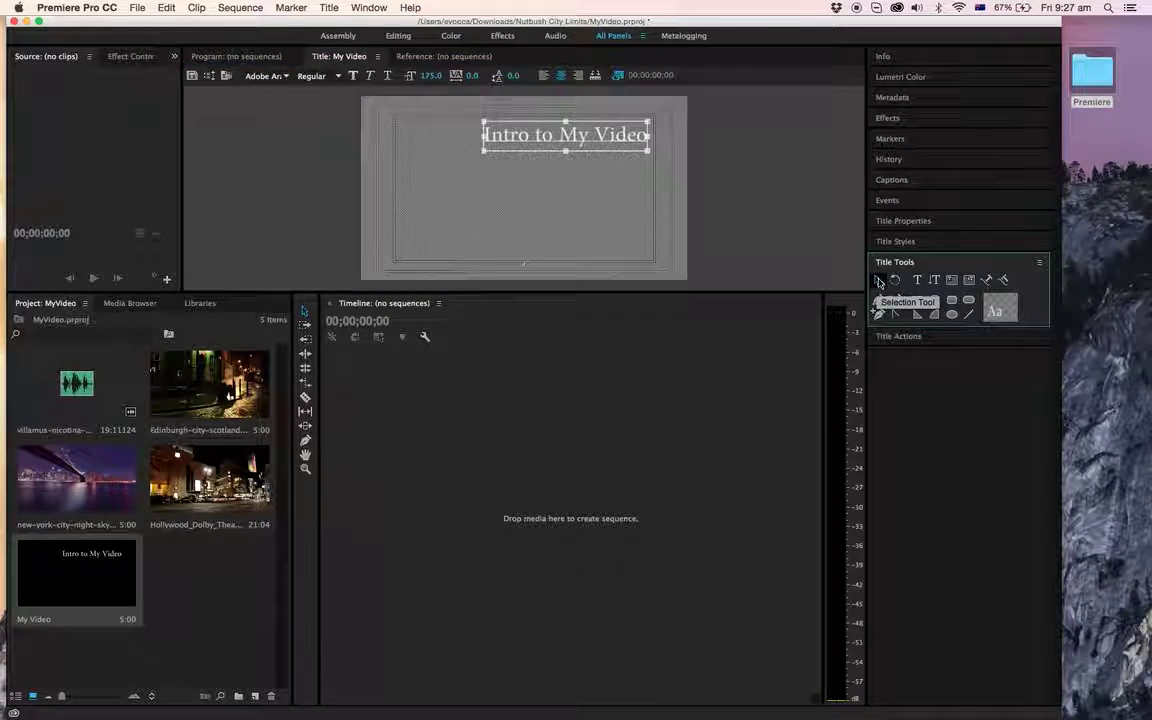
drag(618, 155, 573, 190)
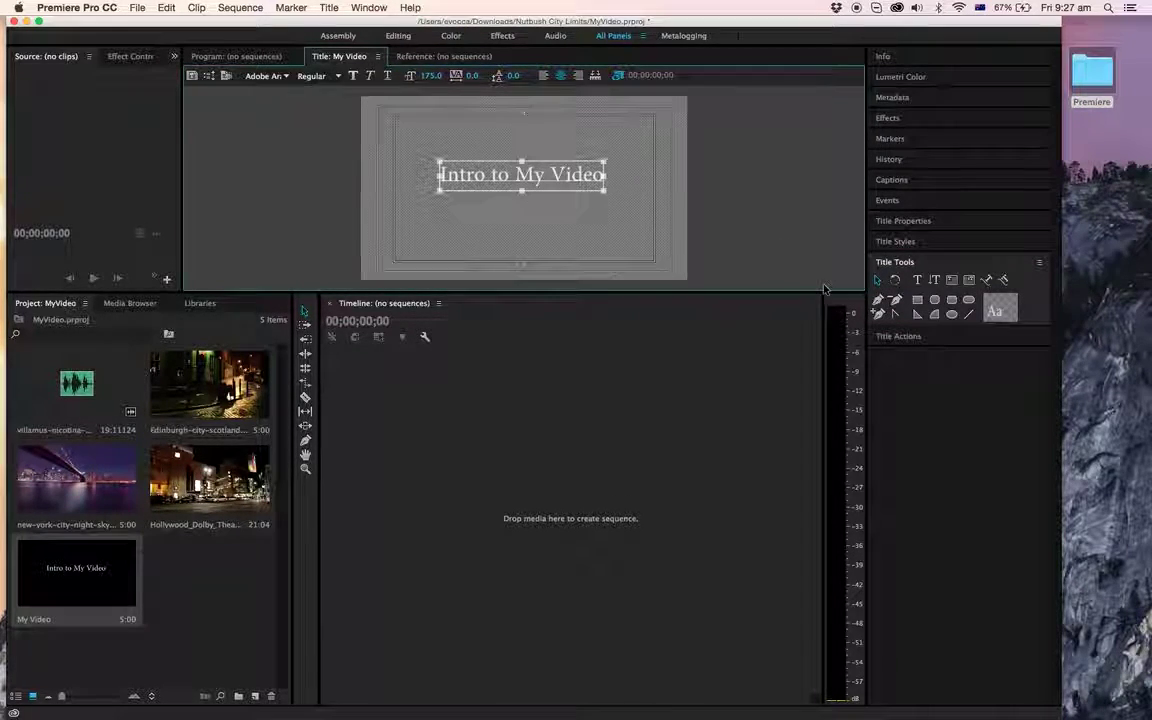
- Apply the white Brush Script title style to the "Intro to My Video" text
click(905, 241)
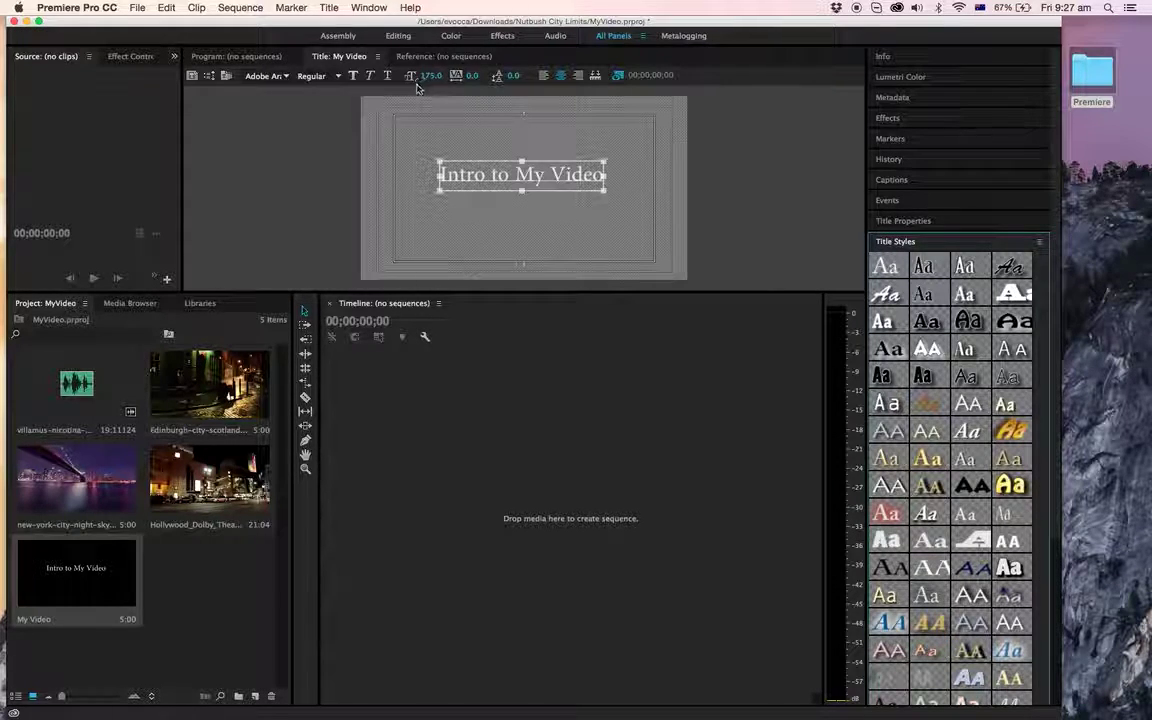
click(377, 56)
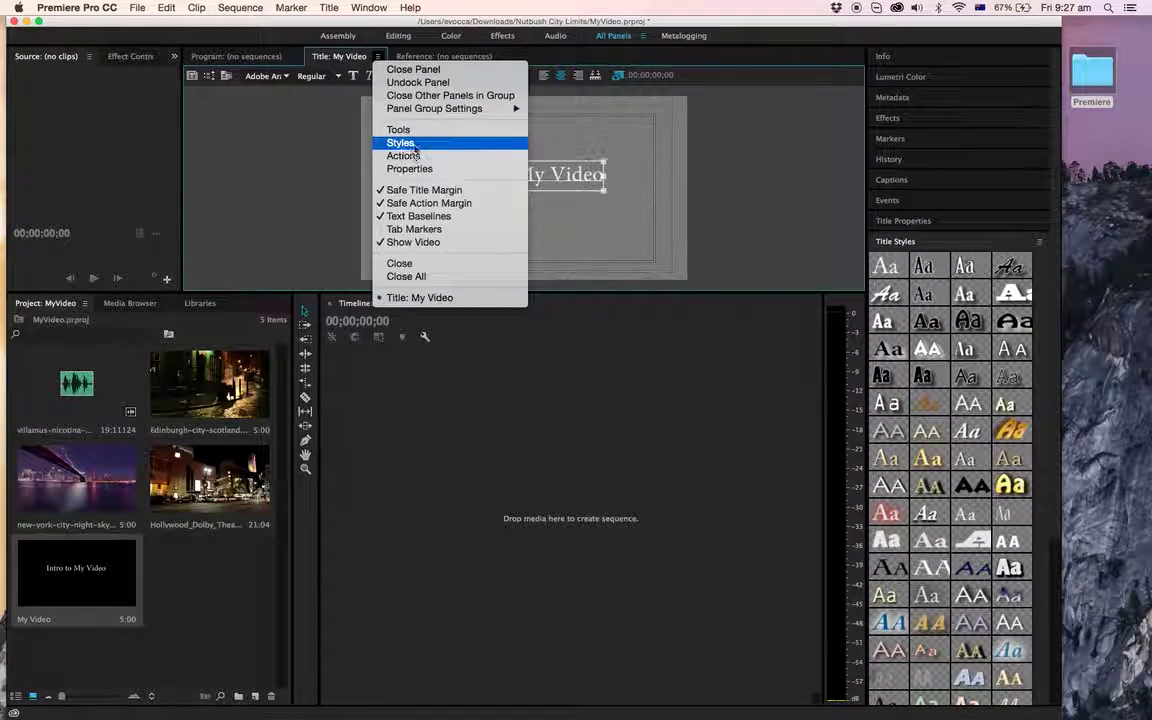
click(887, 299)
click(887, 299)
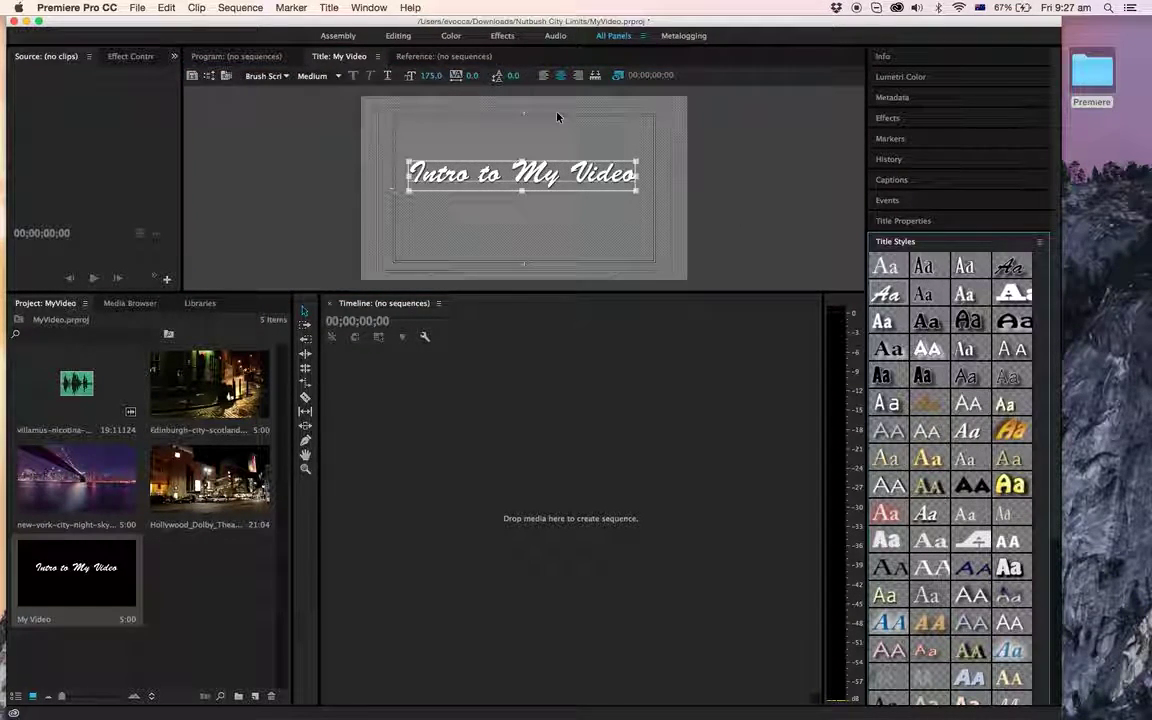
- Examine the title's transform, font, fill, stroke, shadow and background properties
click(905, 221)
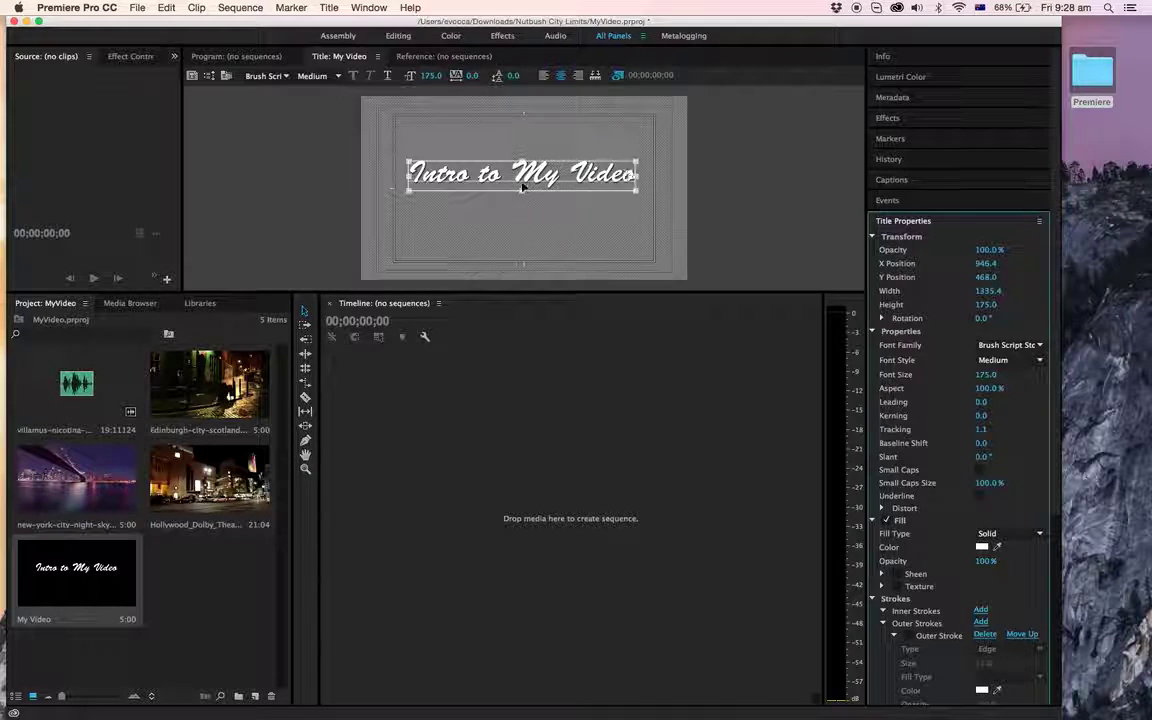
scroll(881, 291, down, 6)
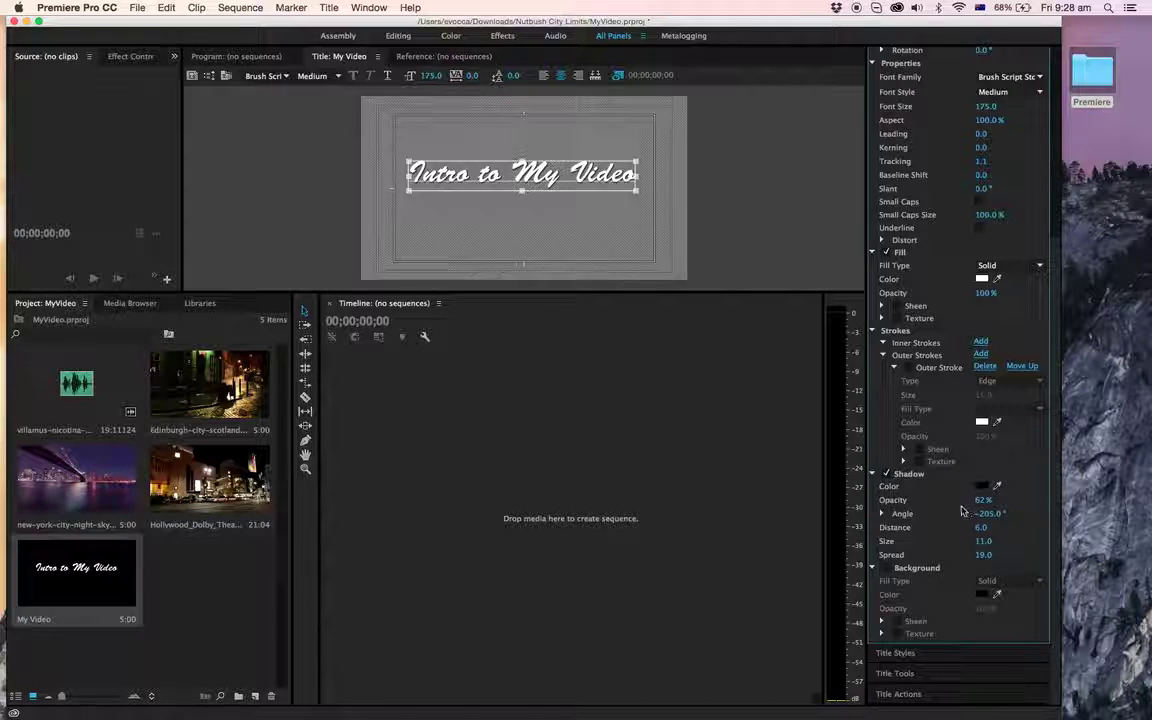
scroll(966, 258, up, 6)
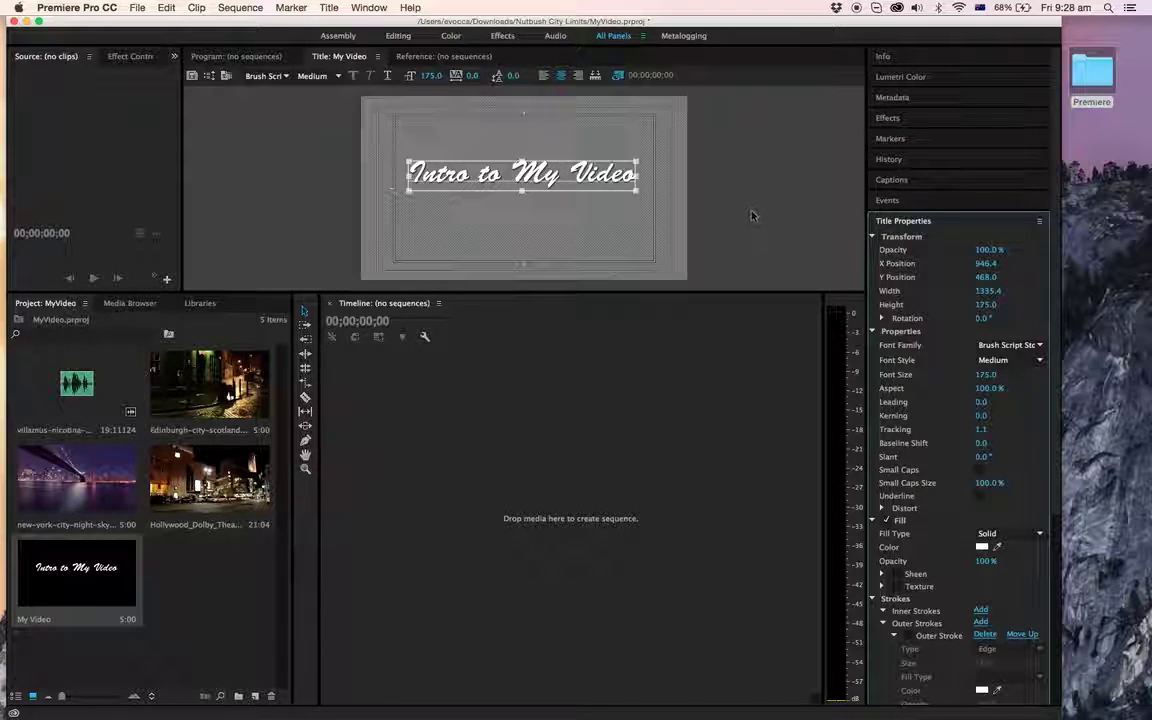
click(1038, 222)
click(684, 220)
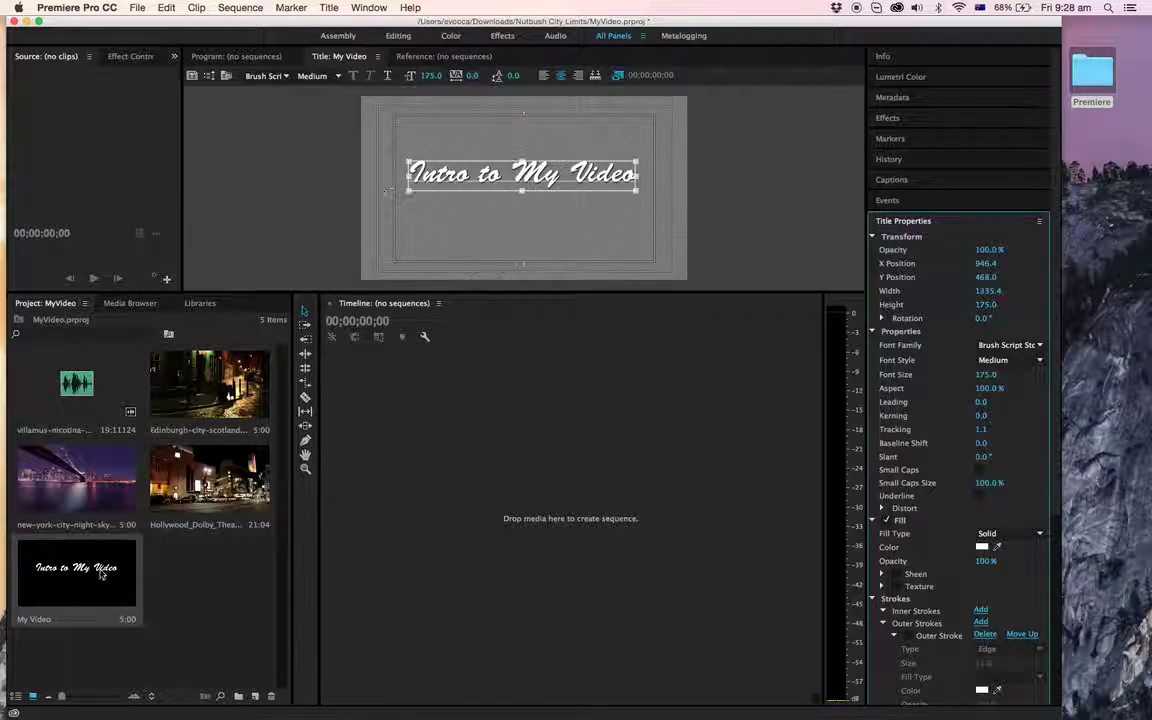
- Create a sequence from the My Video title by placing it in the empty timeline
click(229, 57)
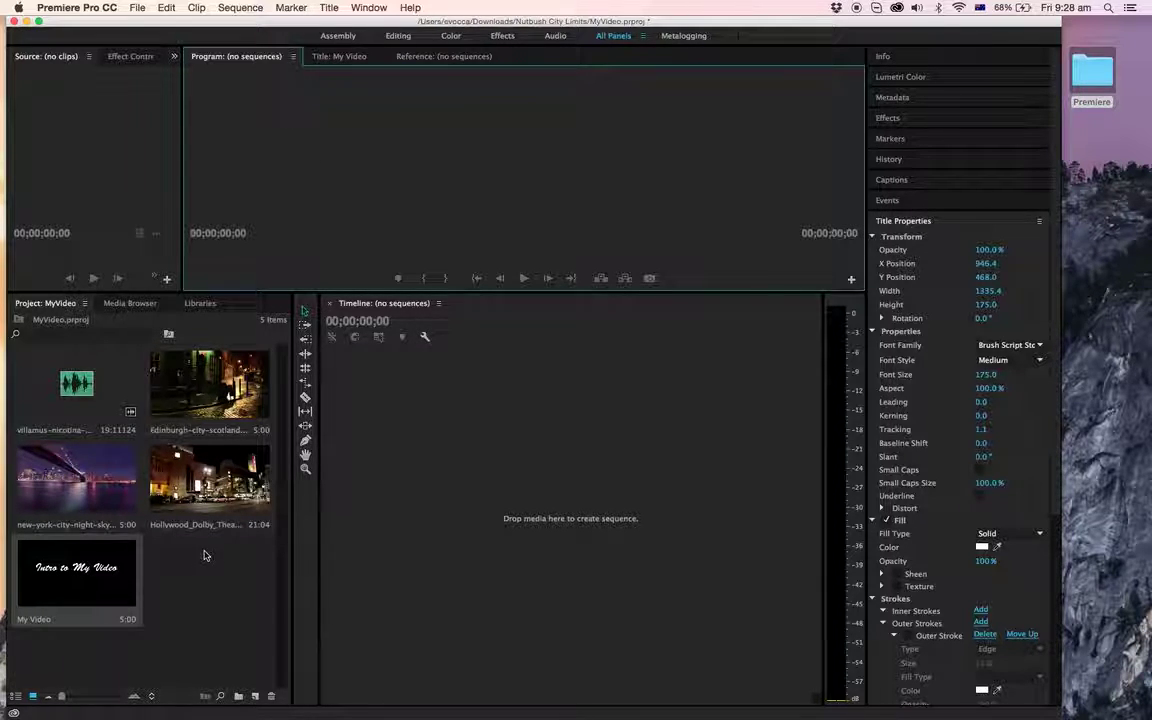
click(83, 573)
drag(86, 576, 432, 432)
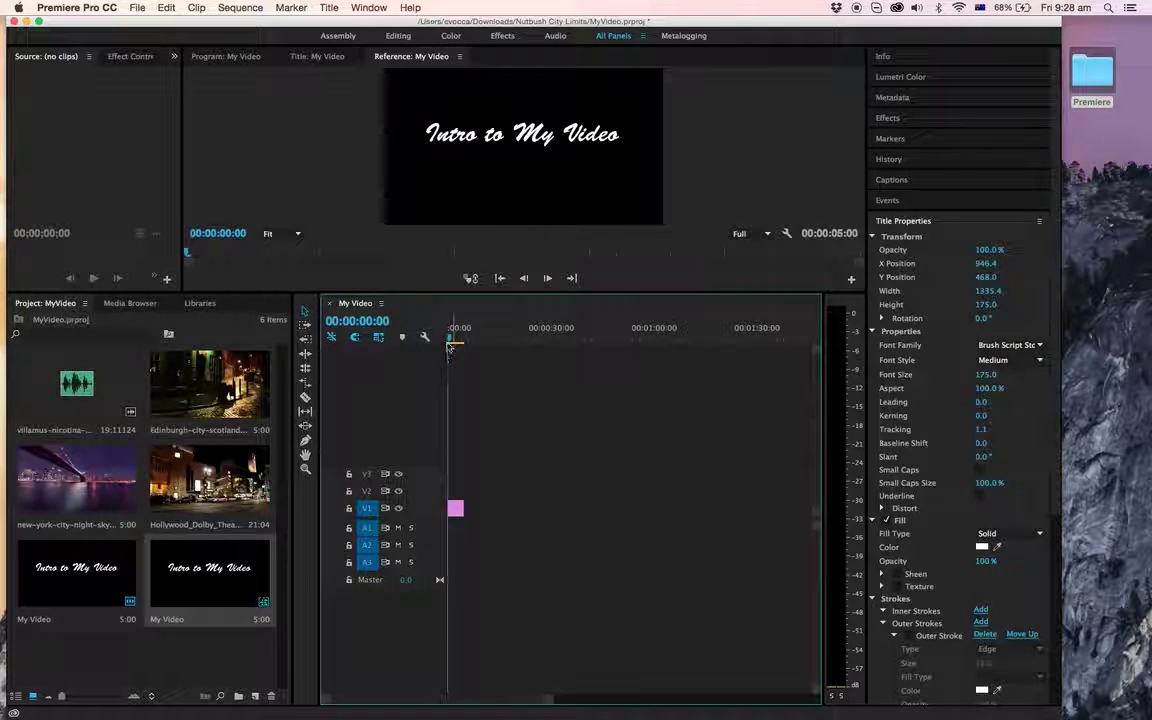
- Scrub and play through the title clip on V1 to preview the opening of the sequence
drag(452, 338, 460, 338)
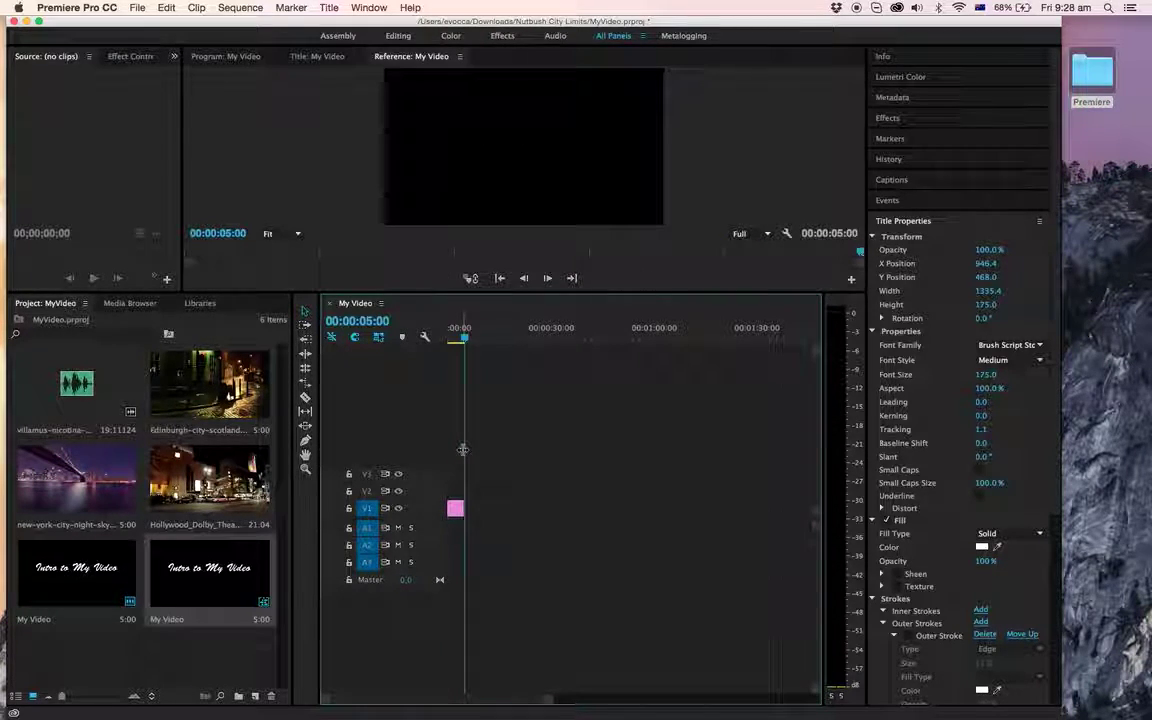
key(space)
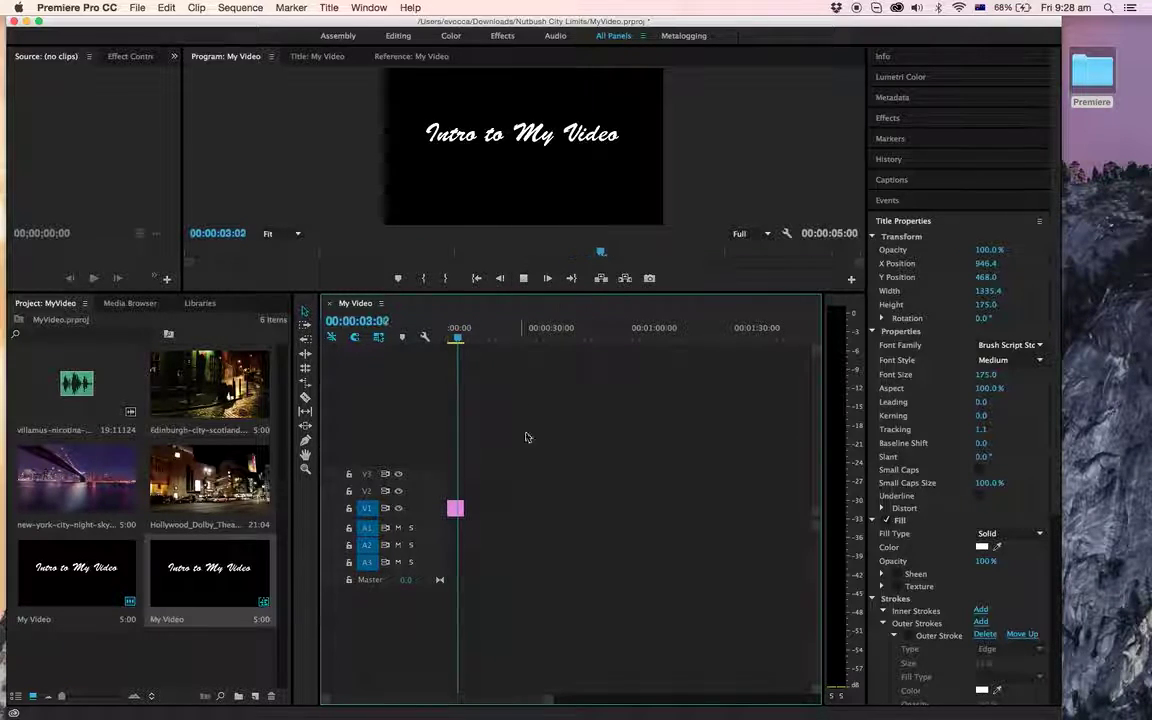
key(space)
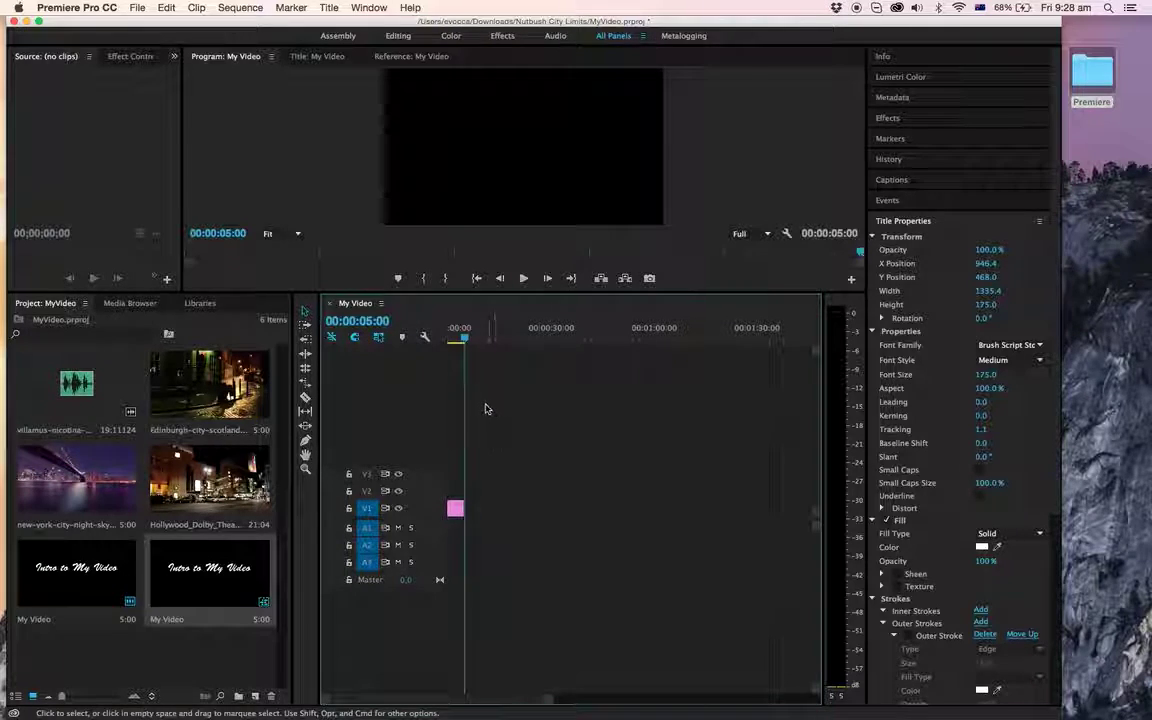
drag(455, 510, 455, 509)
click(455, 510)
drag(455, 510, 455, 509)
click(535, 497)
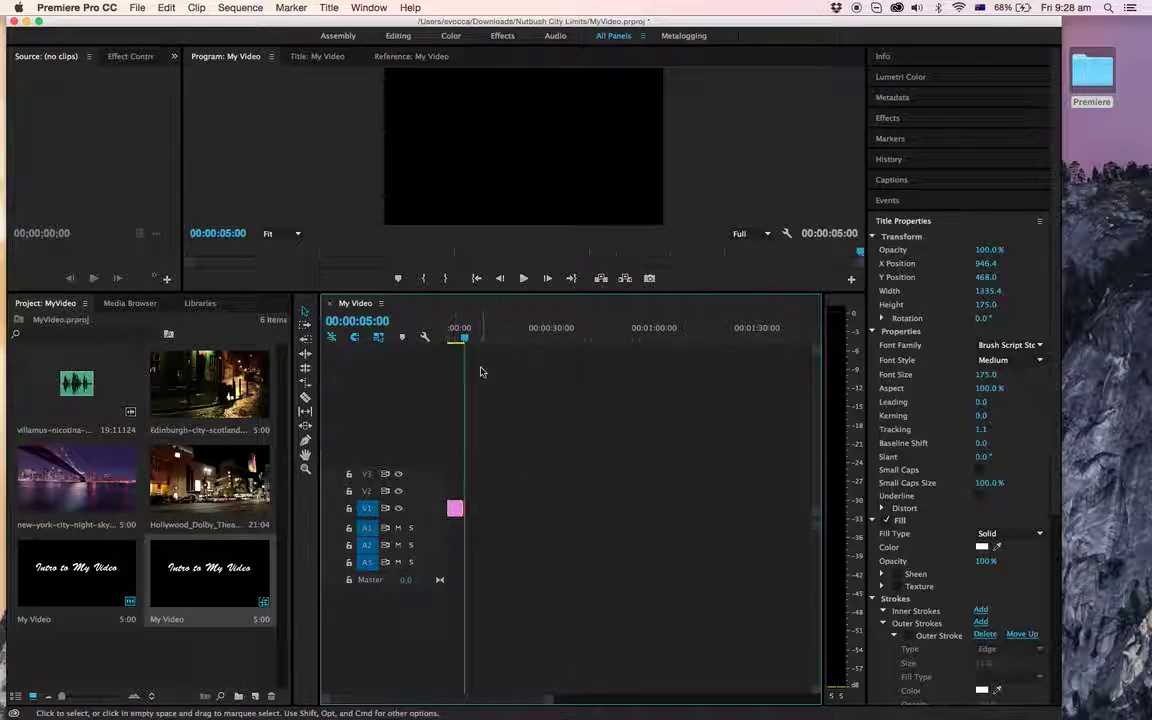
drag(458, 335, 457, 338)
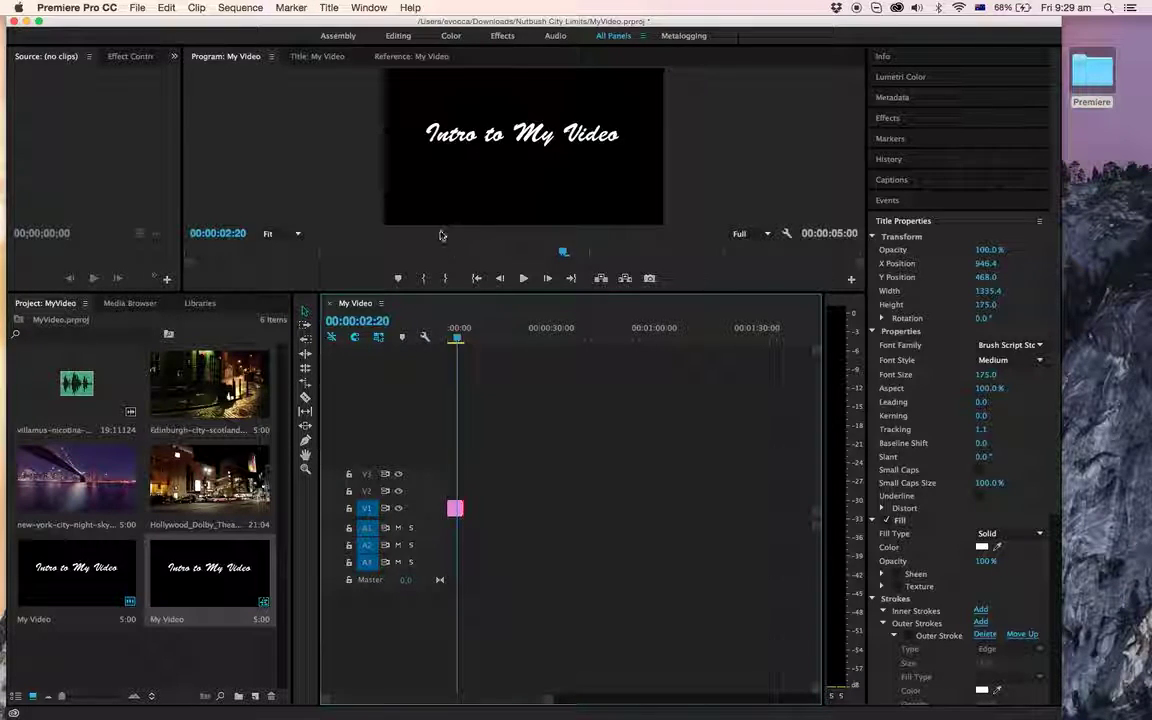
- Place the Edinburgh image directly after the title on V1 and scrub across the cut between them
click(228, 398)
drag(228, 398, 465, 511)
drag(456, 337, 466, 338)
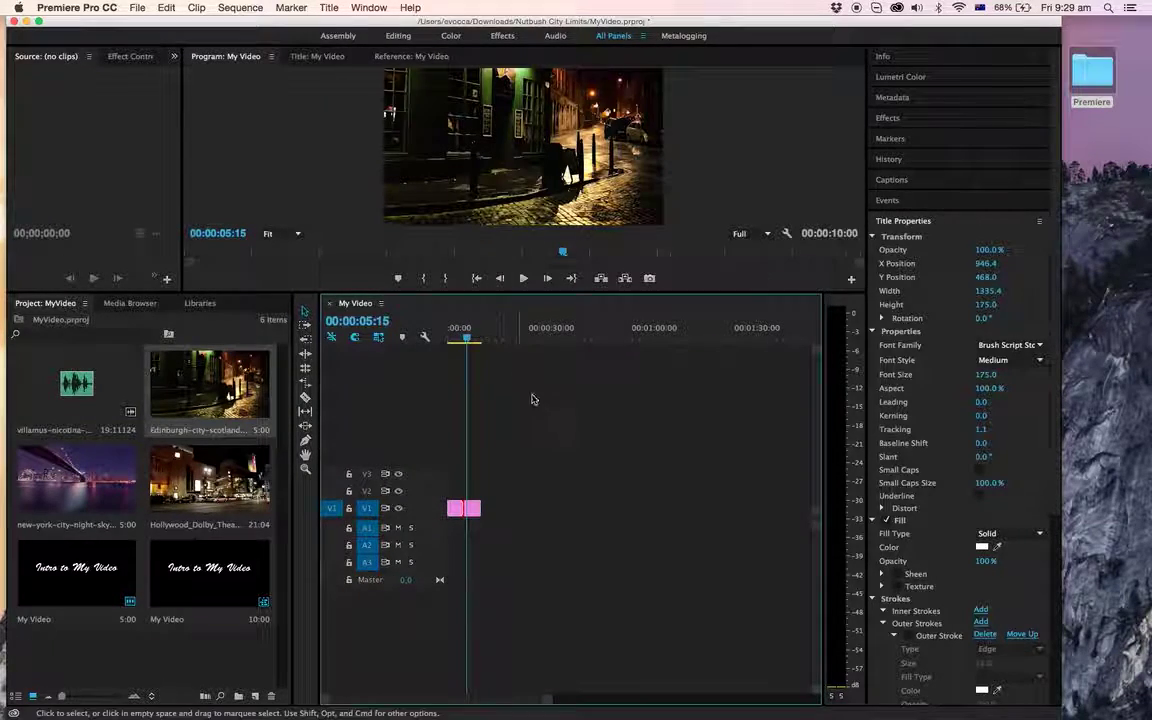
- Shift the Edinburgh image away from the title on V1, scrub across the gap, and move the image back against the title
click(473, 510)
drag(475, 508, 490, 506)
drag(465, 341, 489, 342)
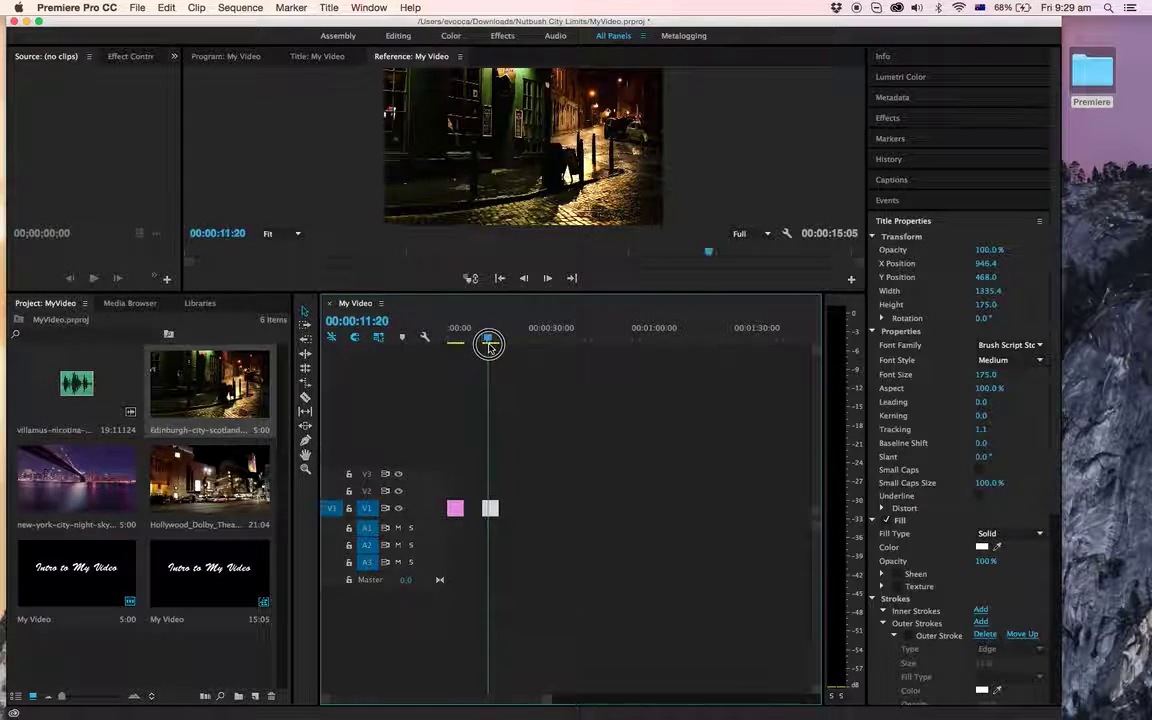
drag(490, 512, 468, 506)
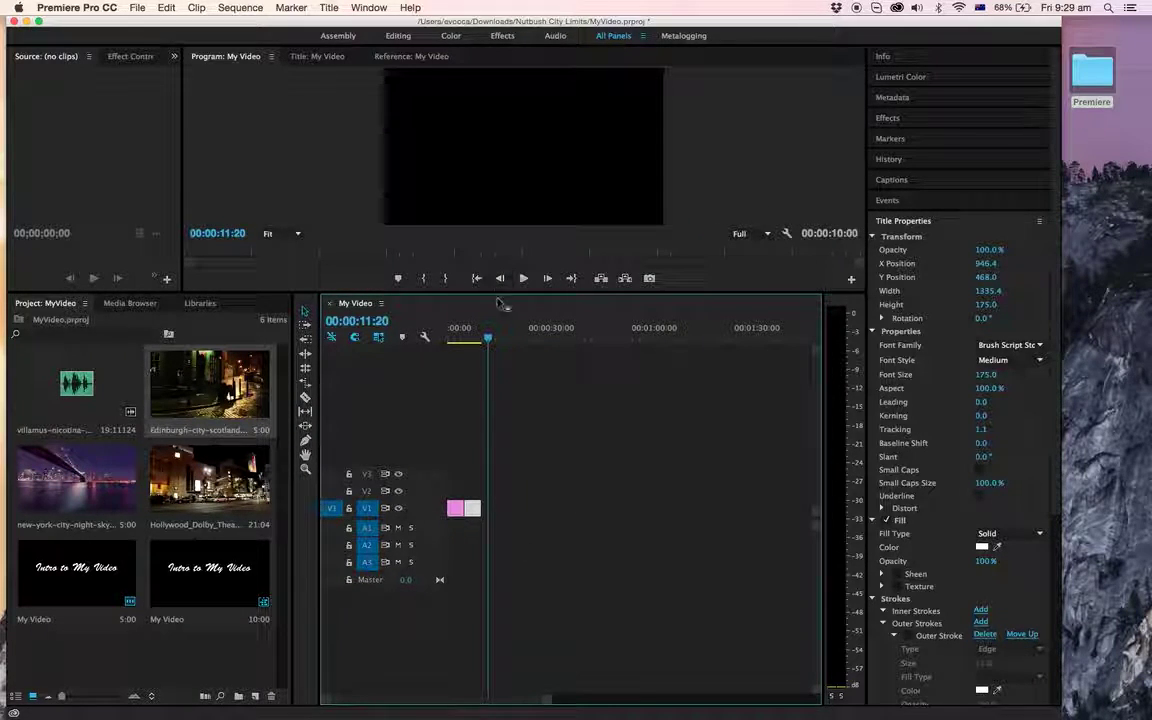
- Play the sequence from the opening title across the cut into the Edinburgh image
drag(488, 337, 446, 341)
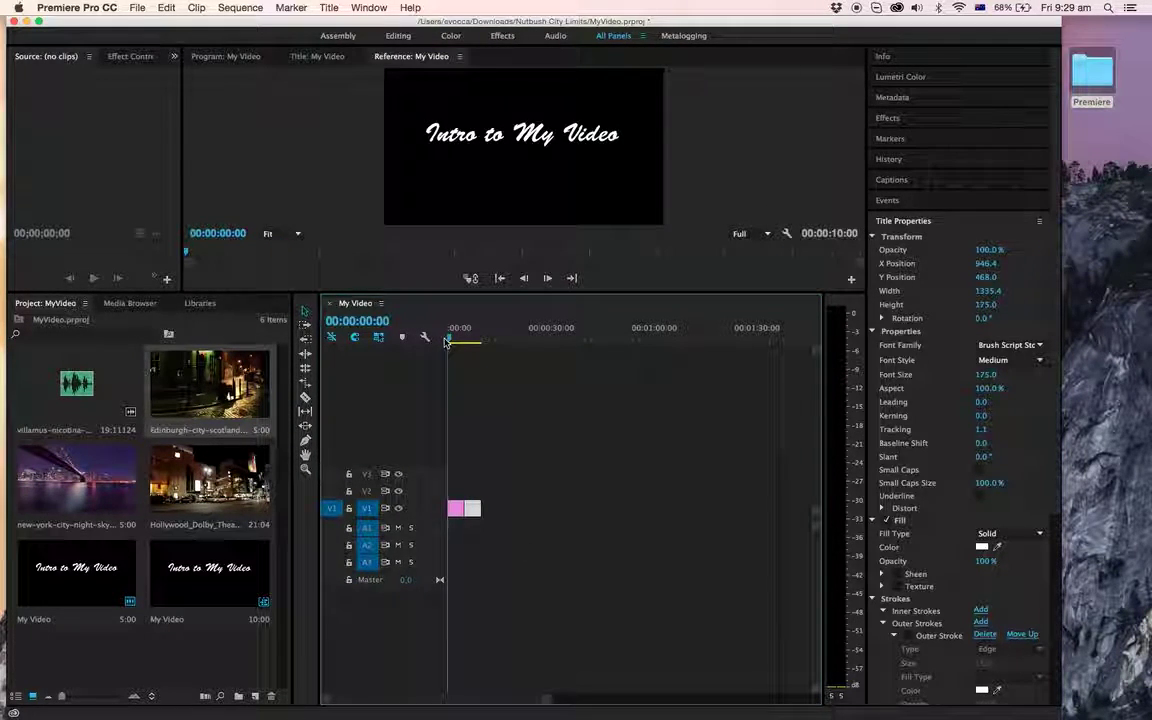
drag(449, 338, 463, 346)
key(space)
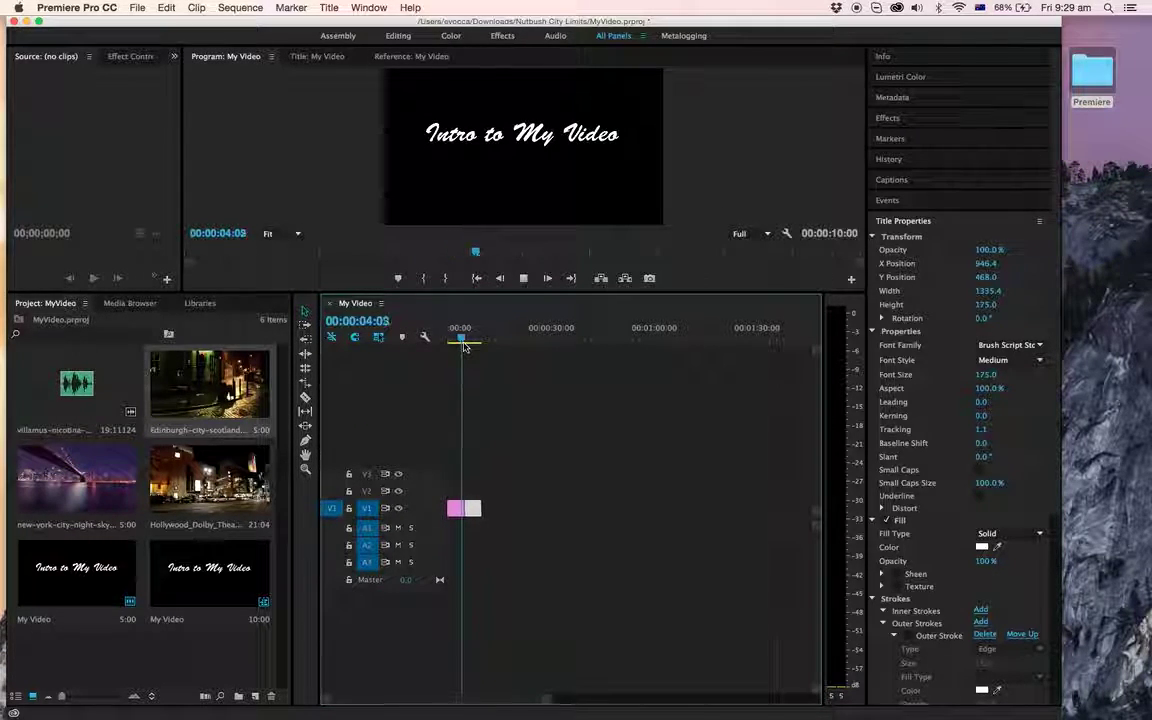
key(space)
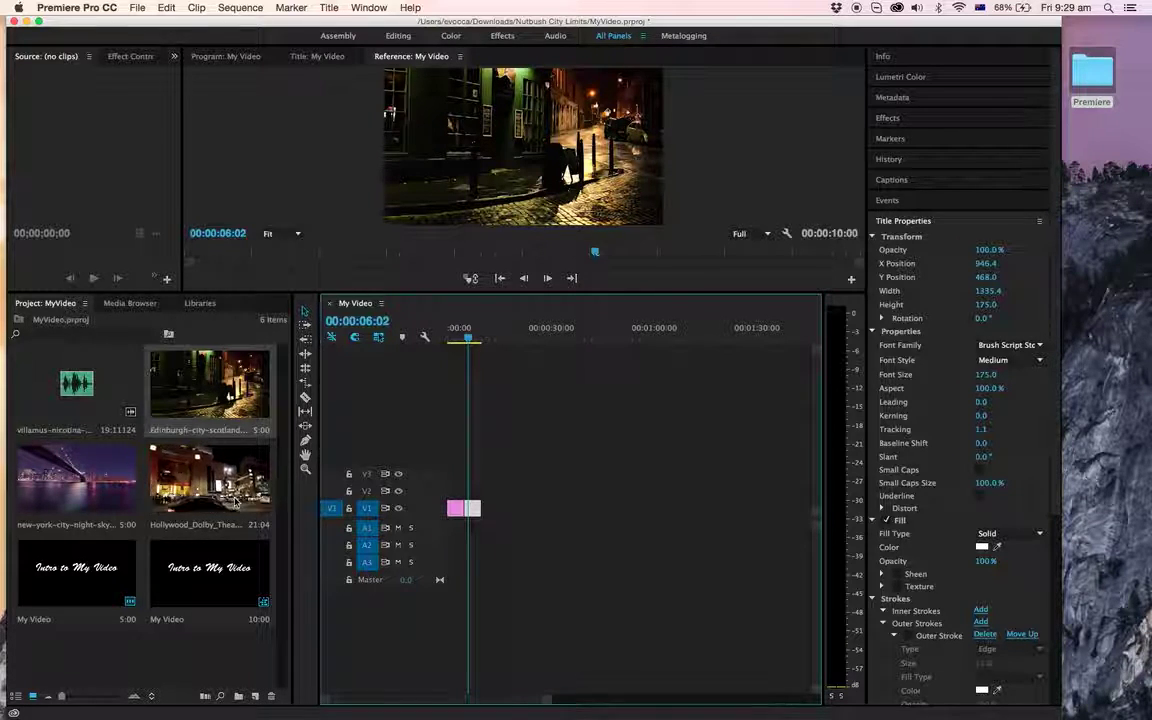
- Add the Hollywood clip and the New York image after the Edinburgh image on V1, and scrub from the start into the Hollywood clip
drag(213, 487, 487, 510)
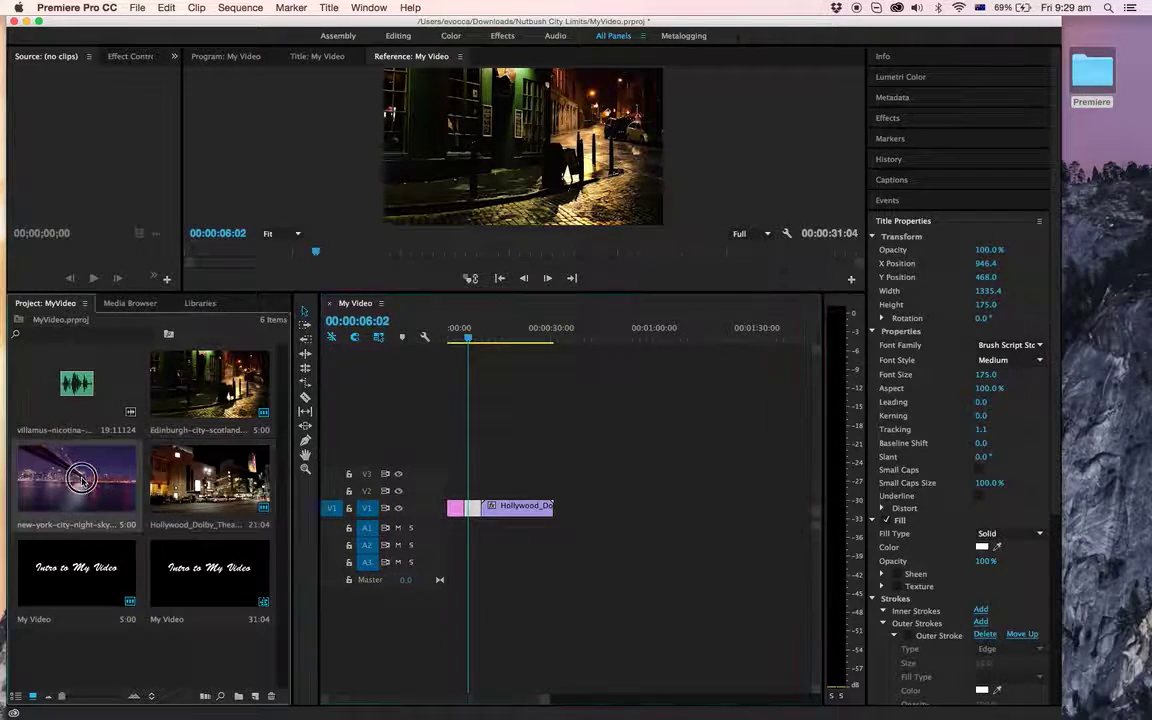
drag(532, 539, 556, 507)
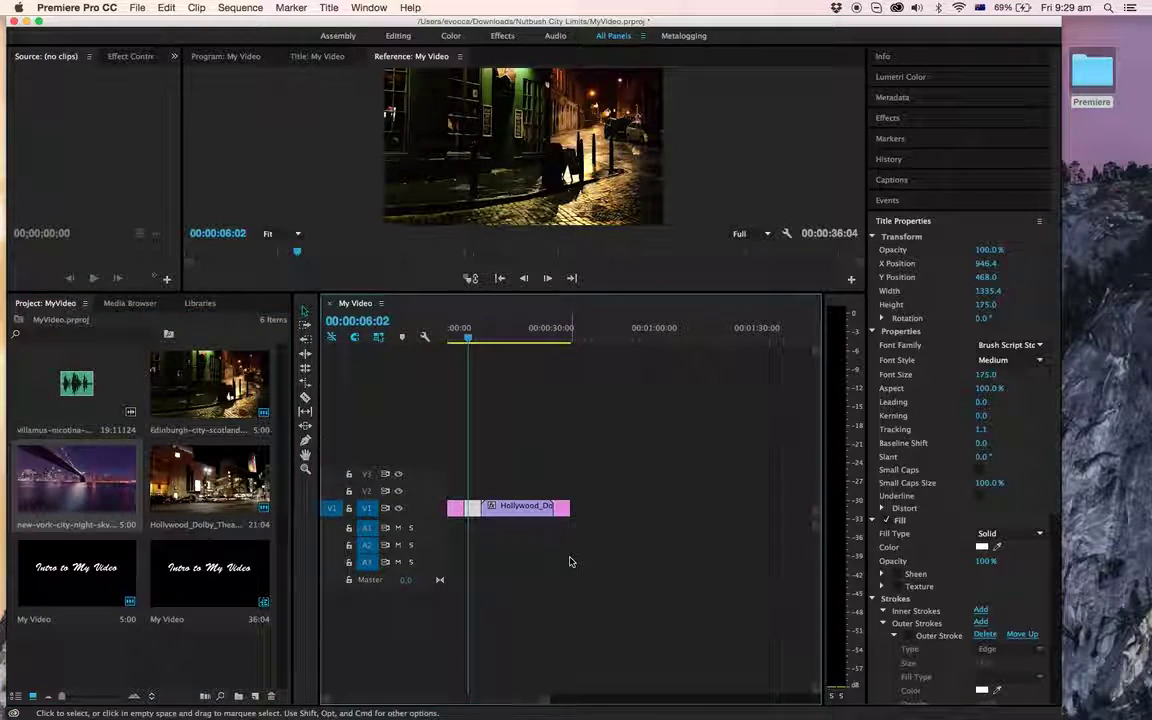
click(450, 341)
drag(450, 341, 501, 345)
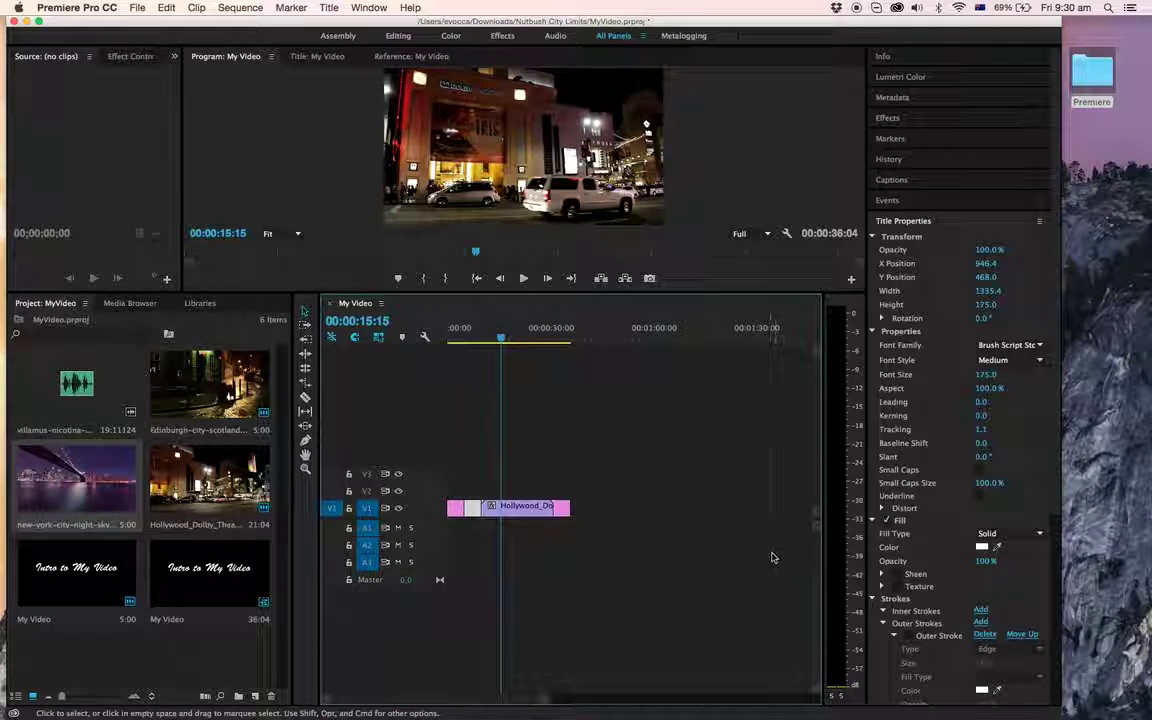
- Place the villamus-nicotina audio at the start of A1 and play the sequence from the beginning to hear it
click(74, 389)
drag(74, 389, 455, 532)
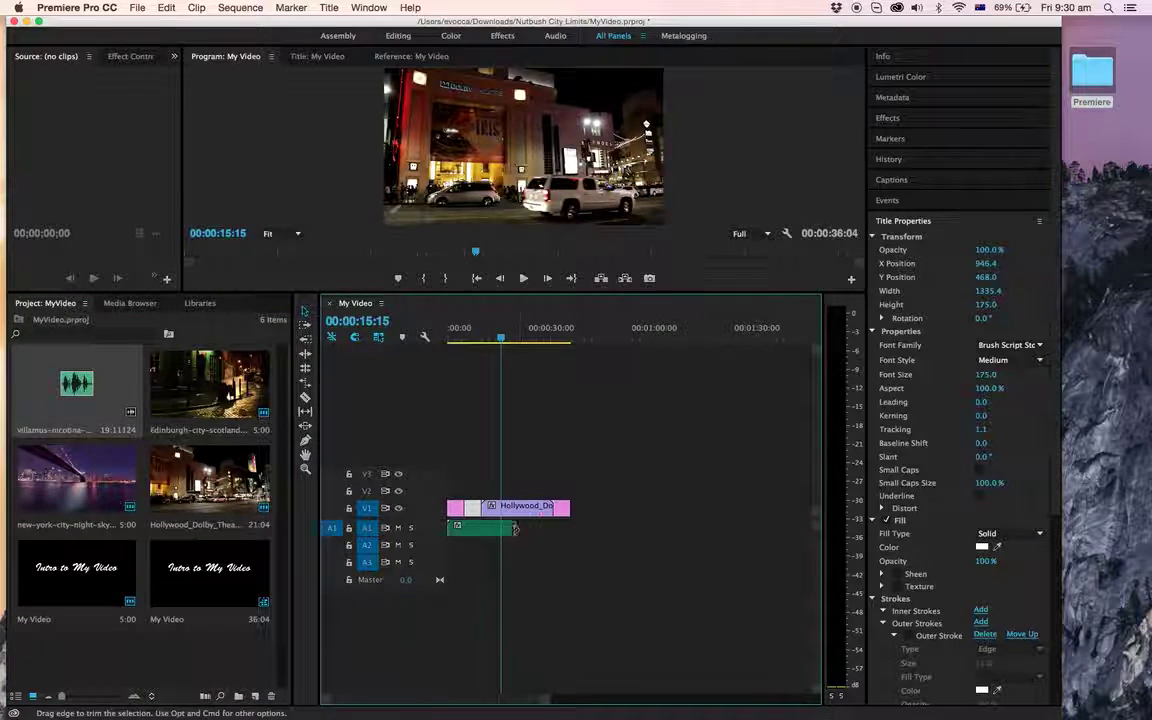
drag(500, 337, 423, 342)
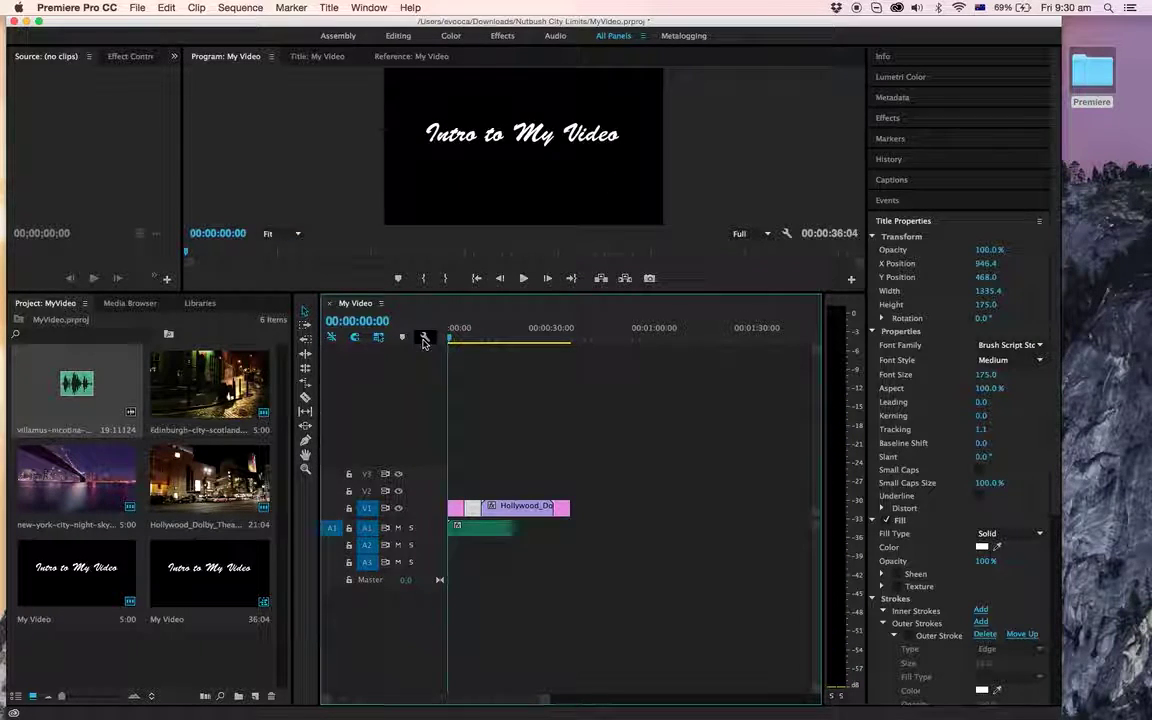
key(space)
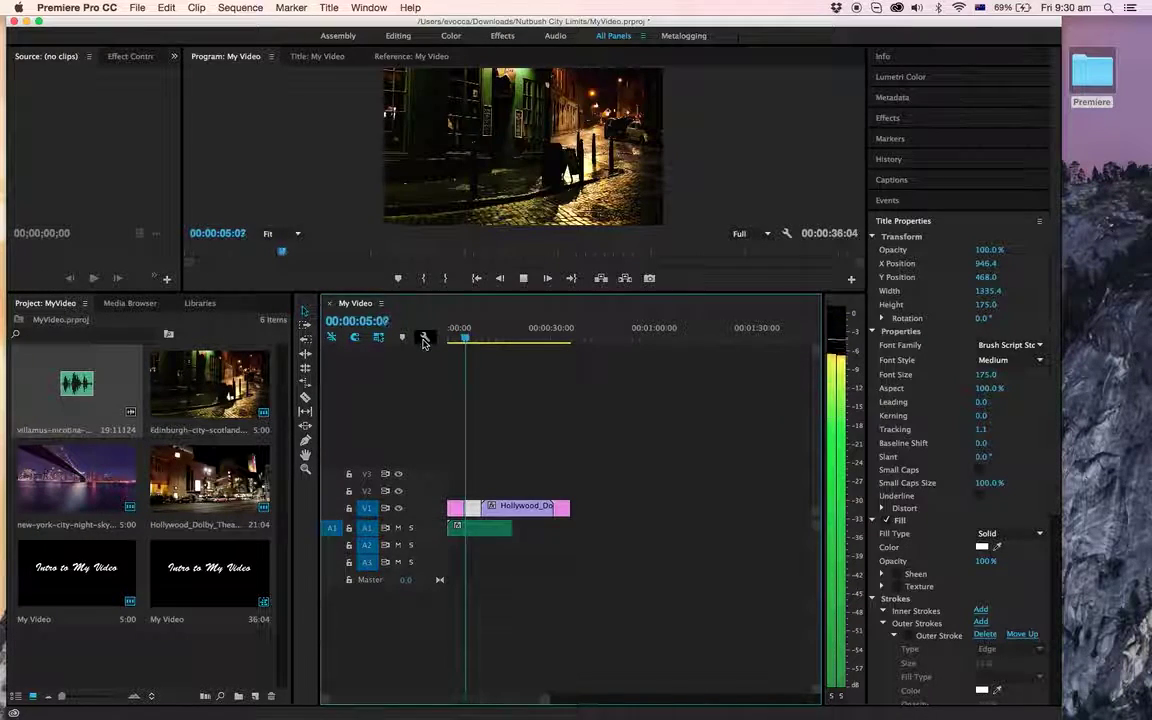
key(space)
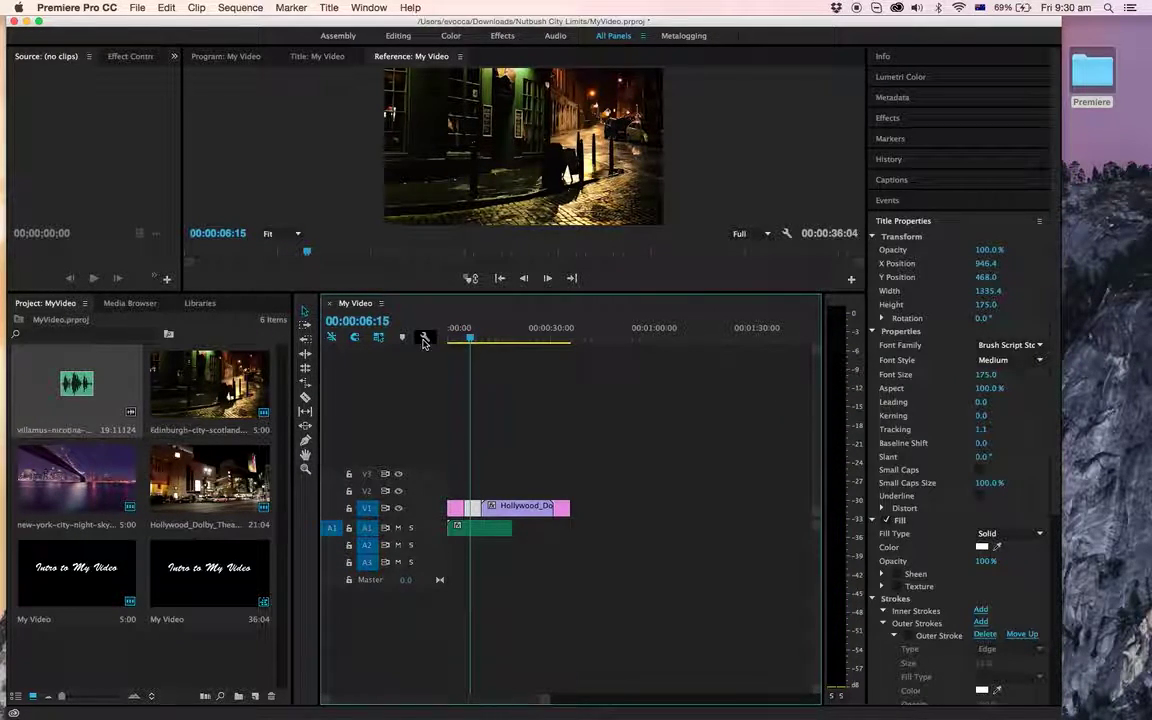
- Slow the audio clip on A1 to a speed of 80%
right_click(501, 538)
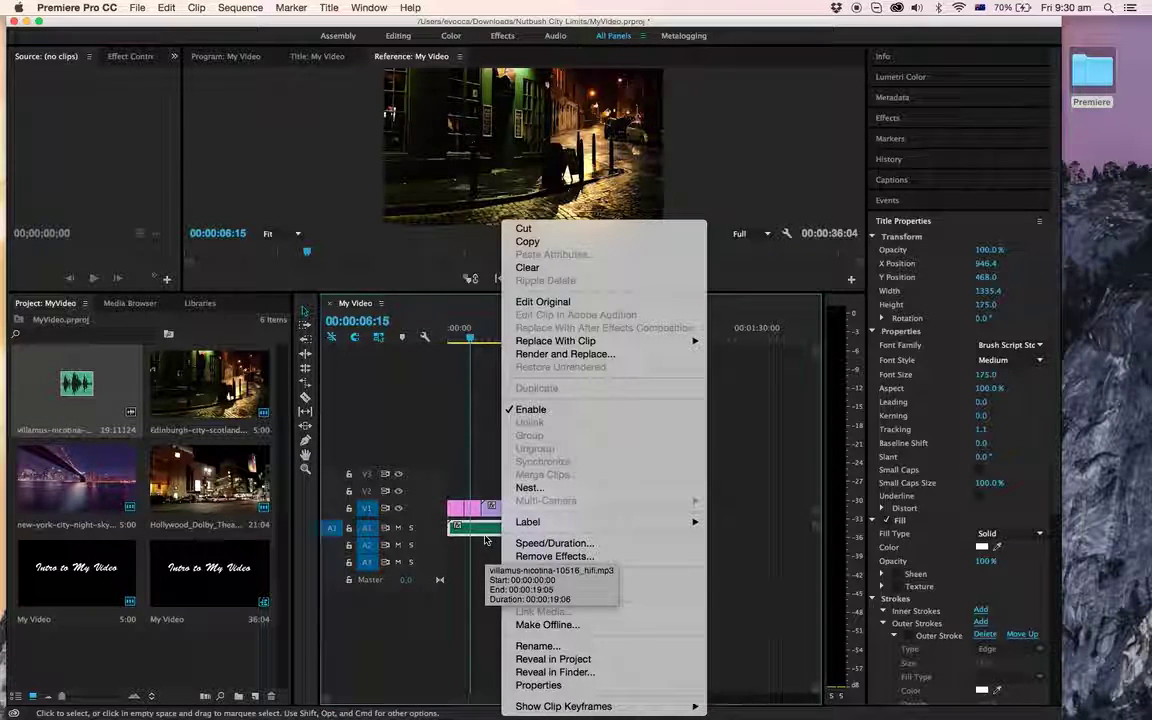
click(586, 543)
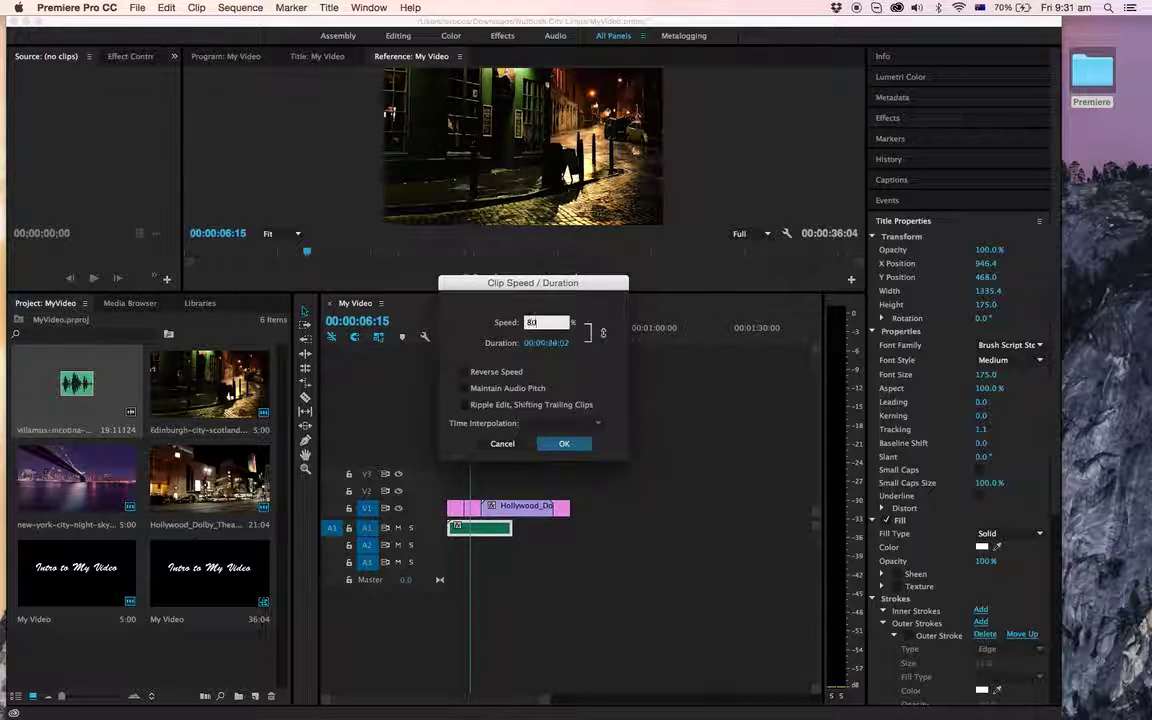
key(Return)
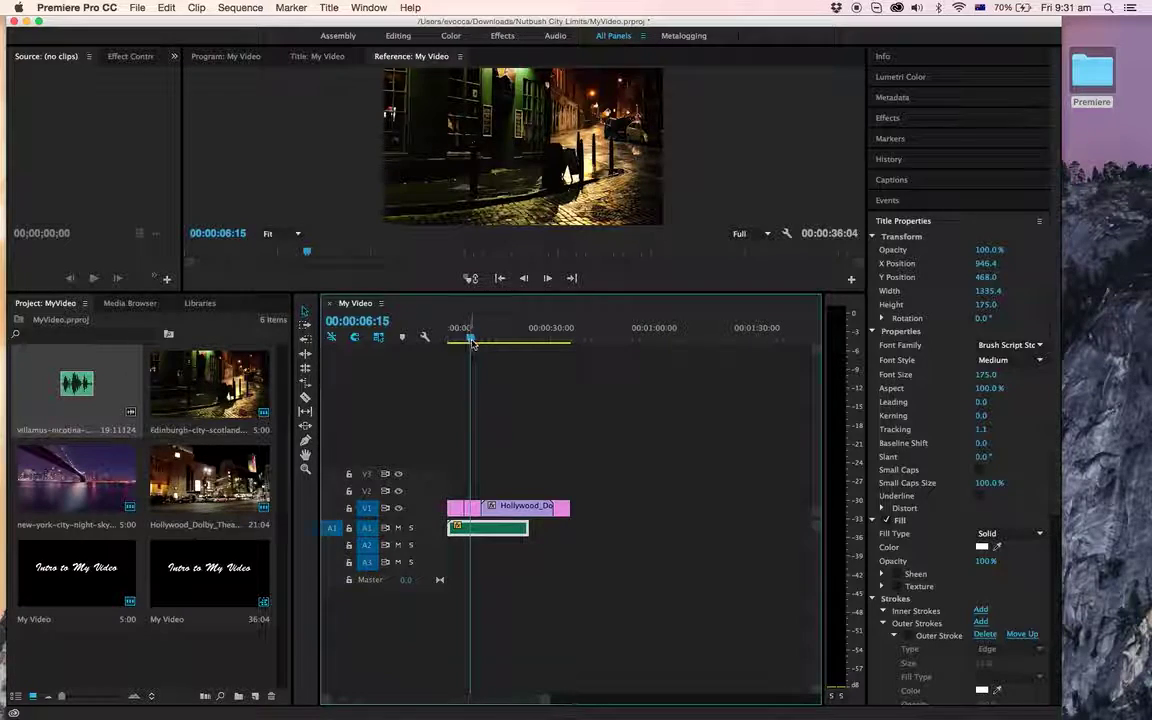
- Scrub through the sequence from the opening title to the New York image
drag(473, 343, 447, 336)
key(shift+4)
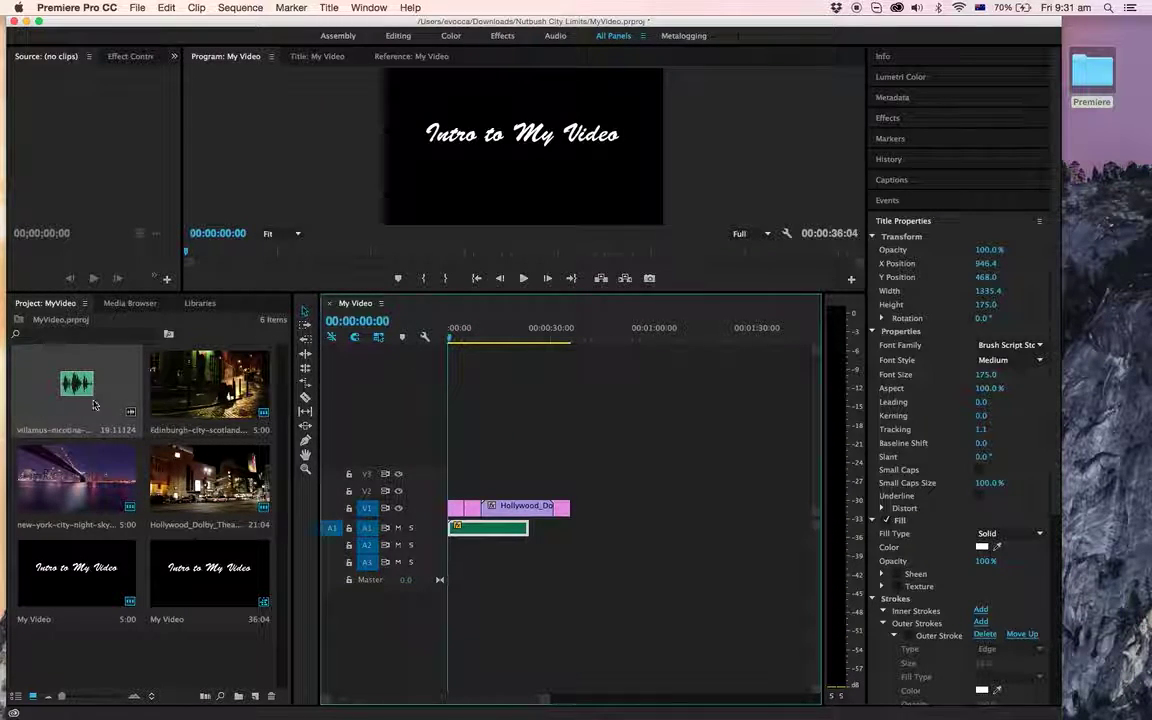
key(shift+3)
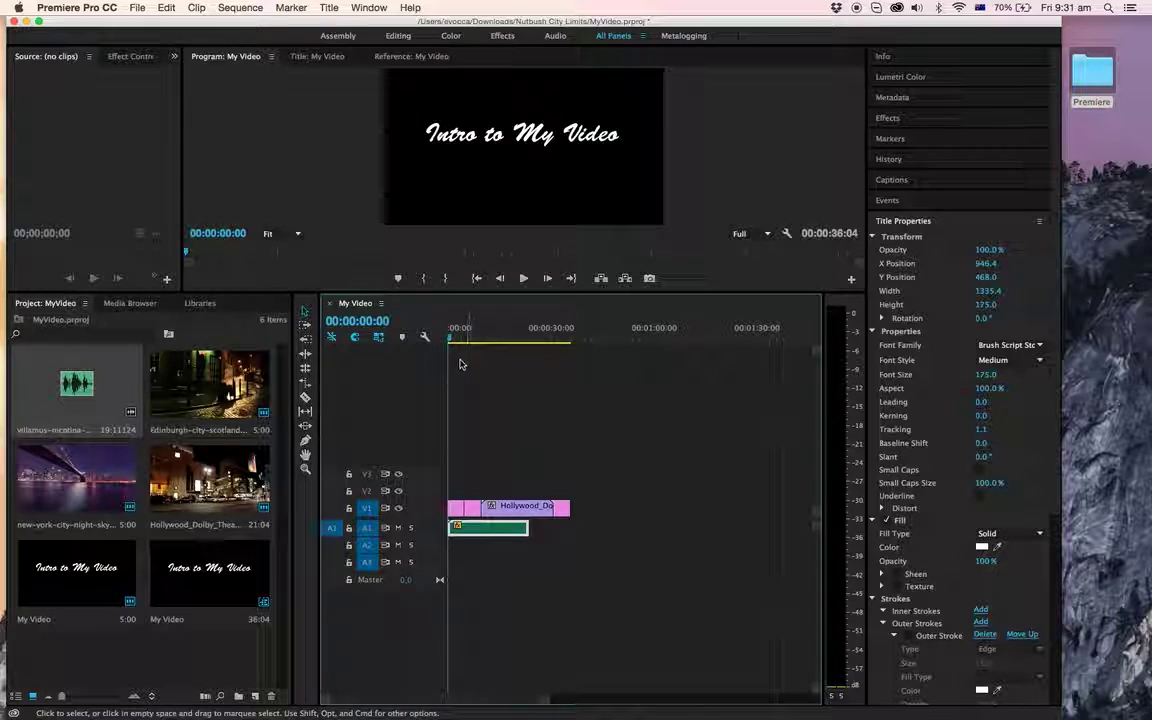
drag(450, 340, 509, 338)
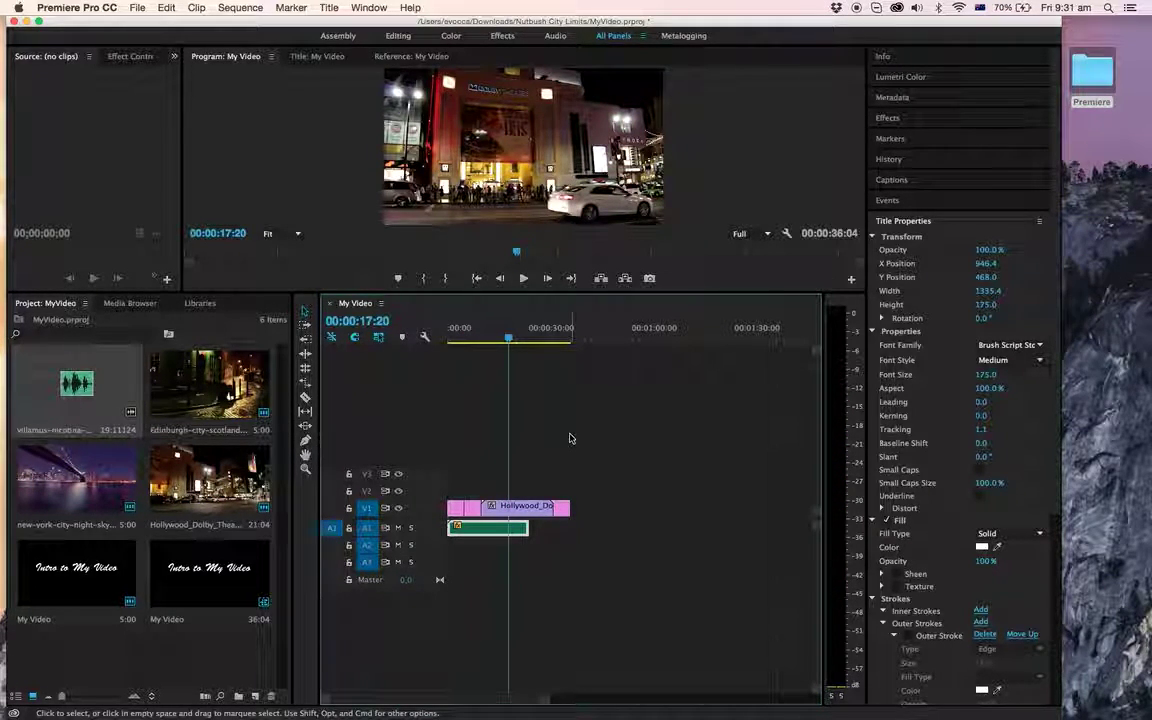
drag(509, 336, 552, 356)
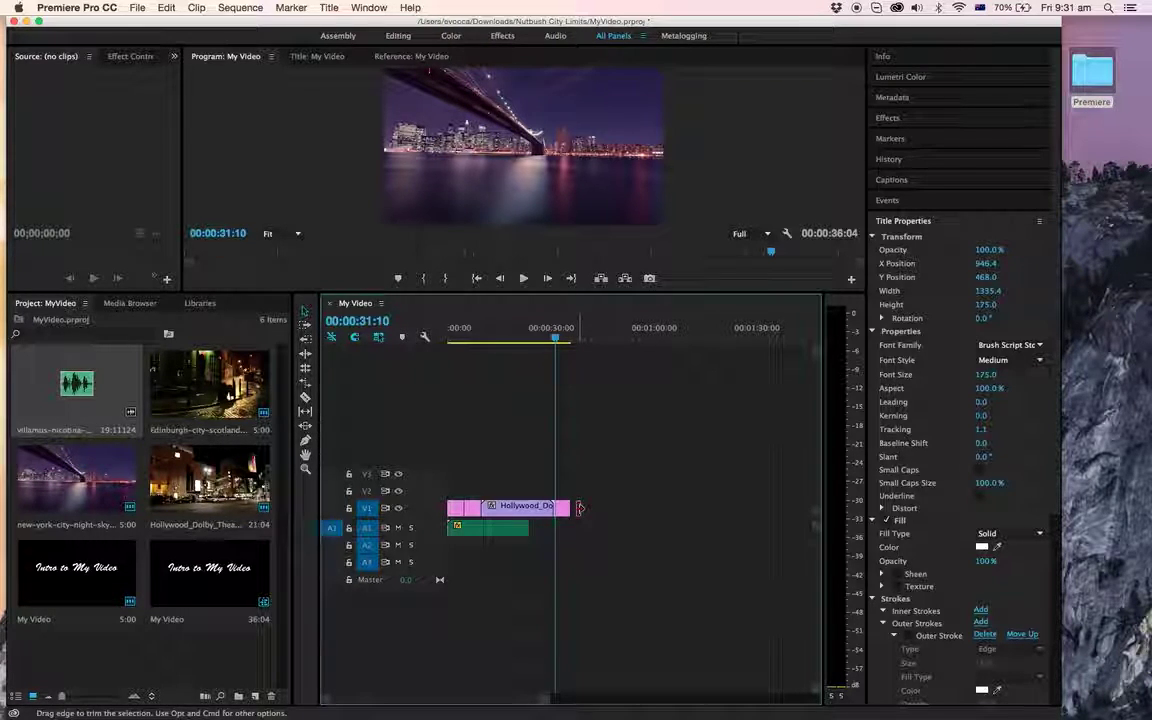
- Create a new default still title named Handy Links, 1920 by 1080 at 25 fps
click(210, 652)
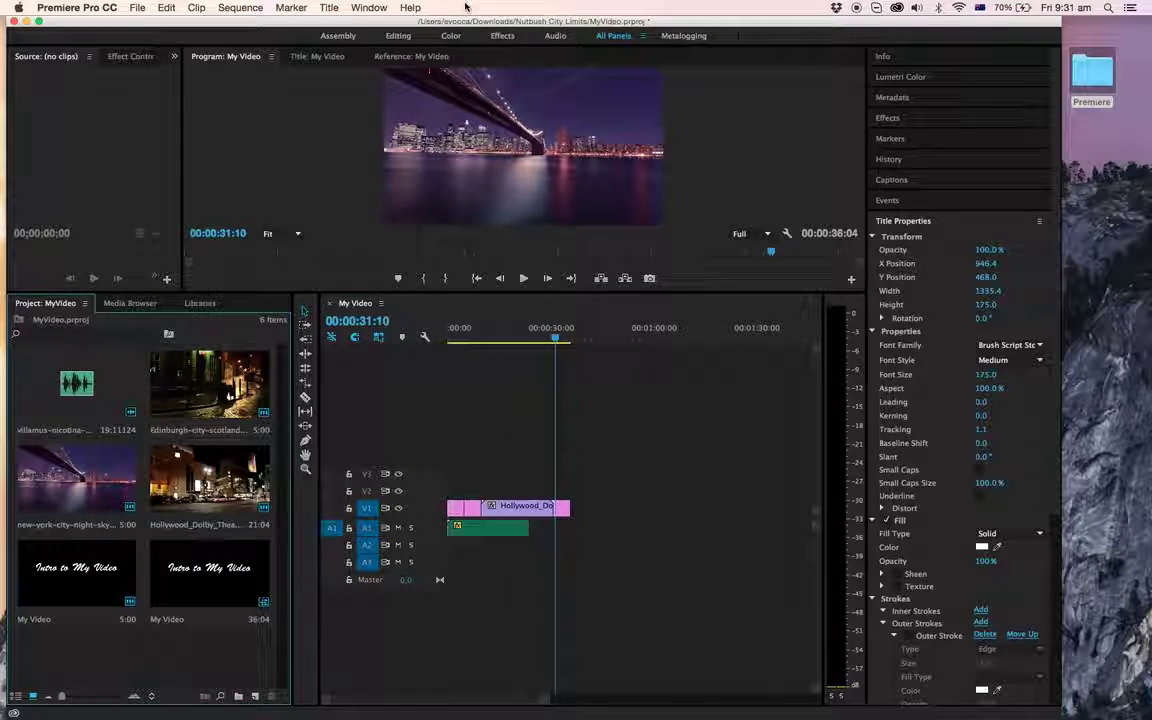
click(329, 8)
mouse_move(420, 45)
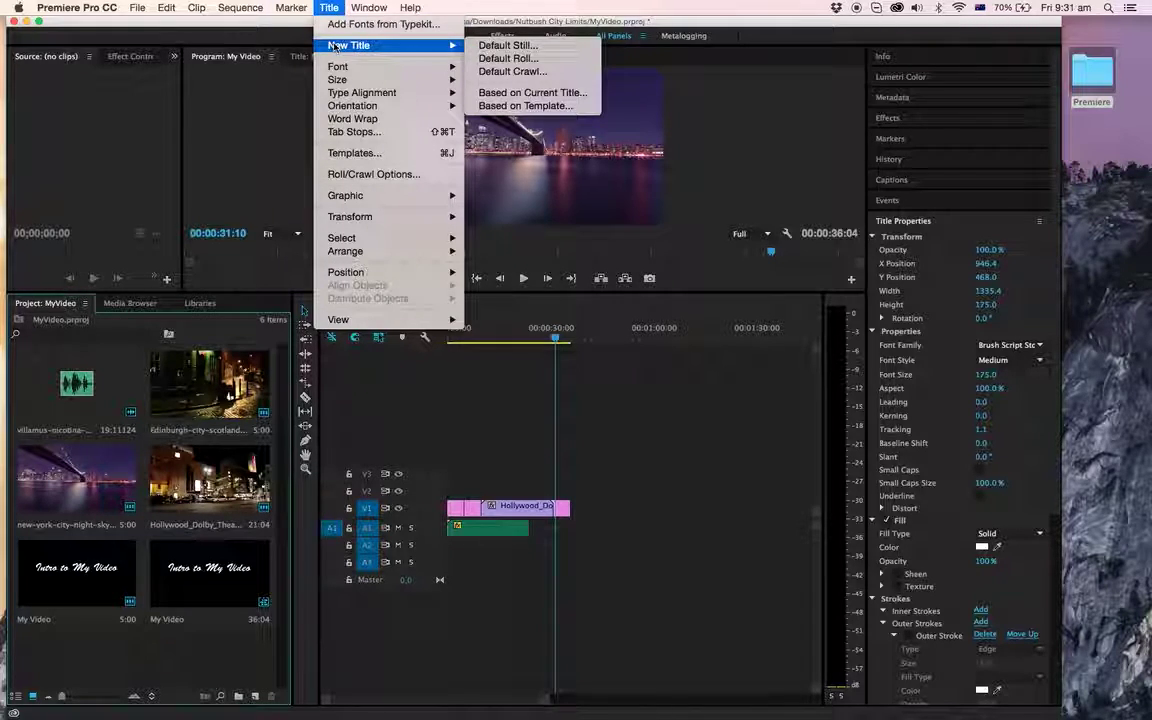
click(531, 46)
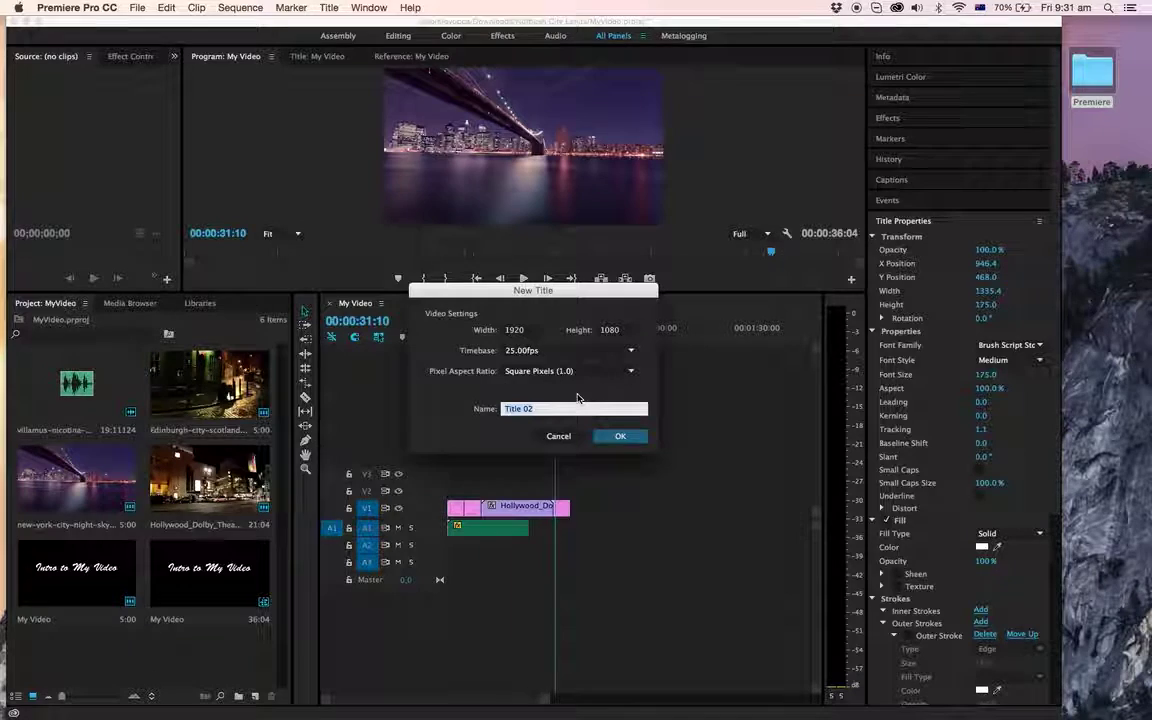
text(I)
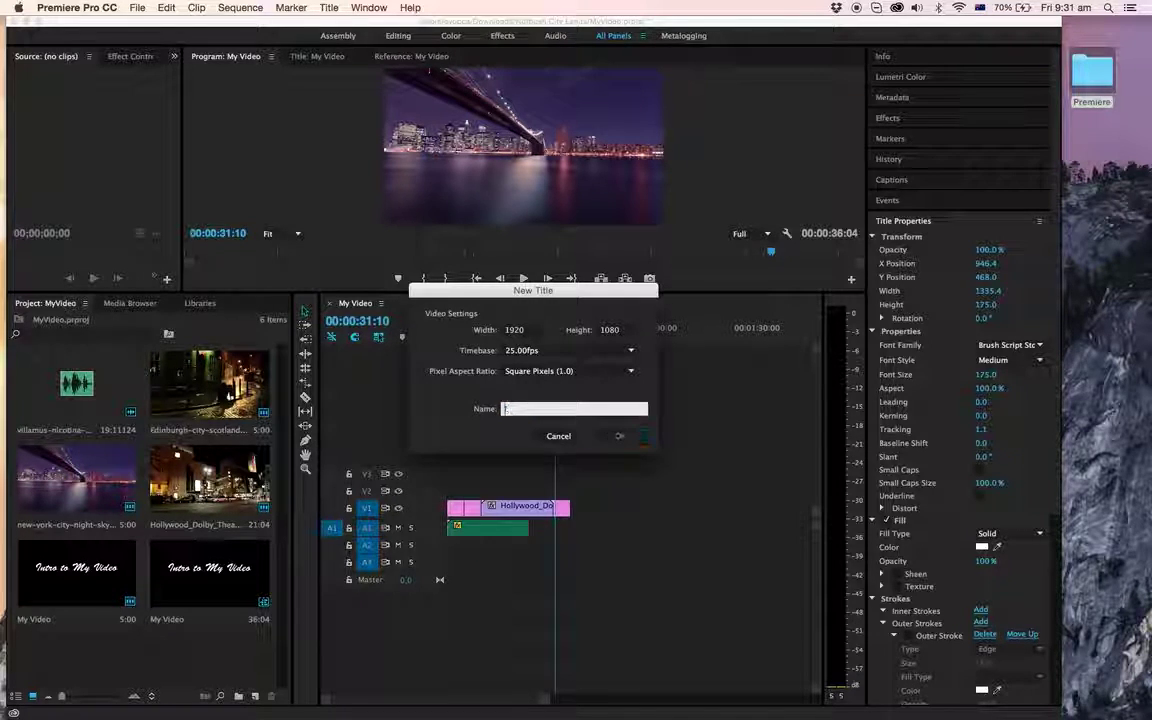
text(I)
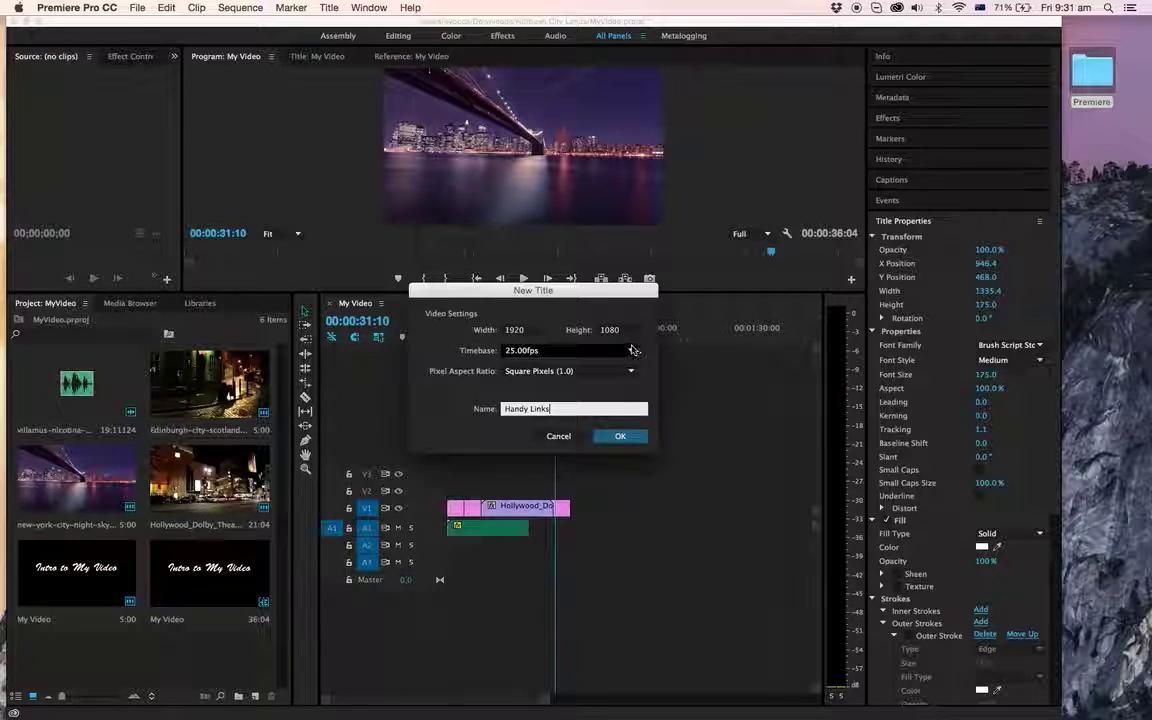
click(621, 437)
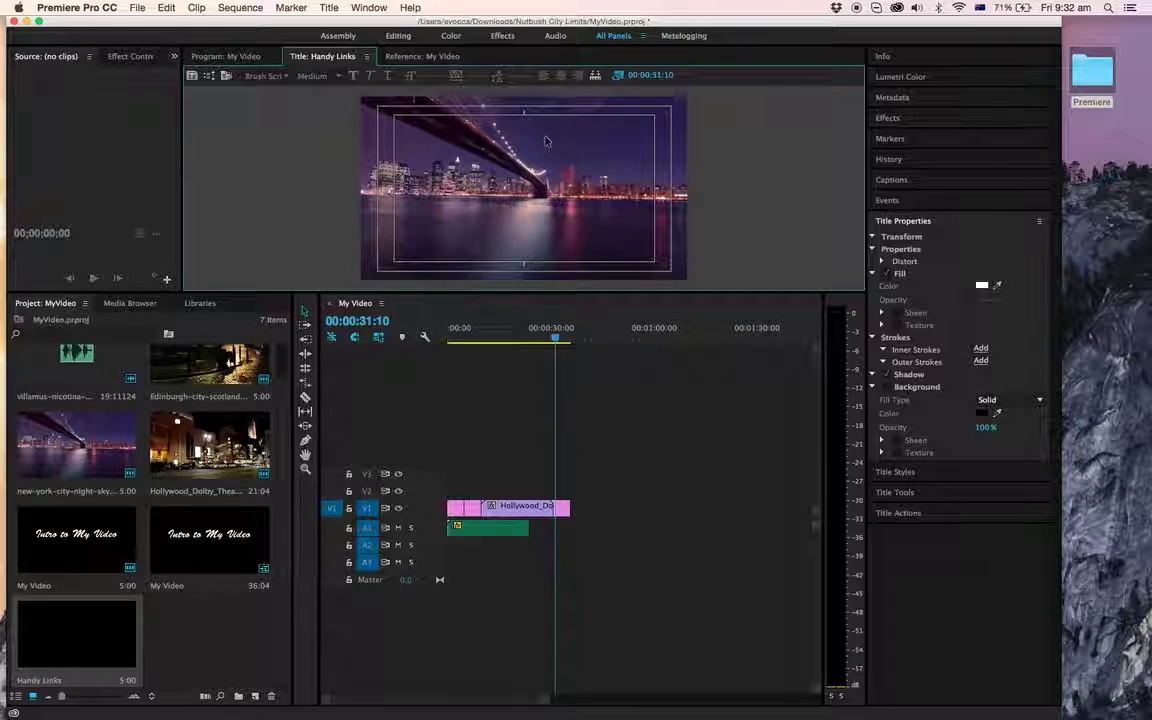
- Check the Handy Links title over the opening title's frame, and reopen it over the New York image at 00:00:32:08
drag(549, 330, 462, 357)
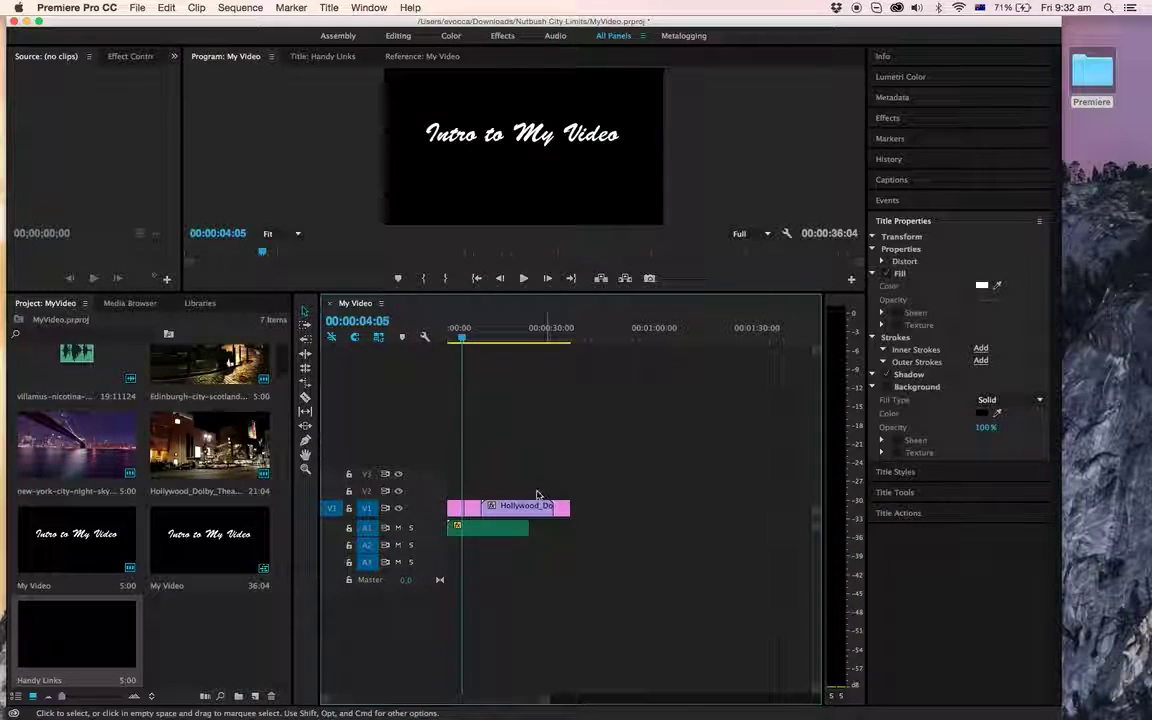
double_click(96, 628)
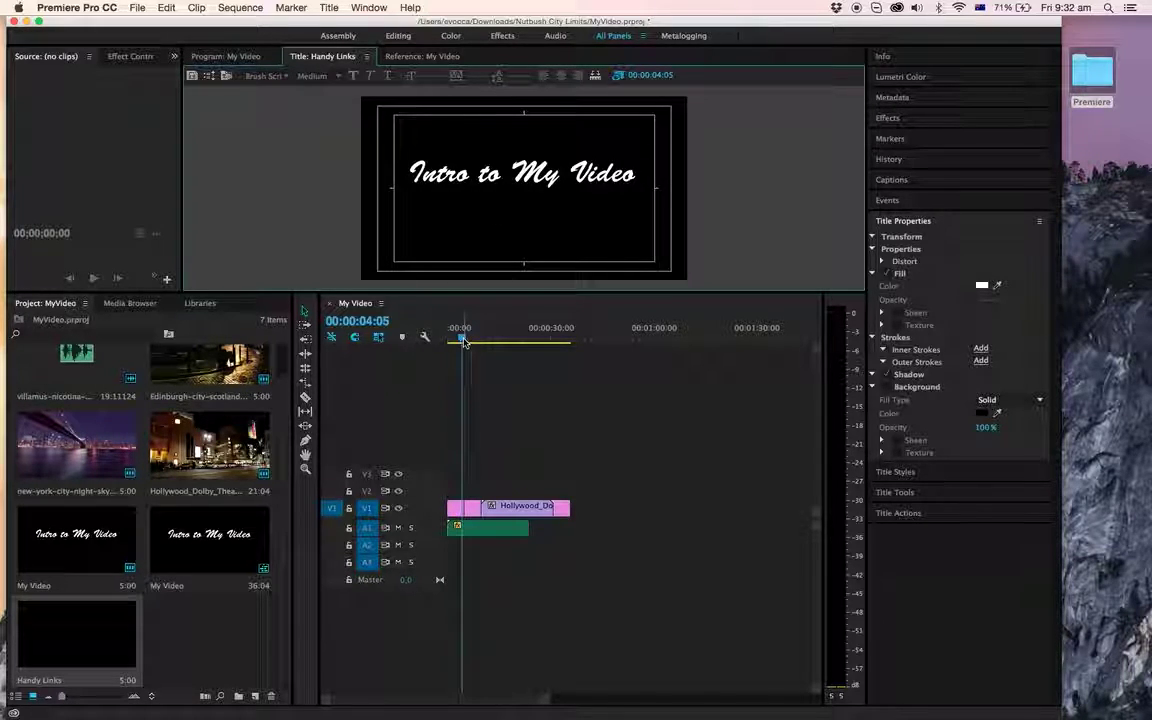
drag(463, 341, 559, 343)
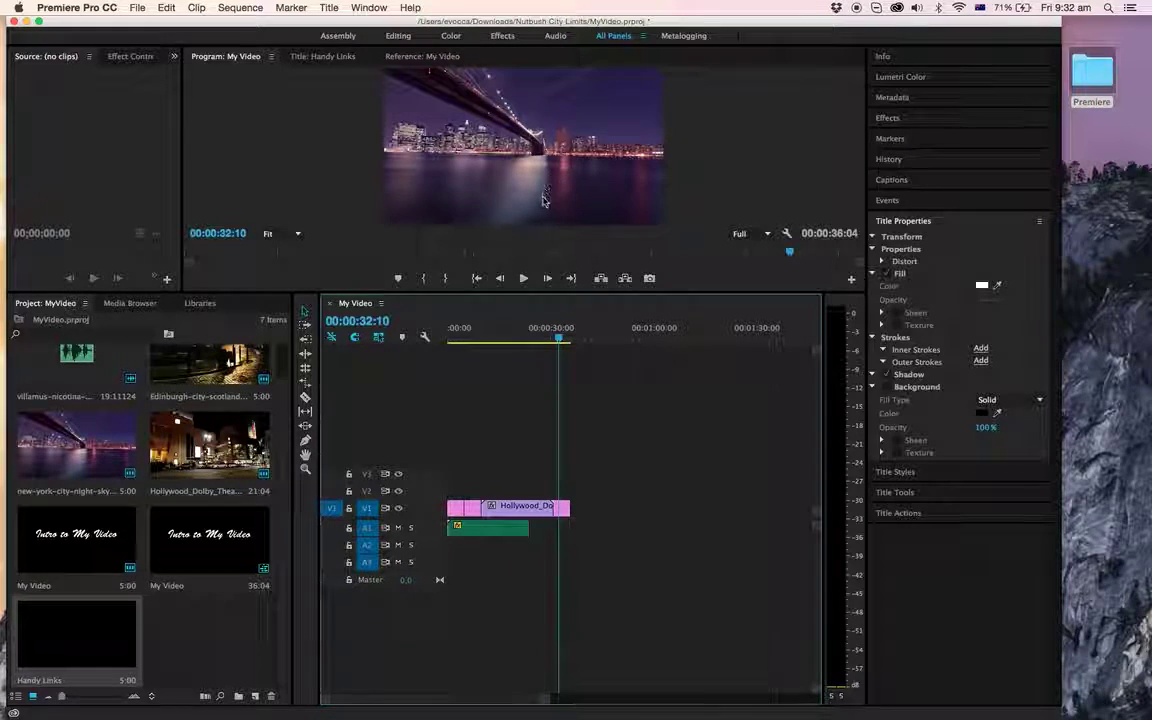
key(Left)
key(Left)
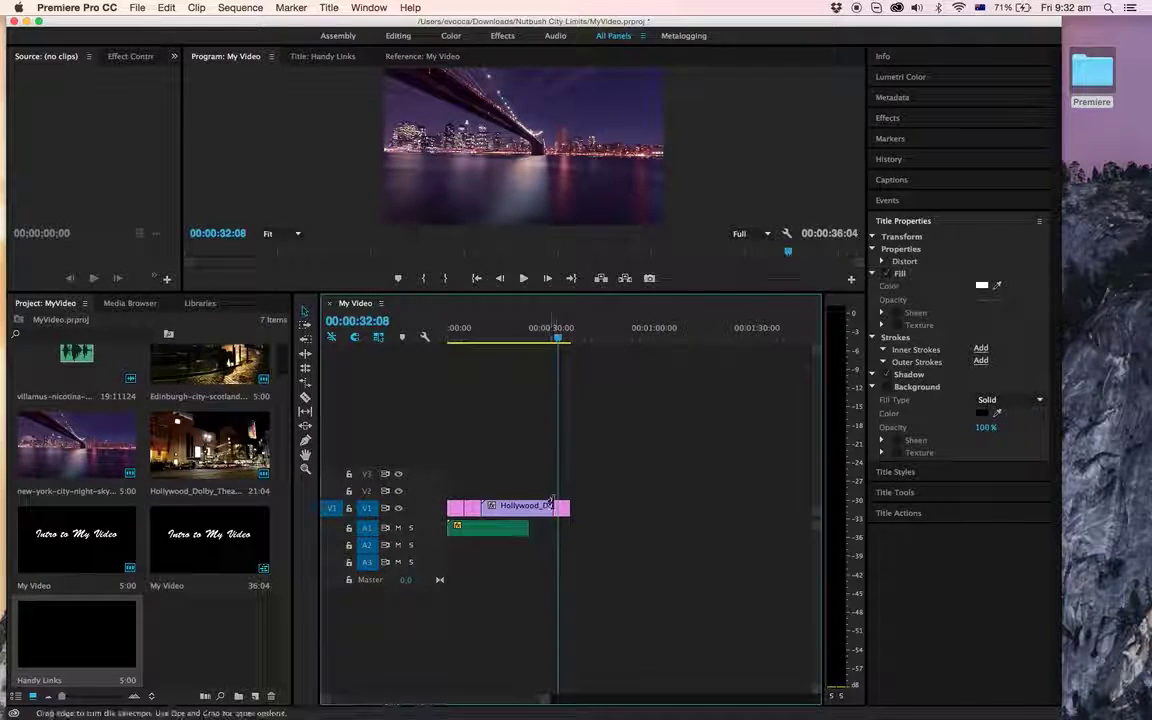
double_click(106, 630)
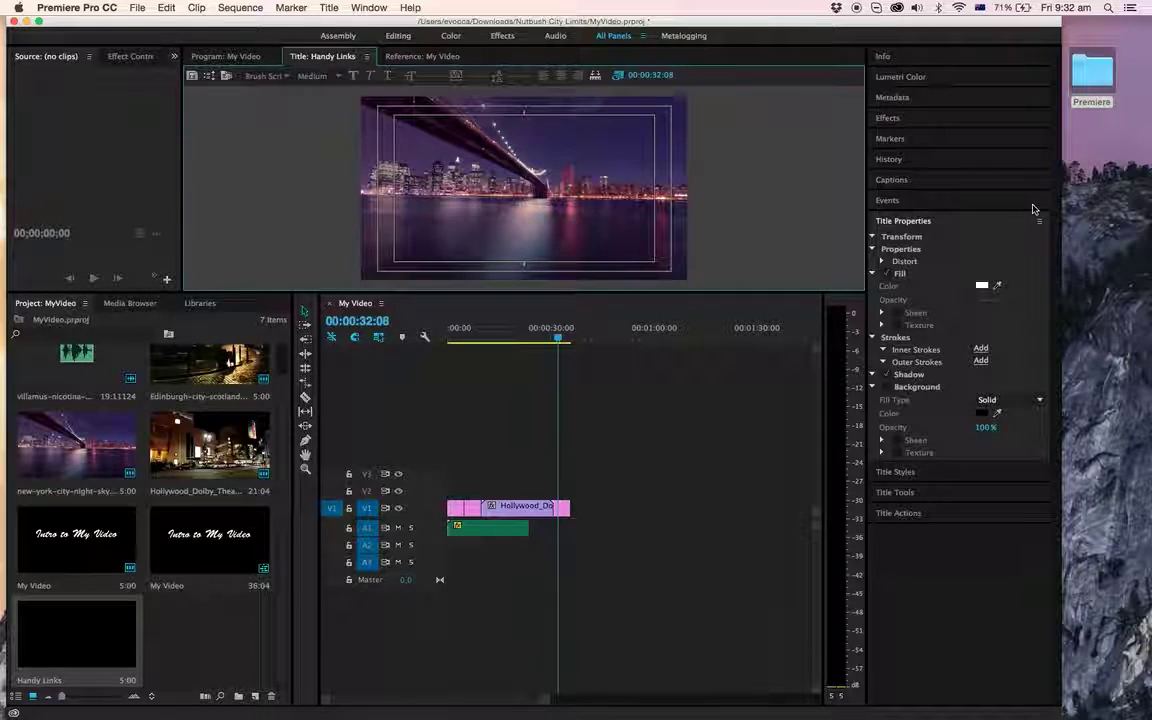
click(928, 492)
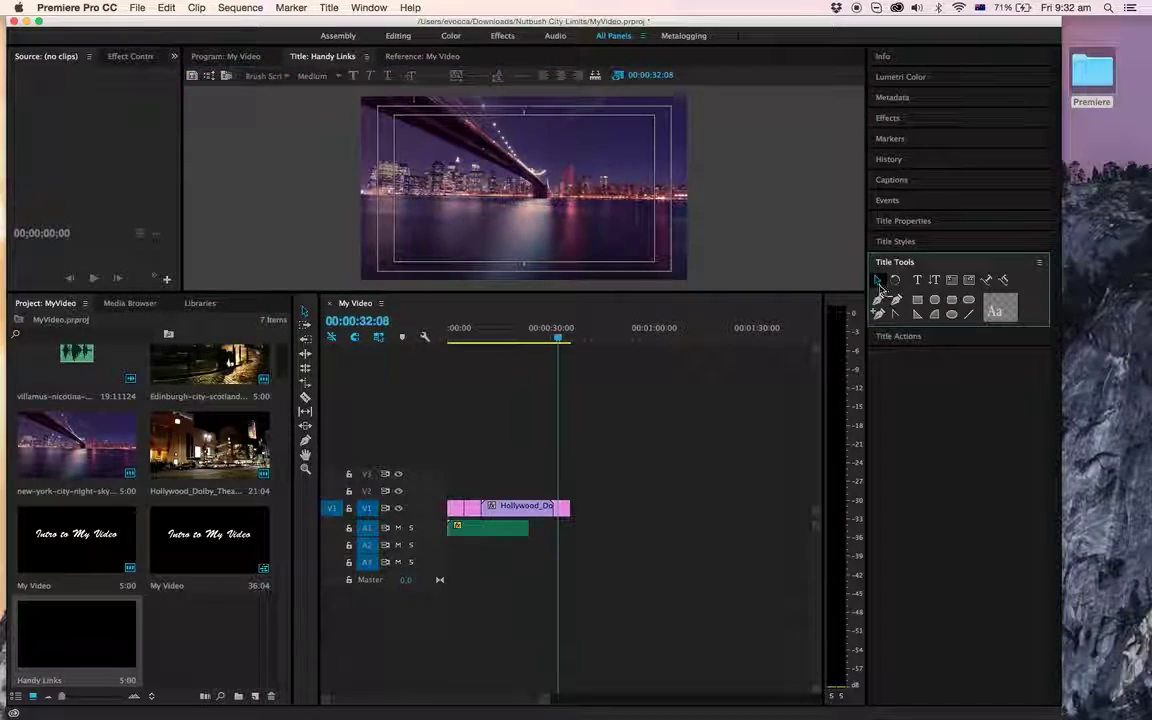
click(917, 280)
click(490, 128)
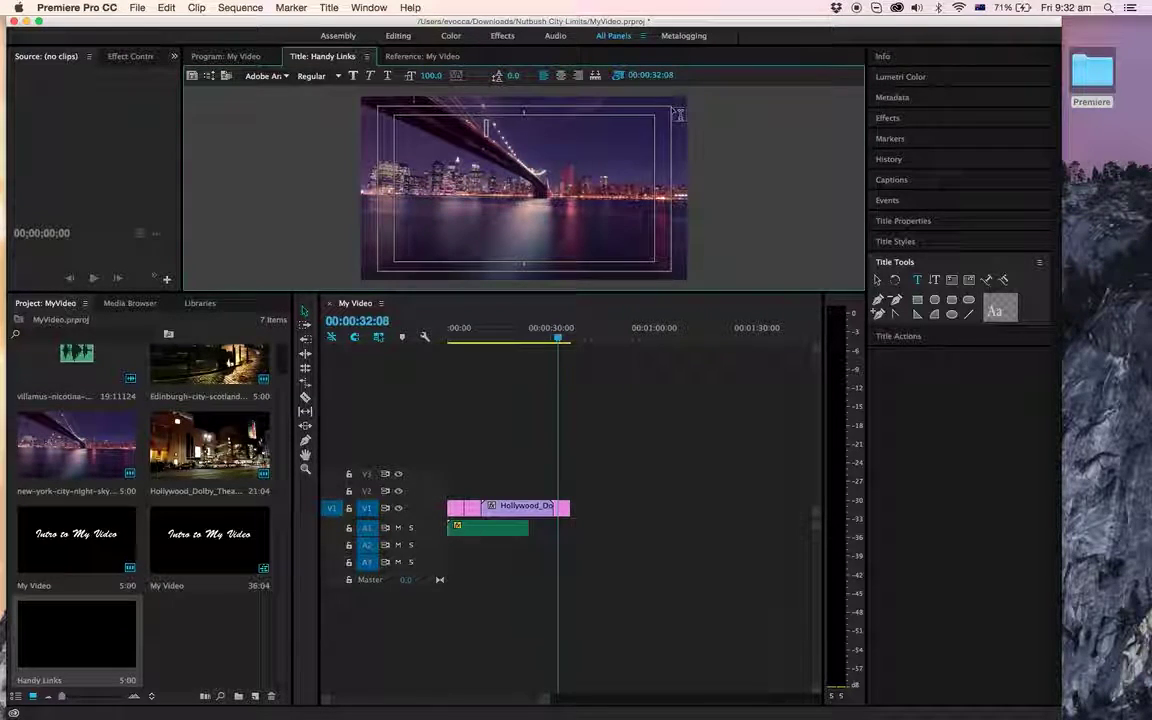
text(Useful Links  http://www.flashkit.com/loops/  https://www.videezy.com/  http://www.freeimages.com/)
click(773, 177)
- Center-align all the Useful Links text and widen its box by stretching the left edge outward
key(super+a)
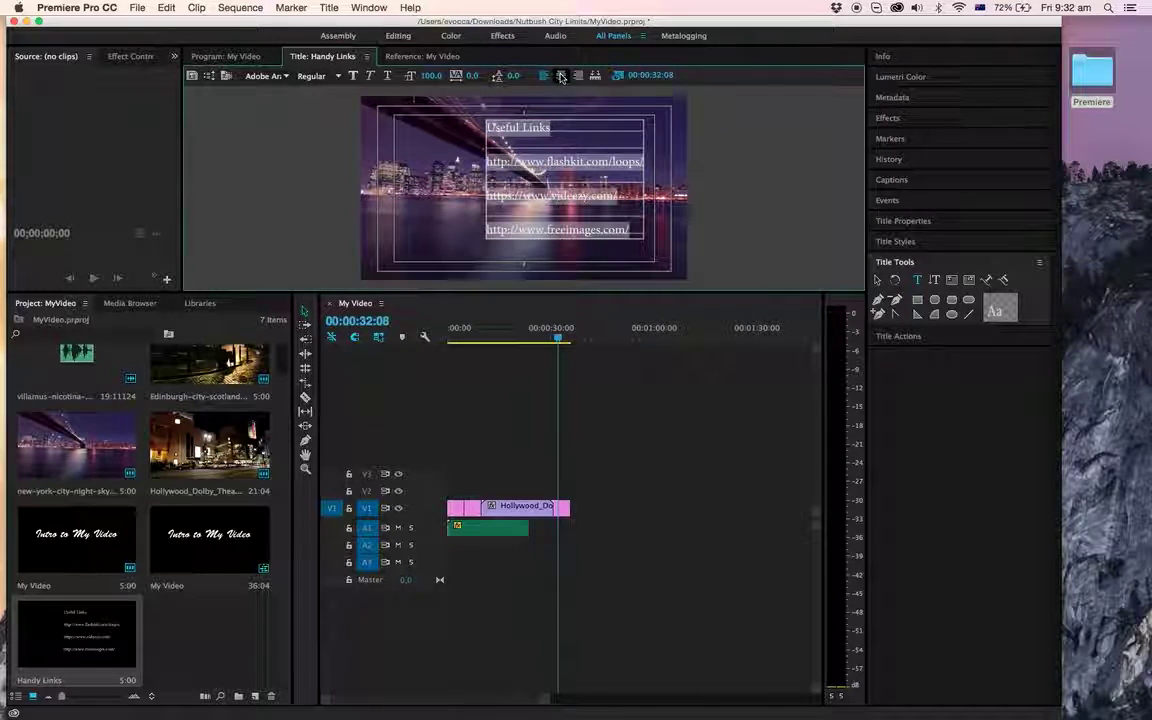
click(561, 76)
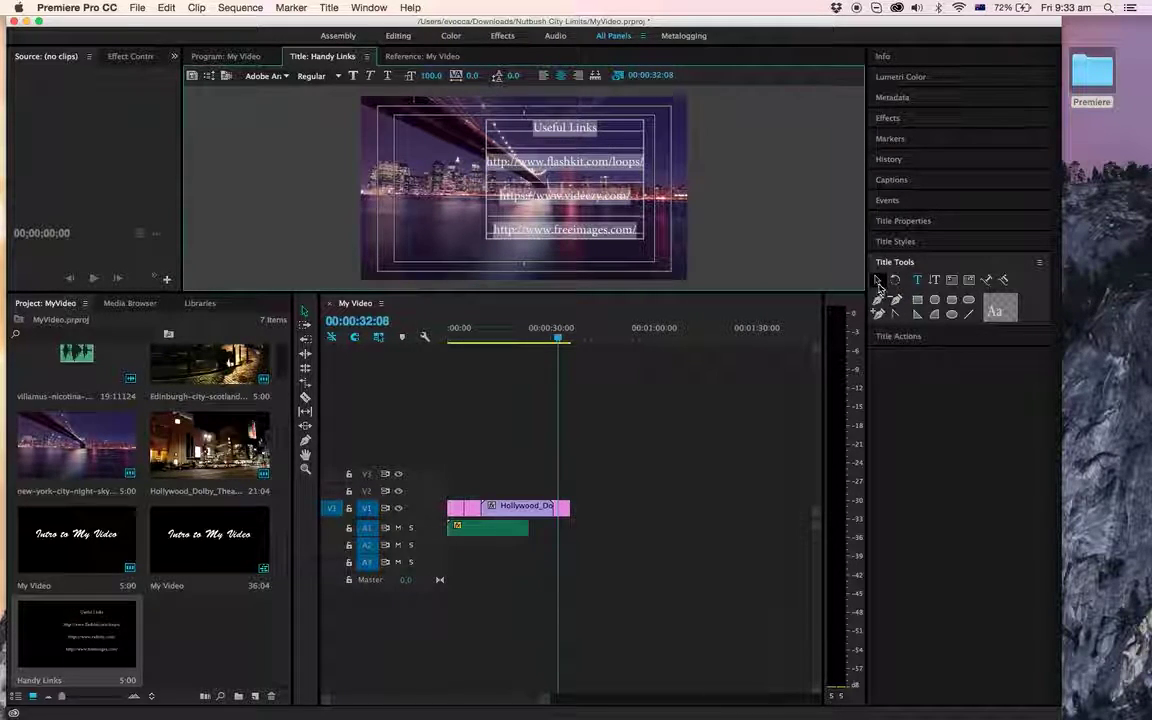
click(878, 281)
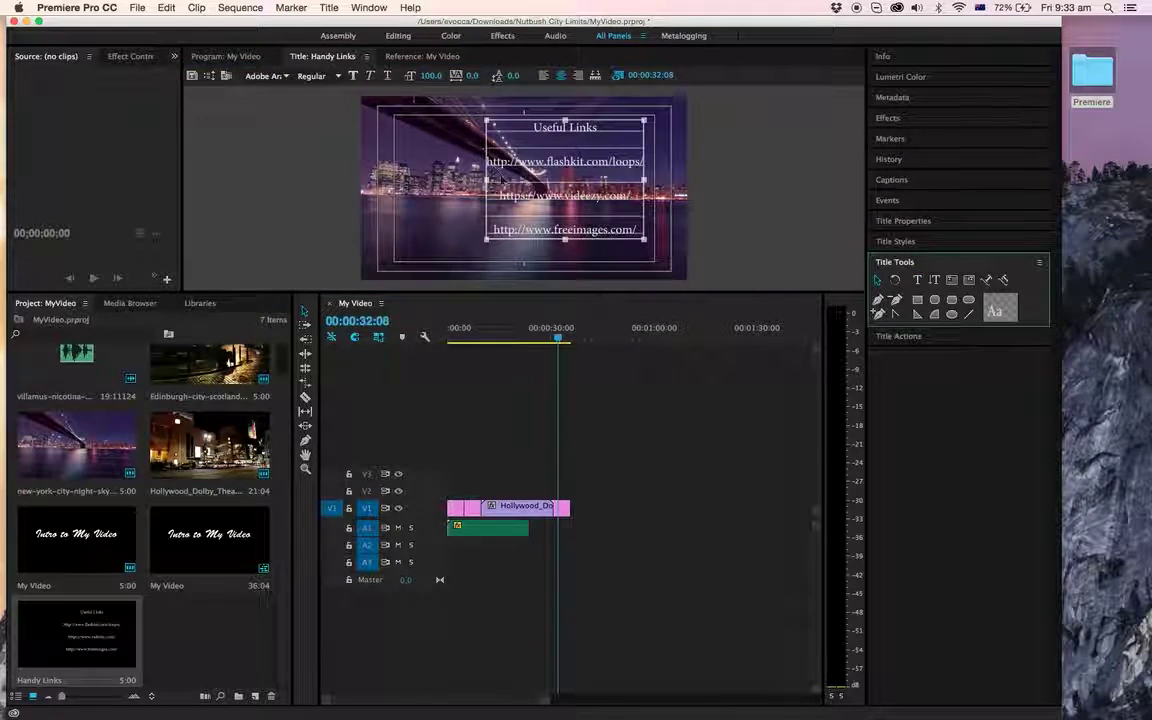
click(487, 181)
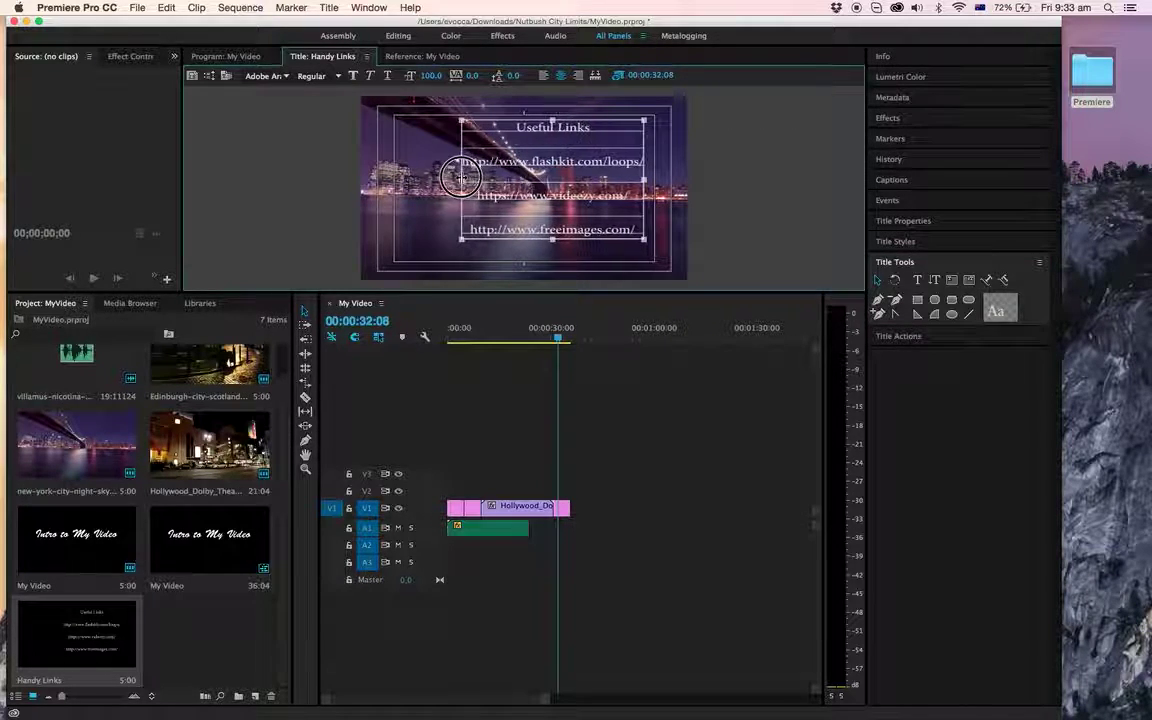
drag(461, 177, 424, 179)
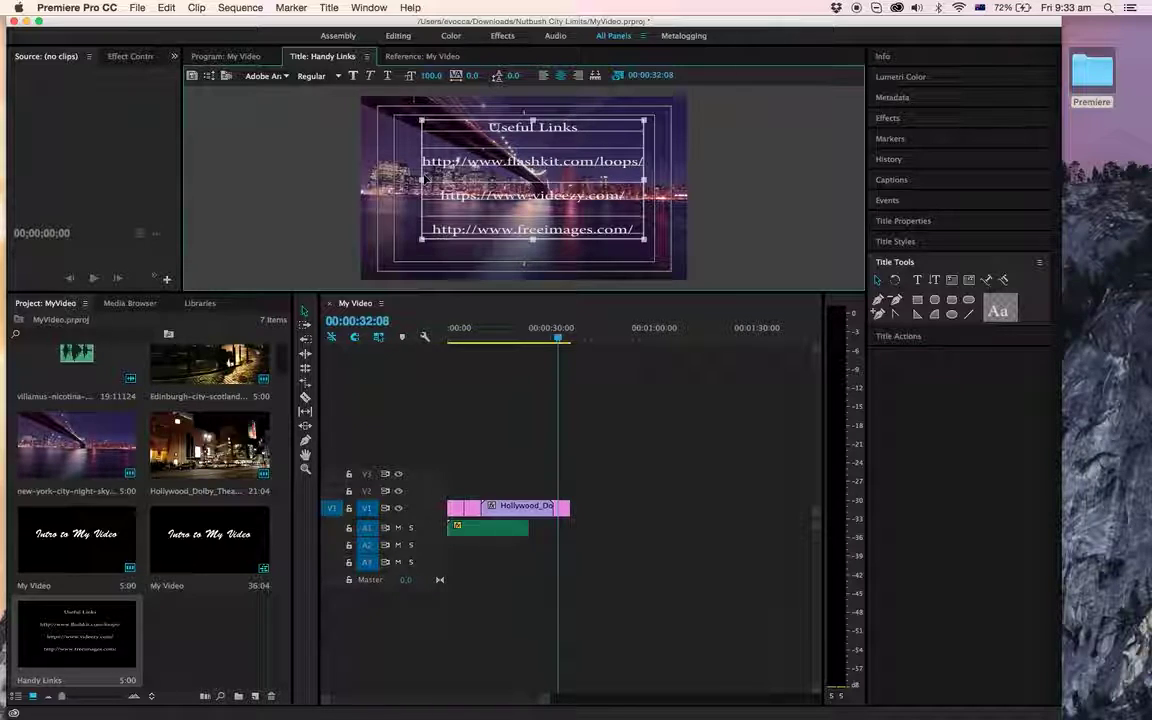
- Undo the Useful Links box stretch, then center the text block in the frame and scale it proportionally to font size 118
key(super+z)
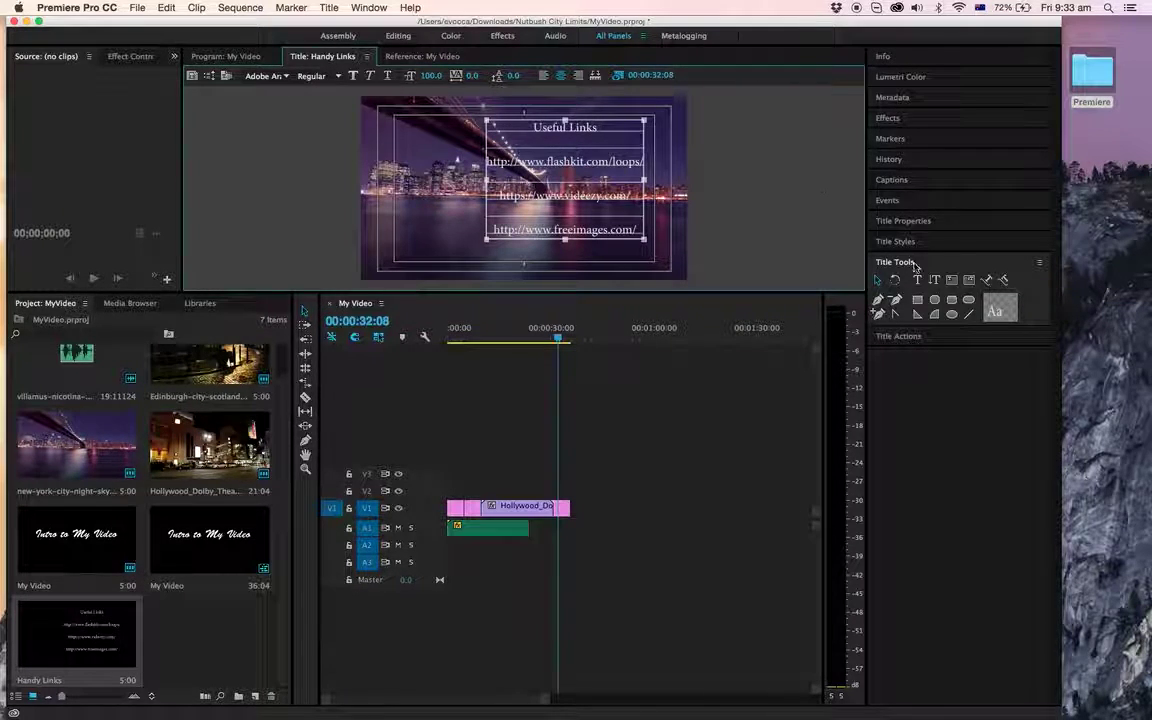
click(528, 122)
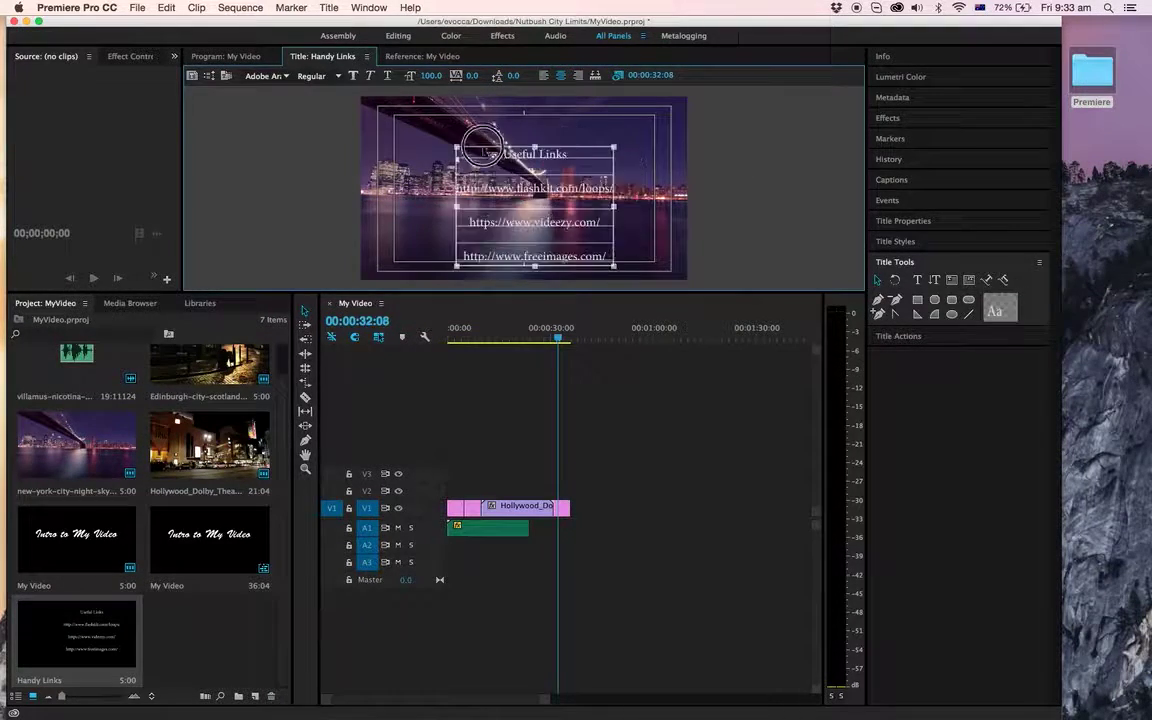
drag(486, 128, 495, 132)
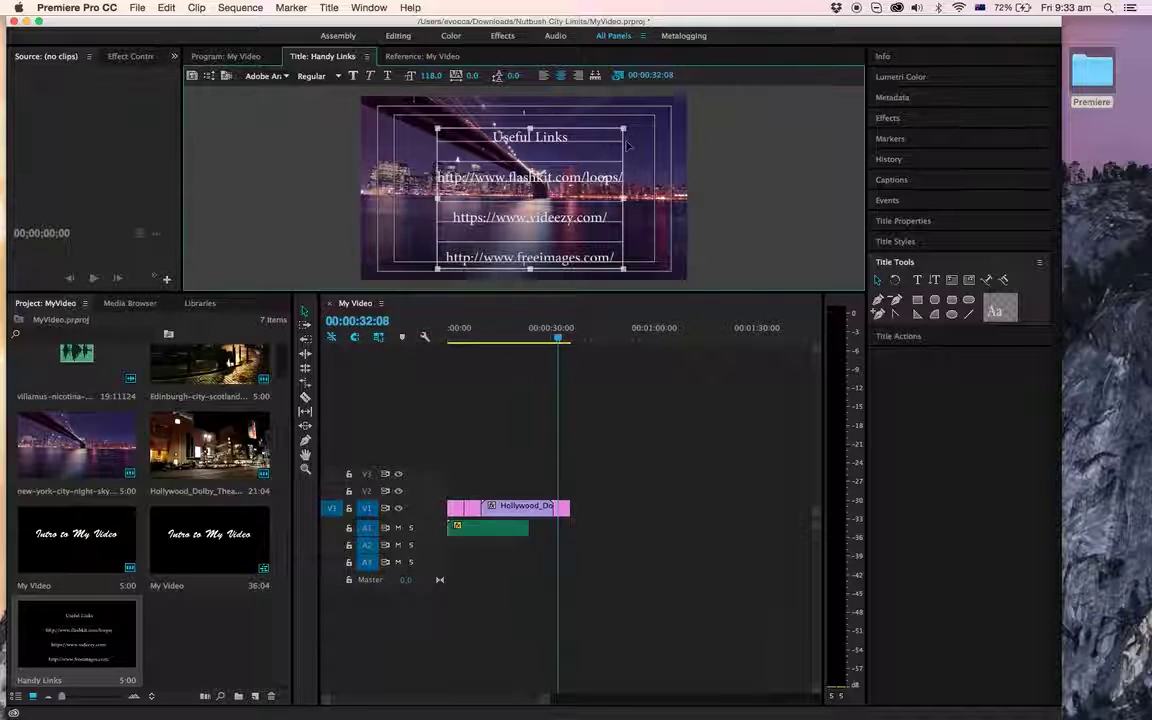
drag(558, 125, 558, 118)
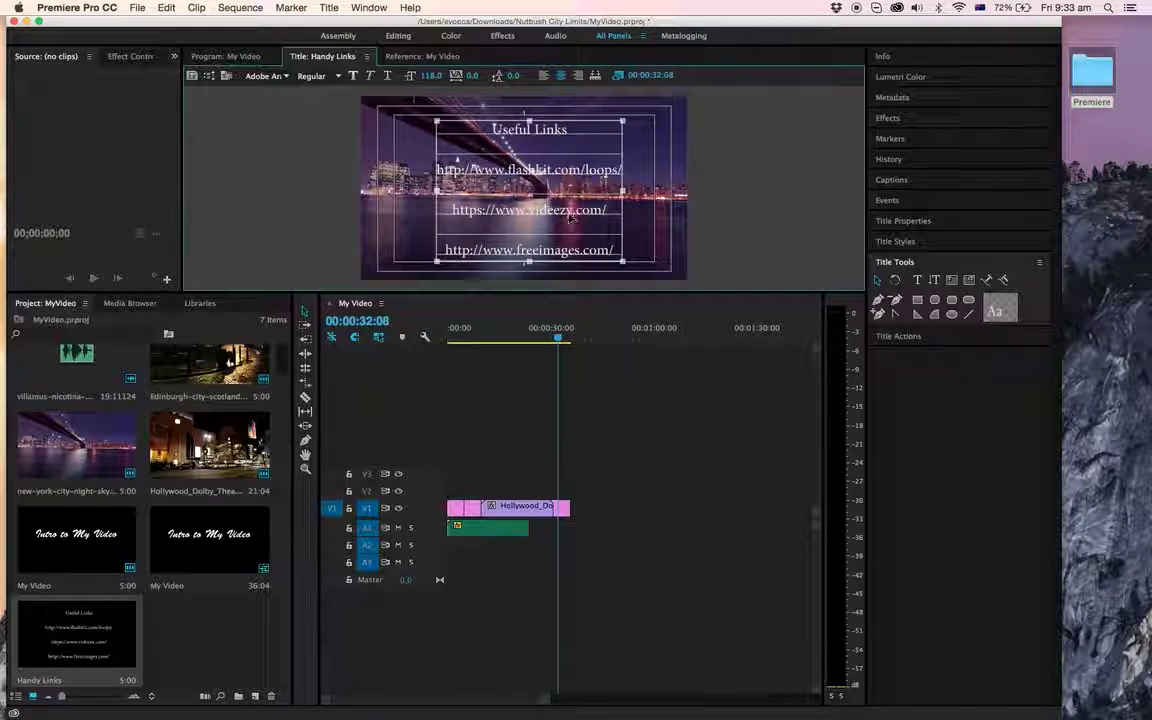
- Apply the bold white Chaparral title style to all the Useful Links text and set its font size to 95
double_click(617, 250)
drag(617, 250, 494, 172)
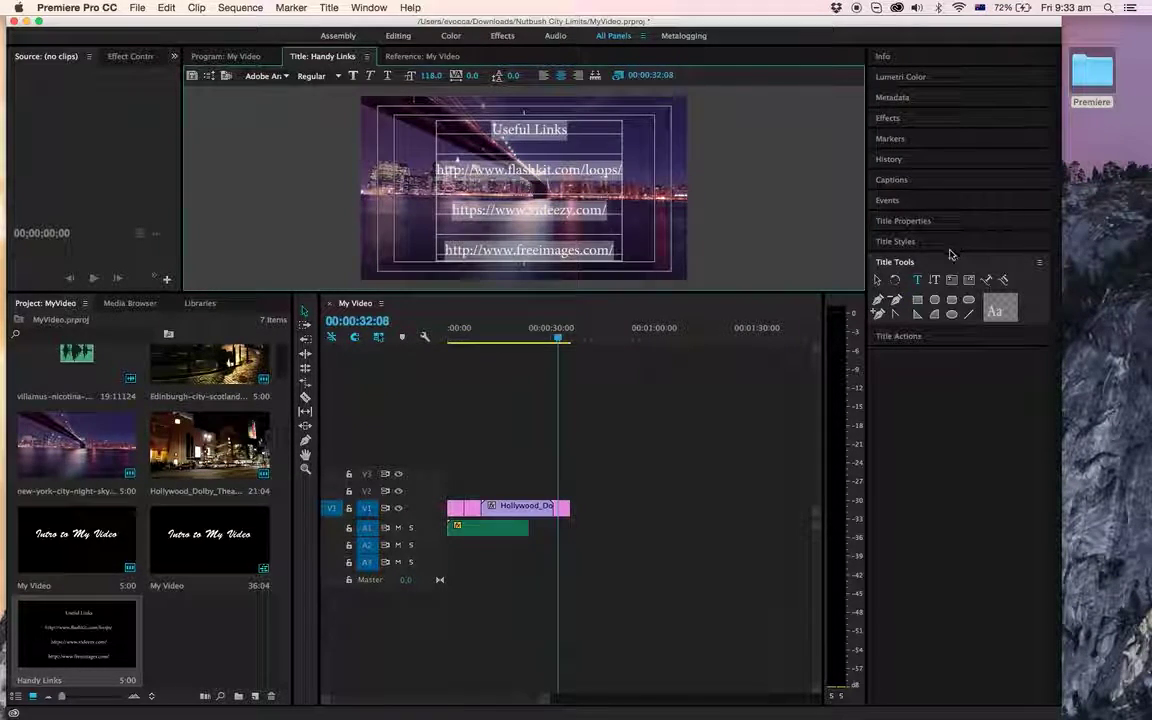
click(930, 338)
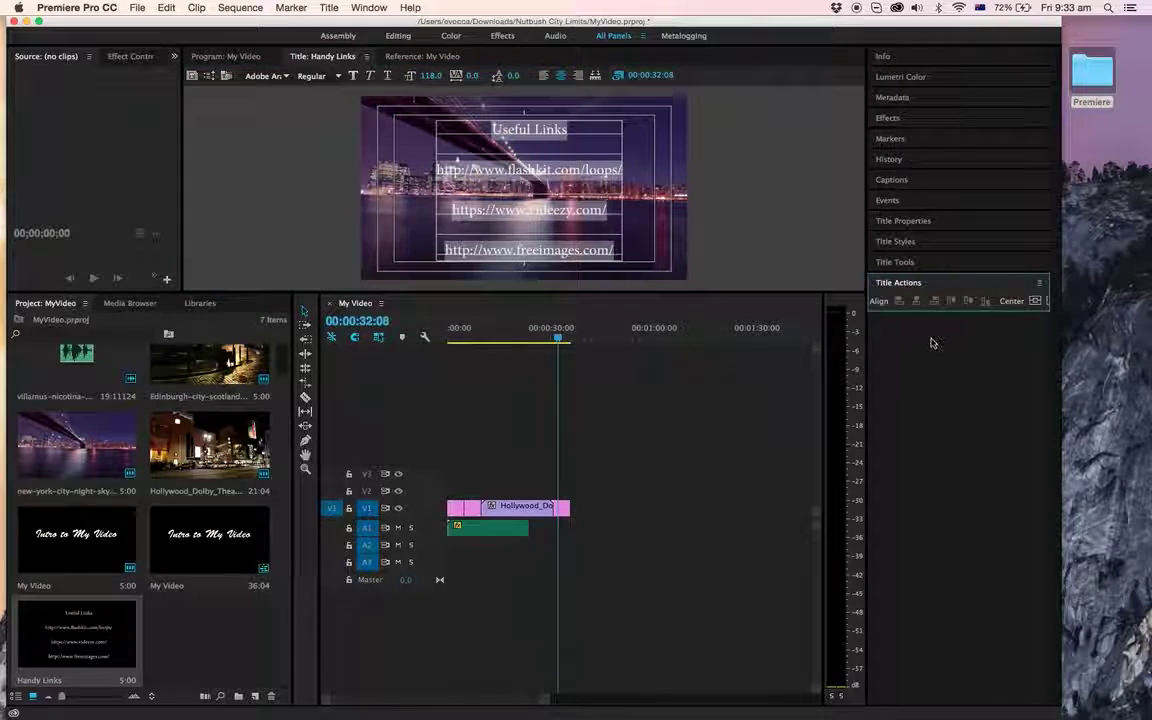
click(914, 245)
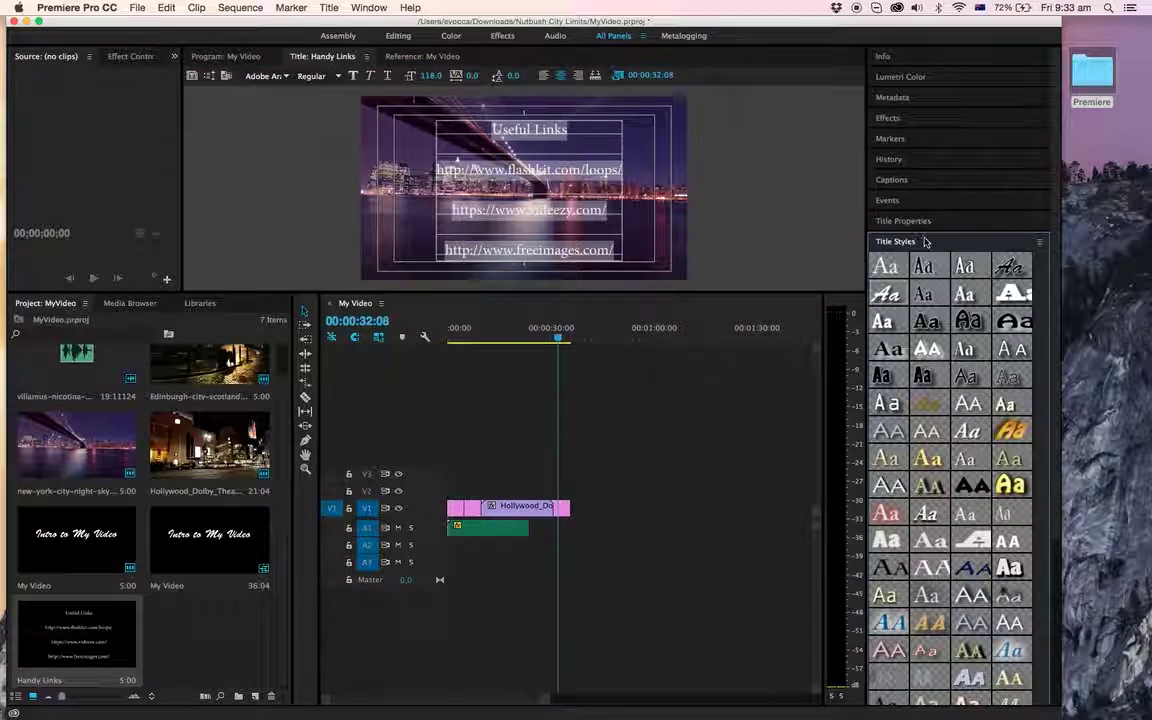
click(893, 322)
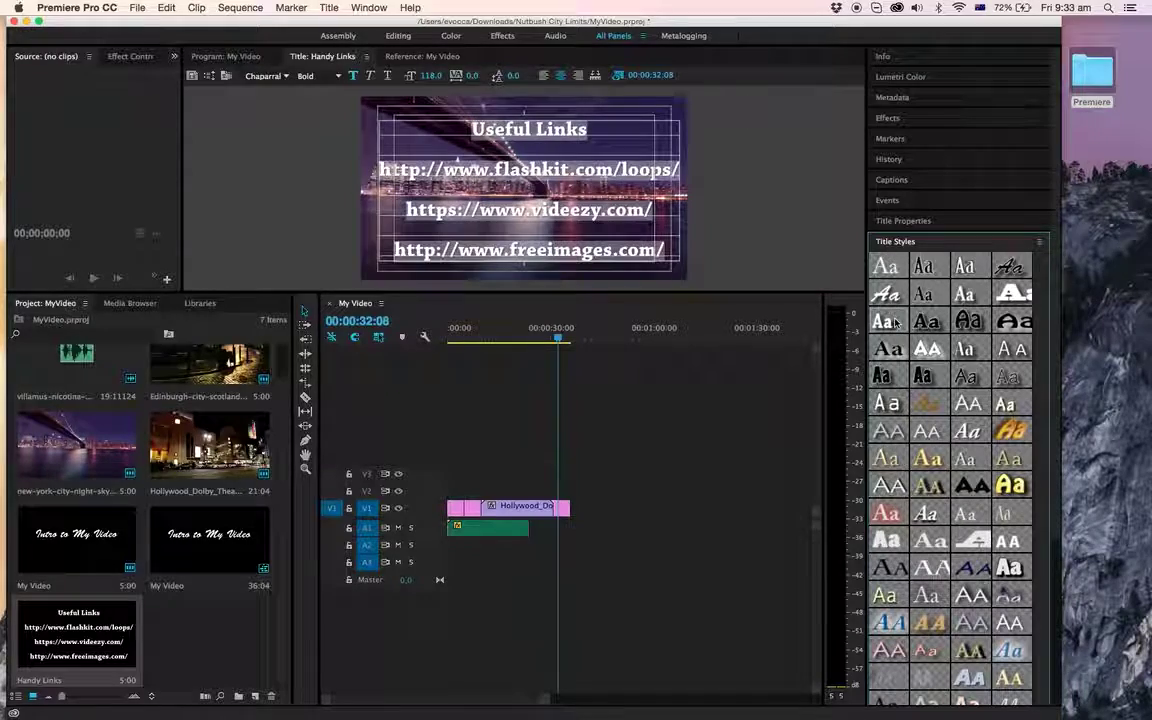
drag(428, 77, 404, 77)
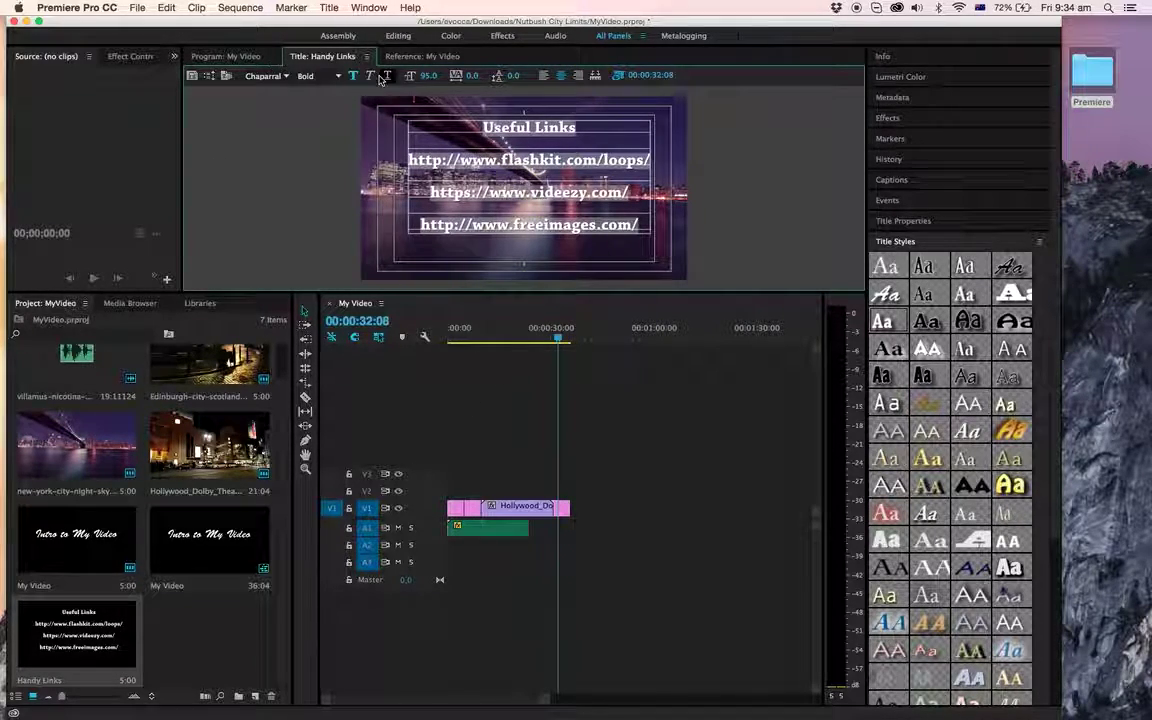
- Place the Handy Links title on V2 above the closing New York image and preview it at 00:00:32:10
click(232, 57)
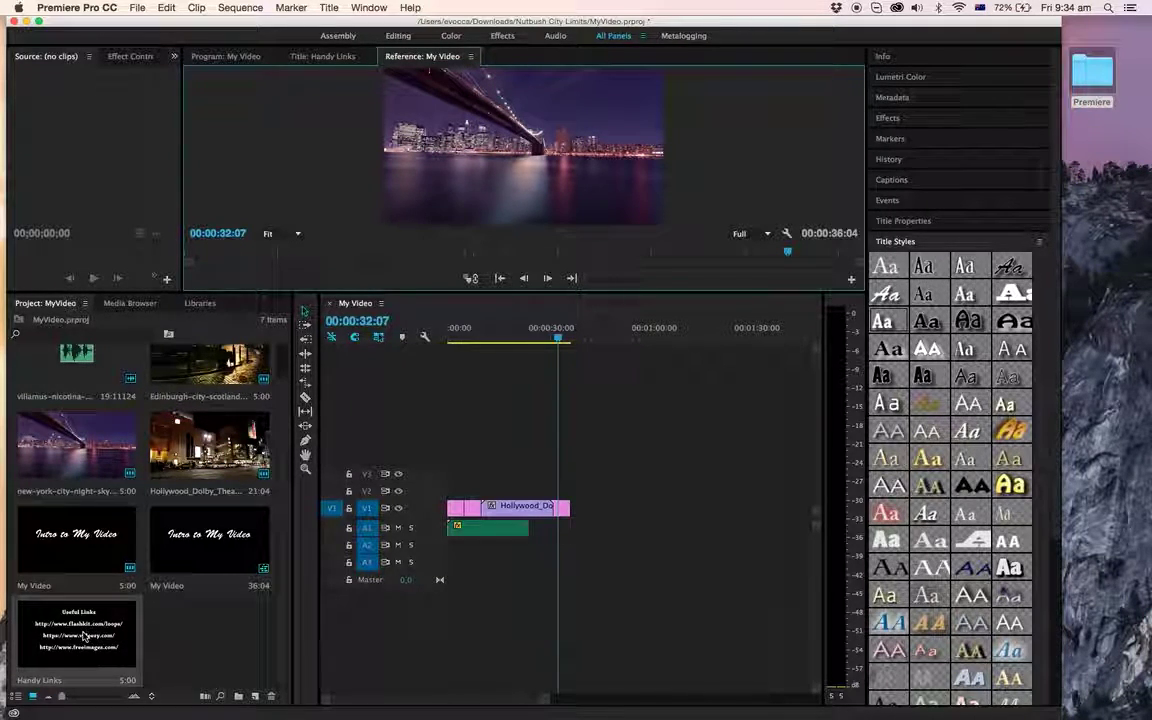
drag(83, 638, 560, 495)
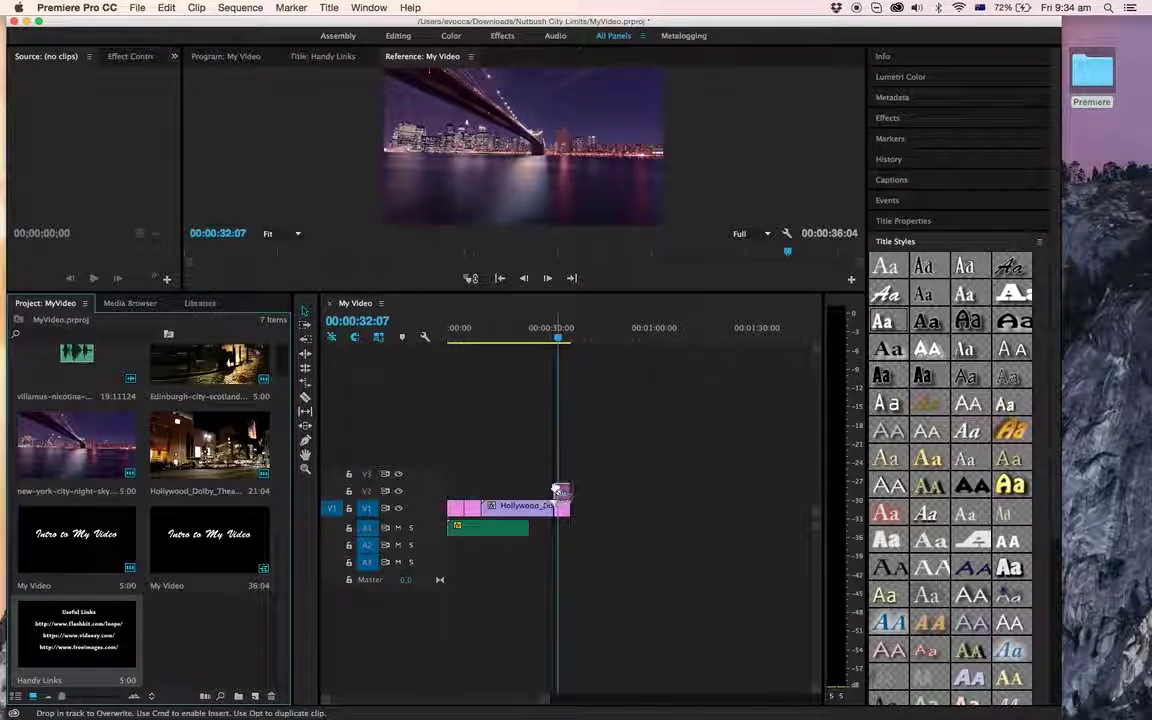
mouse_move(548, 337)
mouse_down()
mouse_move(523, 344)
mouse_move(557, 340)
mouse_up()
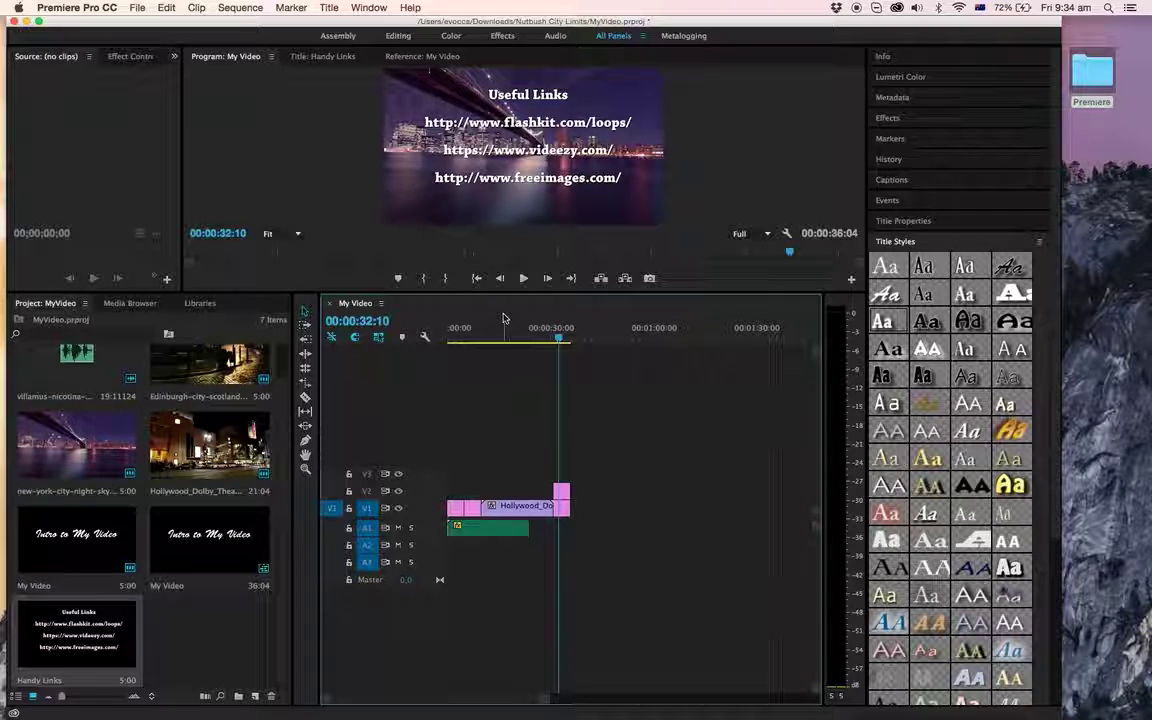
click(1040, 242)
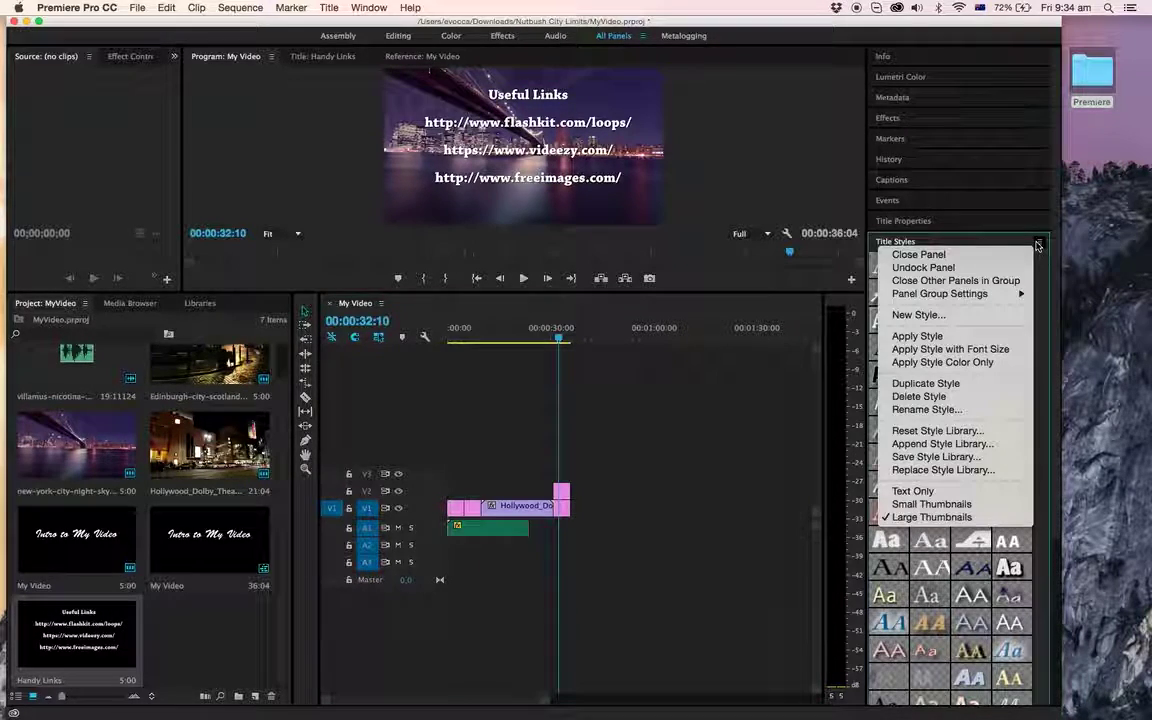
key(Escape)
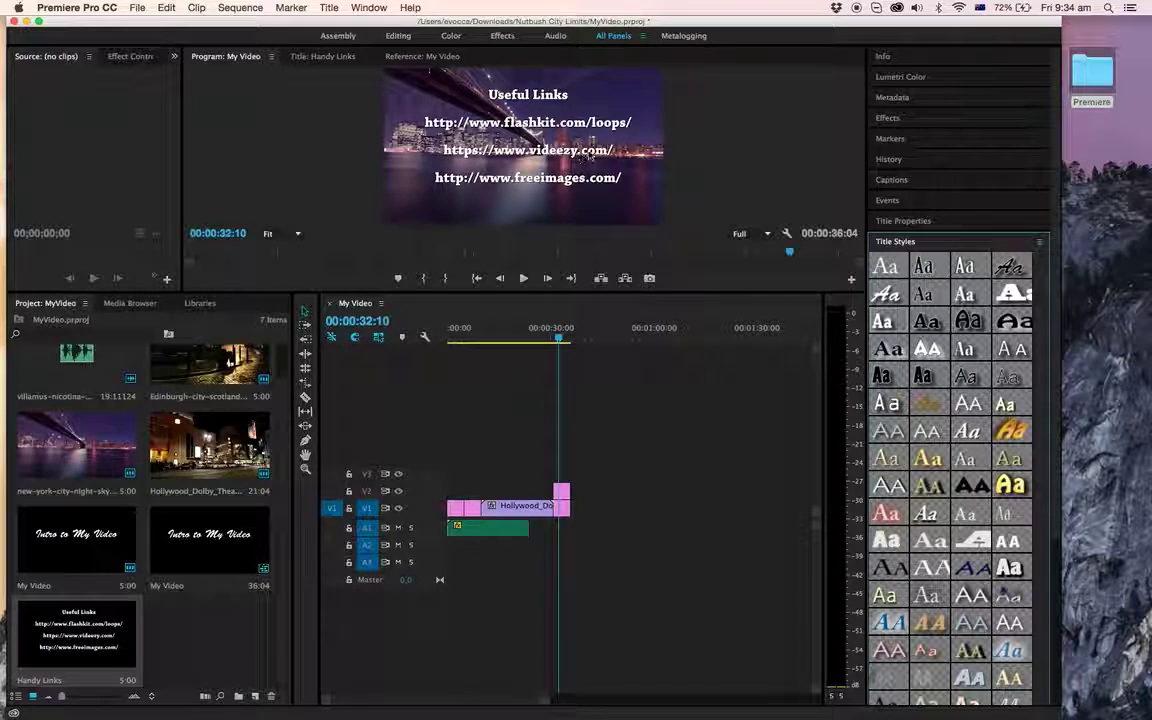
click(957, 221)
- Reopen the Handy Links title and draw a rectangle about 1986 by 827 over the three links, reaching past the frame's lower edge
click(920, 264)
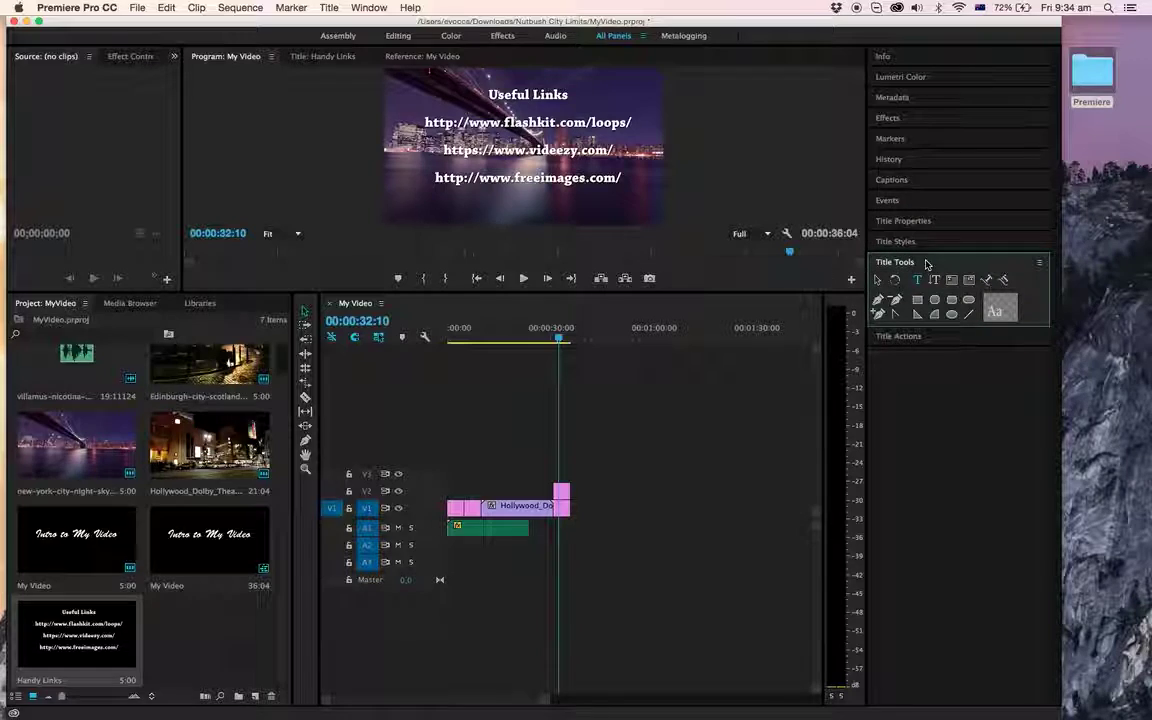
double_click(93, 648)
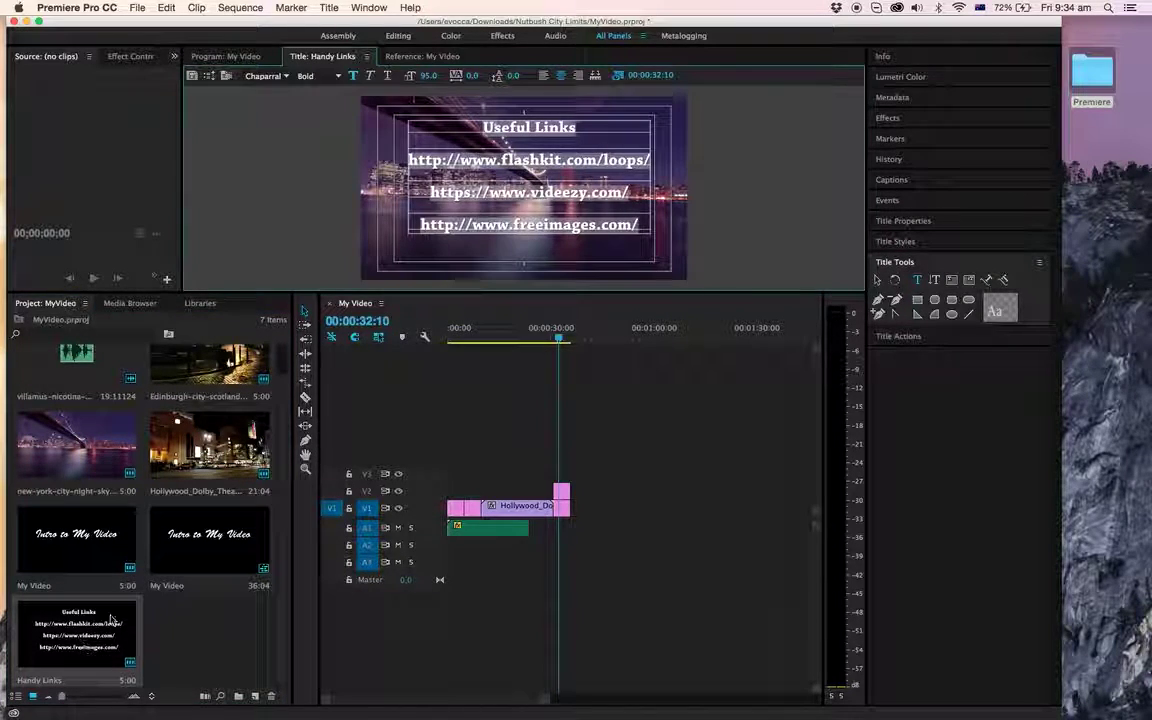
click(918, 301)
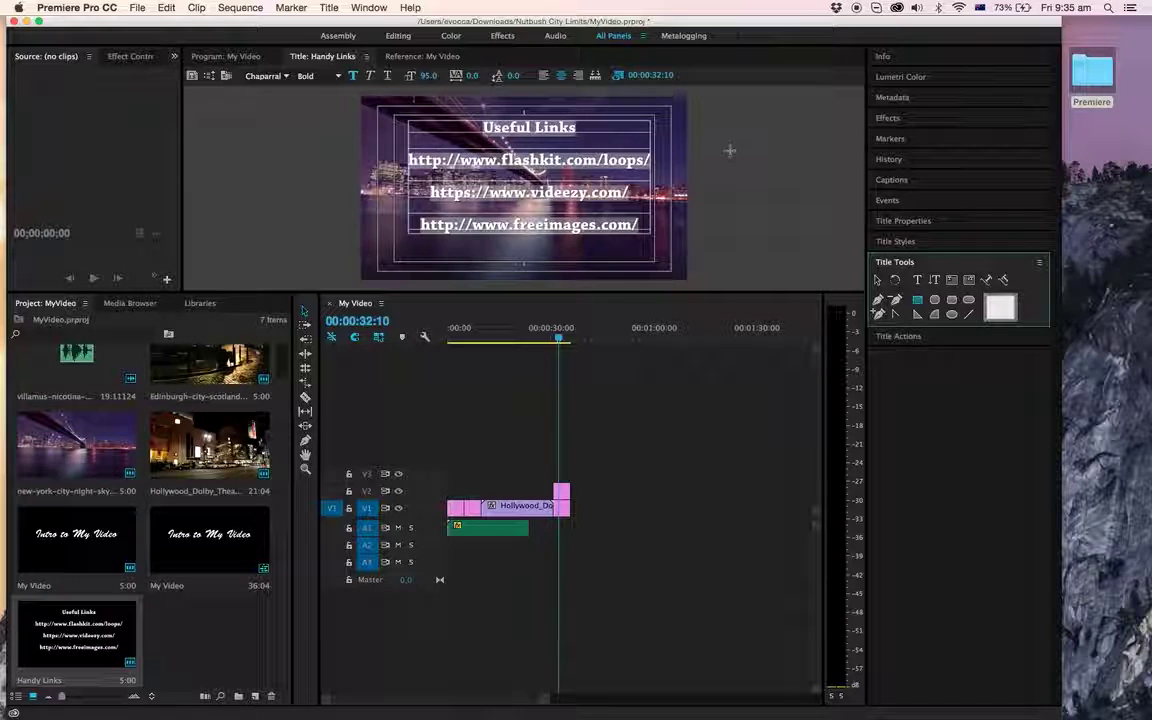
mouse_move(357, 143)
mouse_down()
mouse_move(453, 198)
mouse_move(688, 265)
mouse_move(693, 284)
mouse_up()
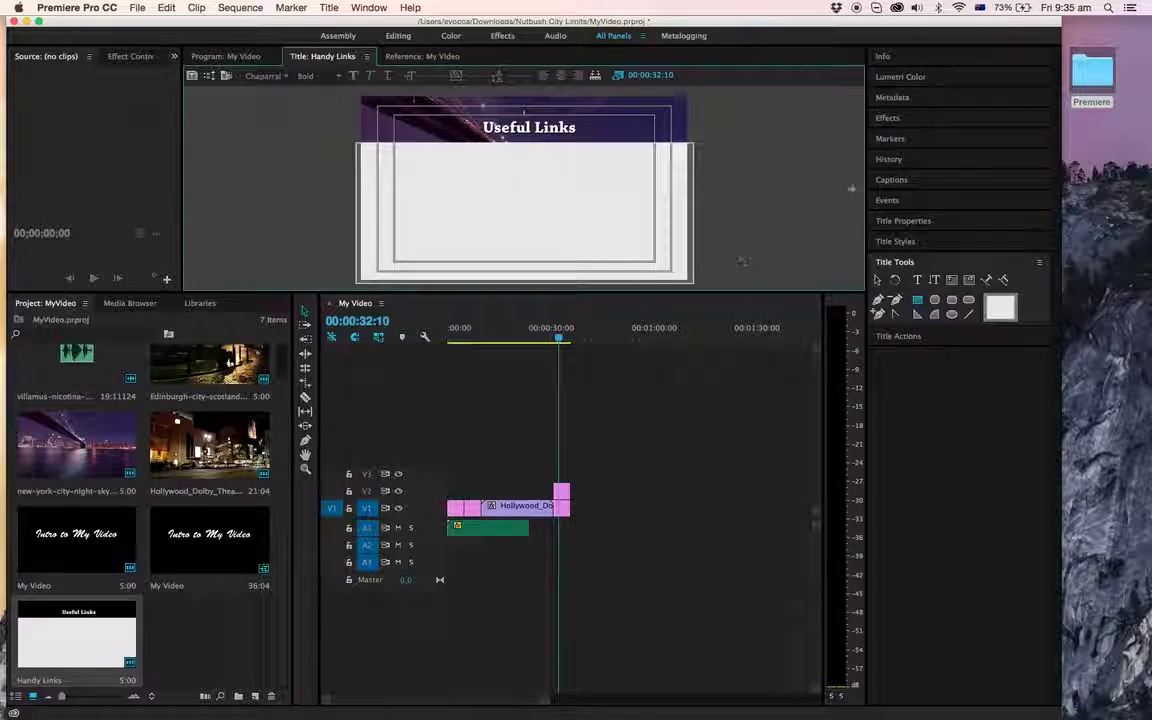
- Set the rectangle's opacity to 24% and change its solid fill to a near-black color
click(905, 221)
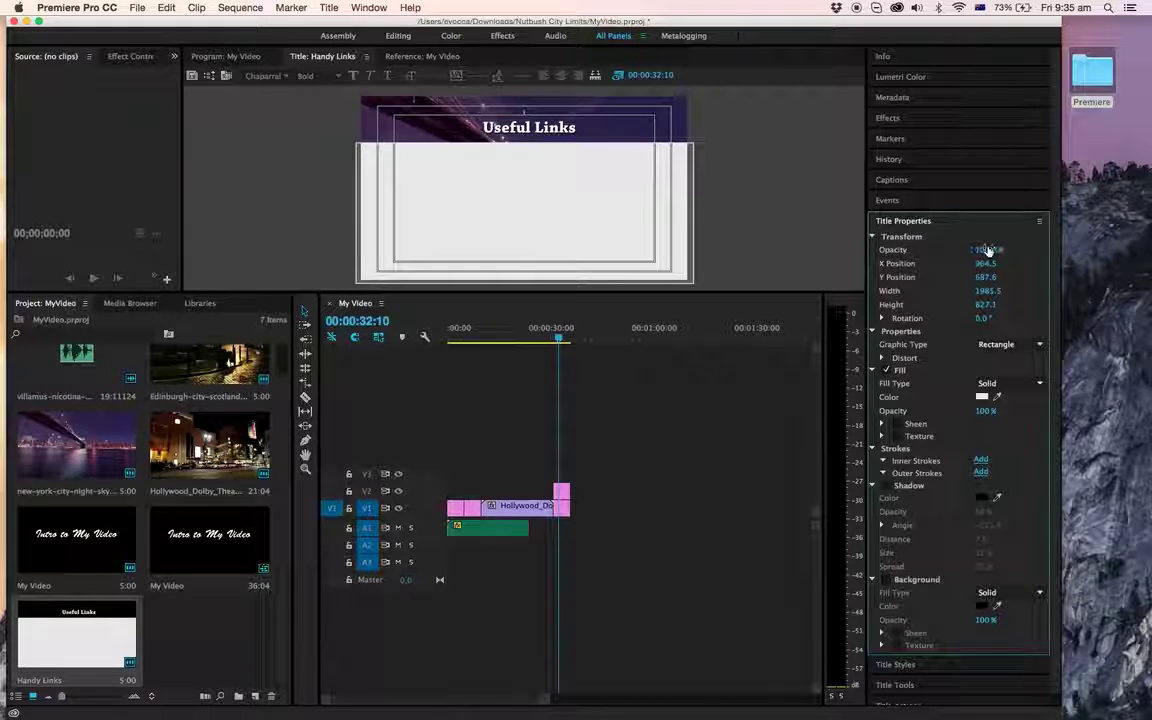
drag(988, 251, 912, 251)
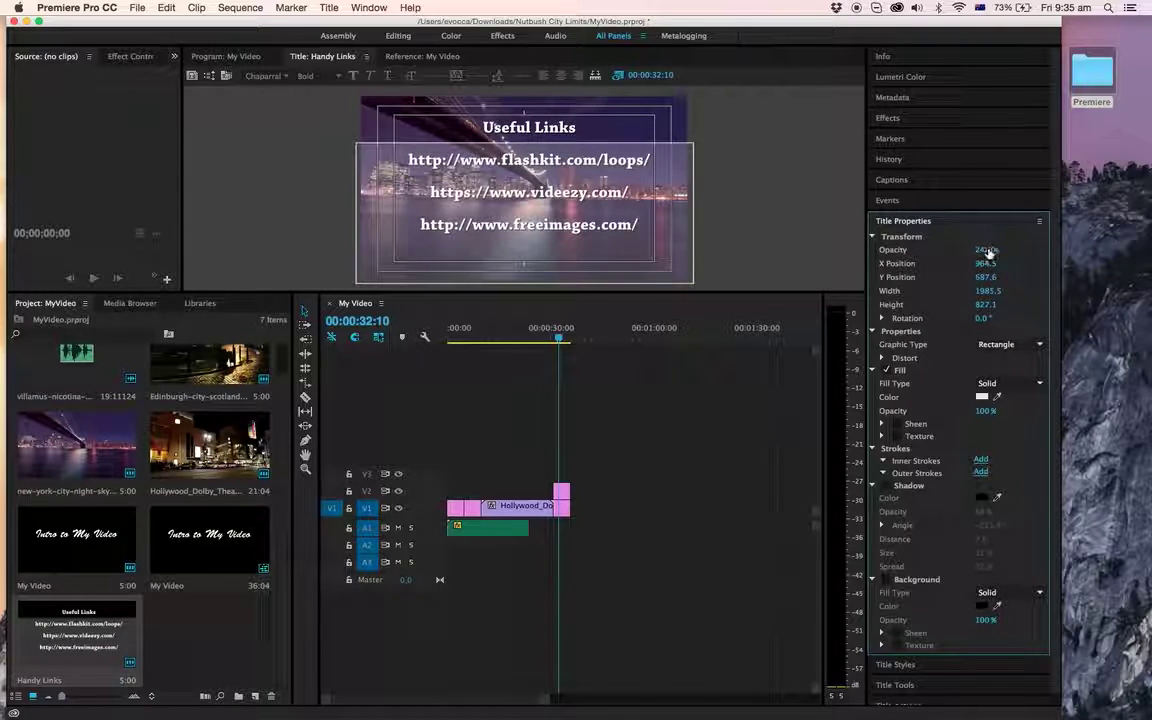
click(982, 398)
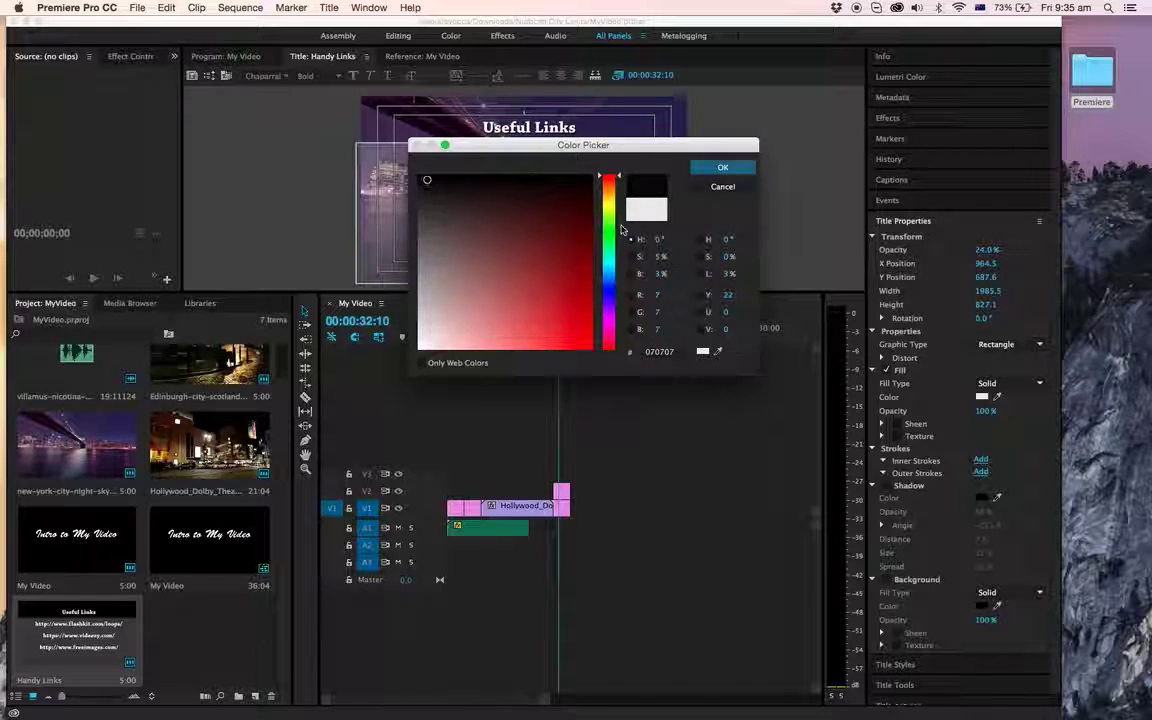
drag(609, 218, 609, 305)
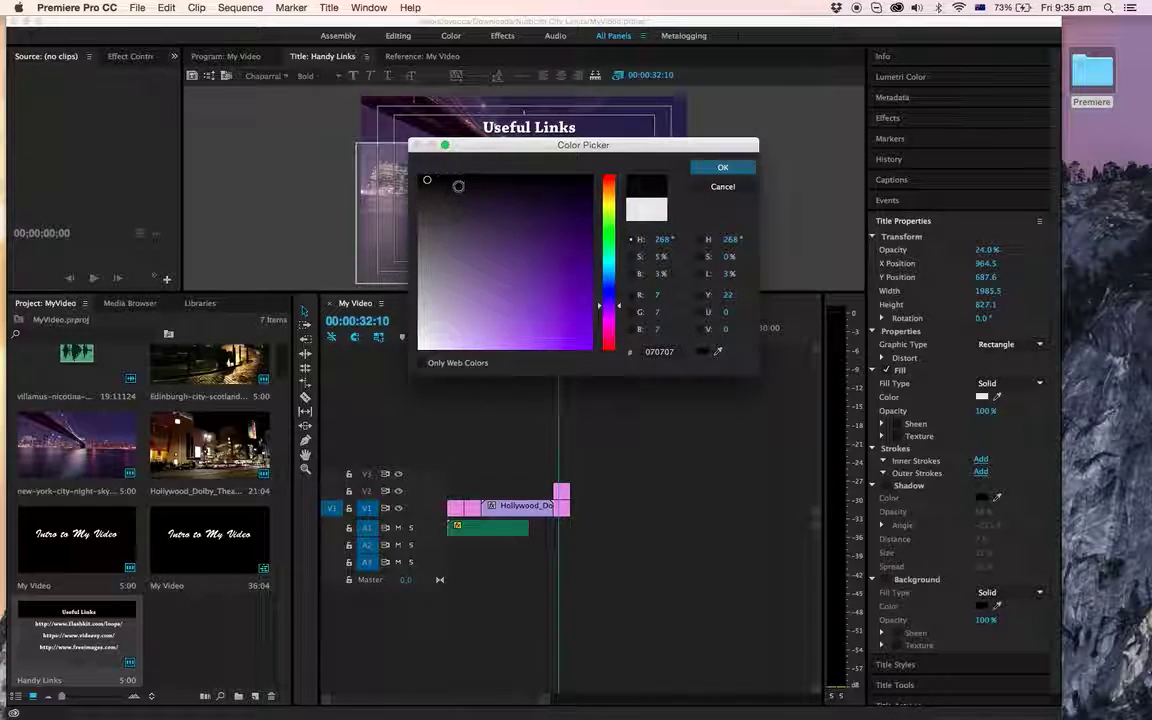
click(722, 167)
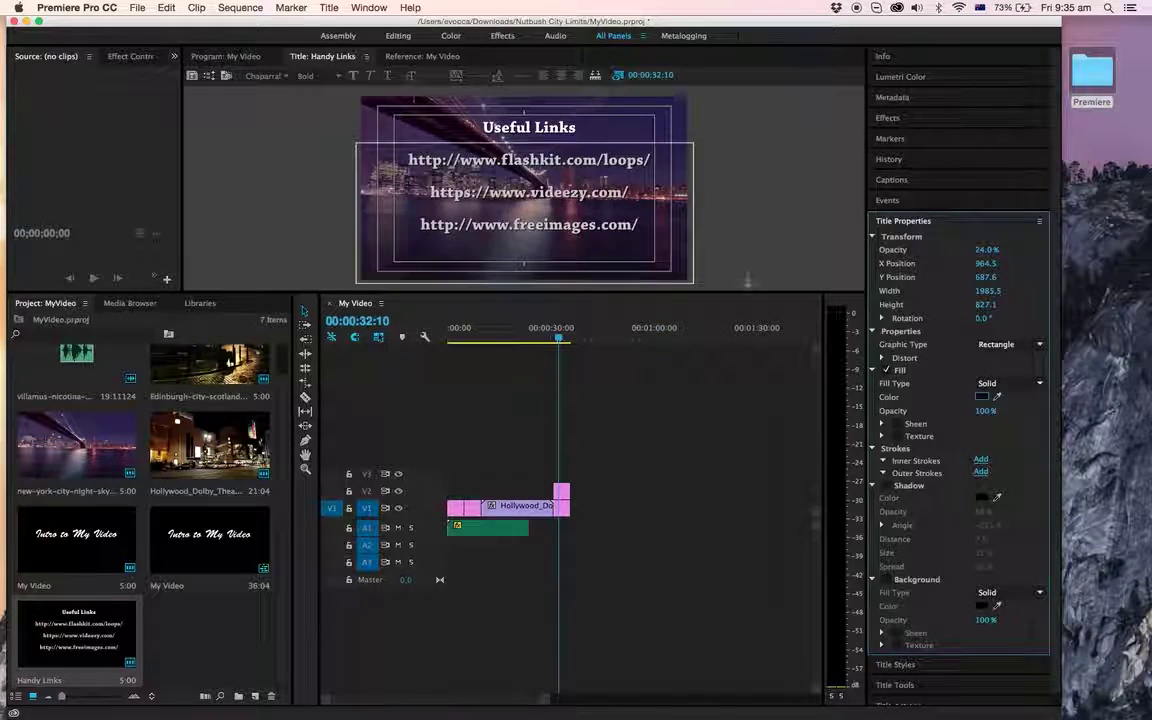
- Send the dark rectangle backward behind the links text and set its opacity to 65%
click(666, 181)
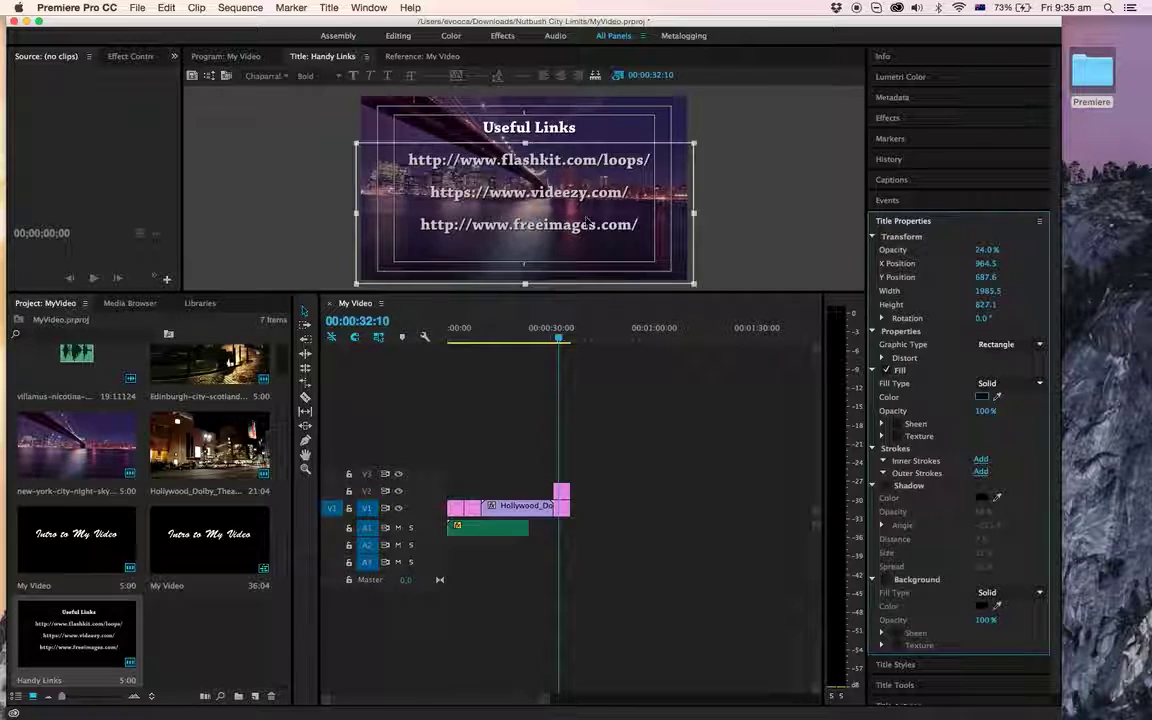
right_click(668, 242)
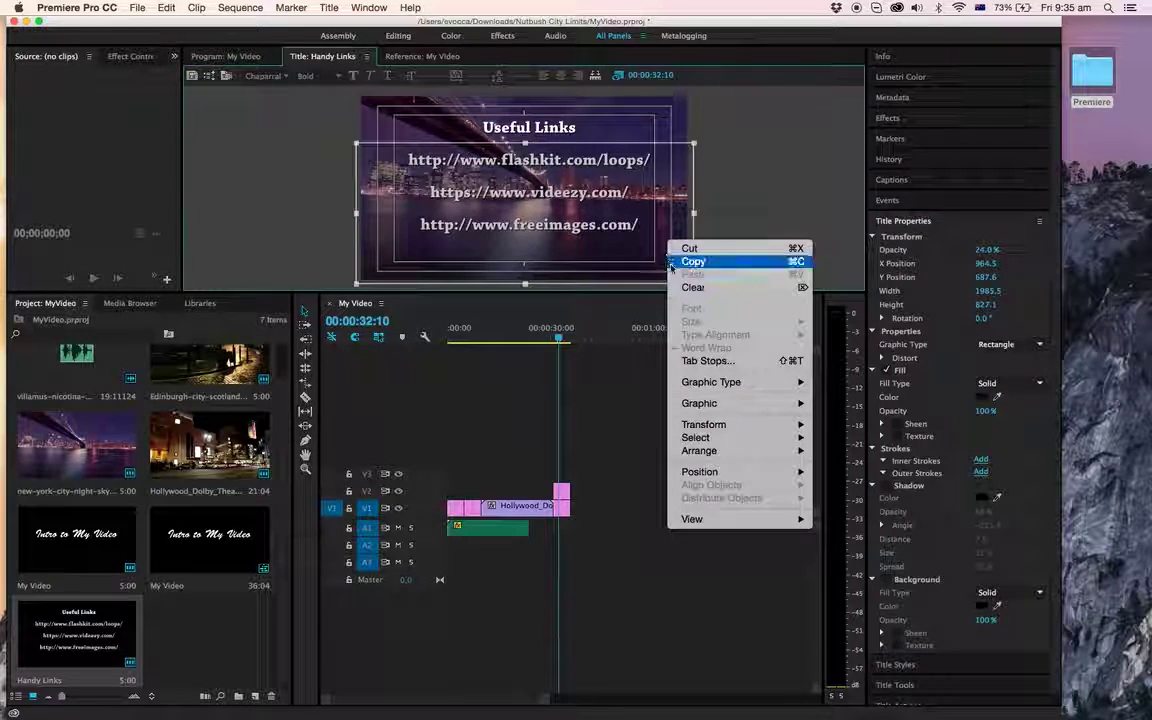
mouse_move(746, 451)
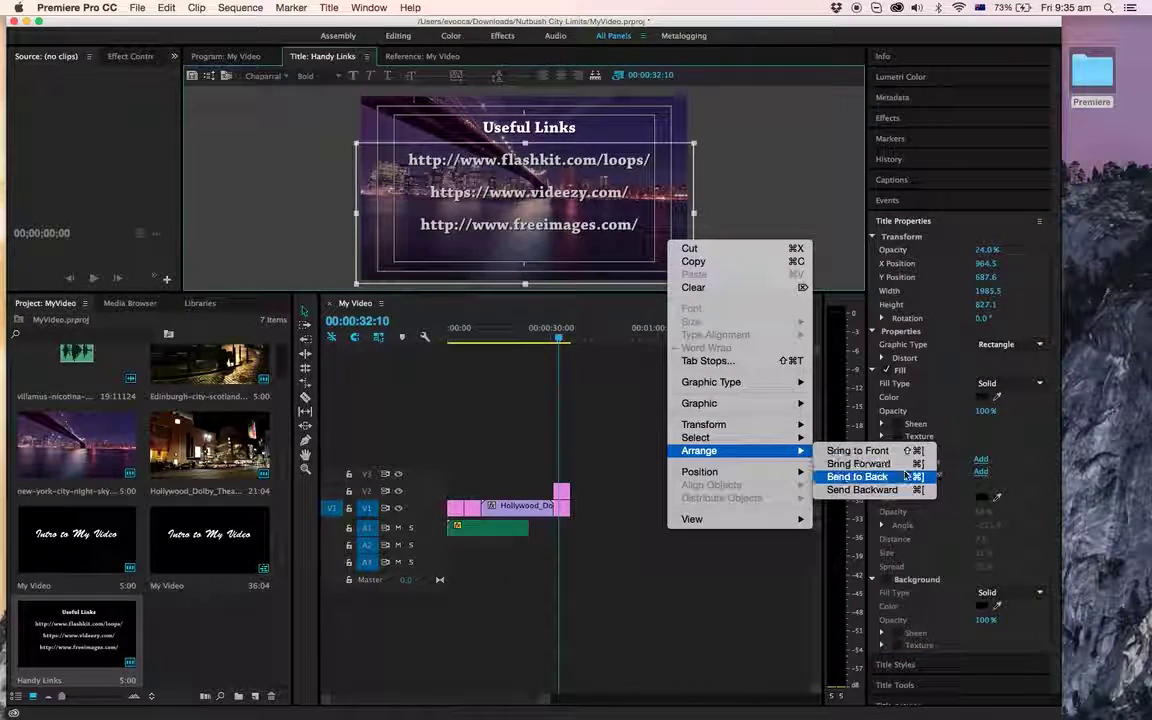
click(862, 490)
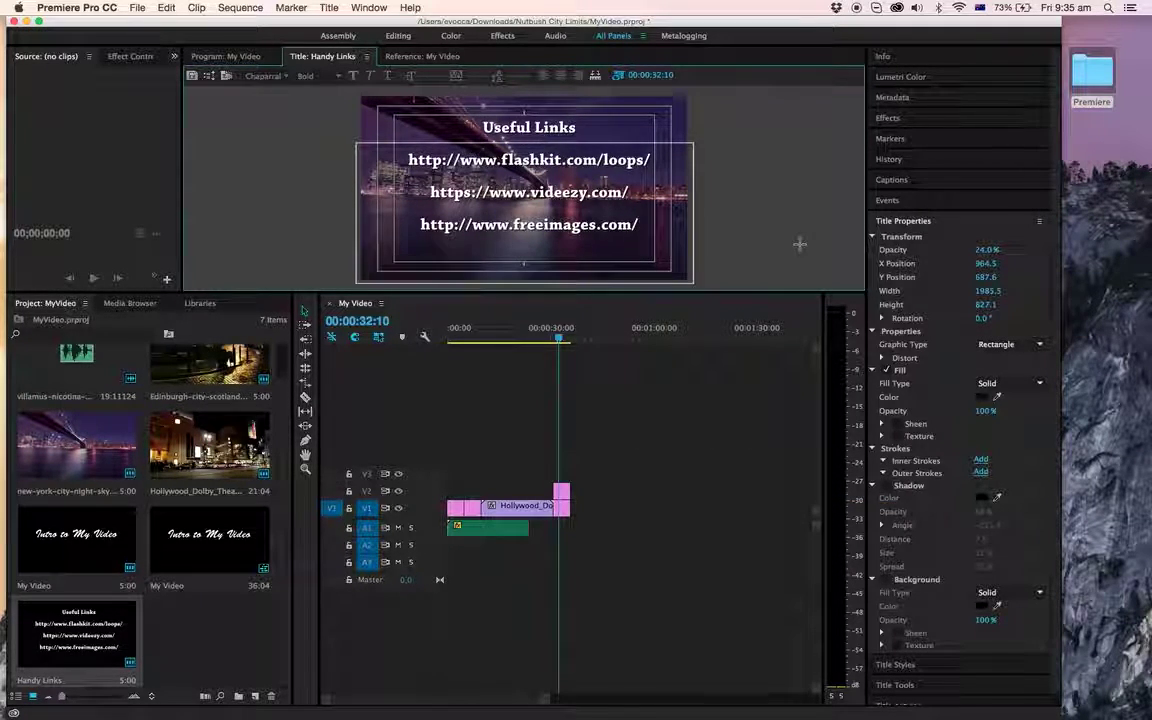
drag(981, 254, 1010, 254)
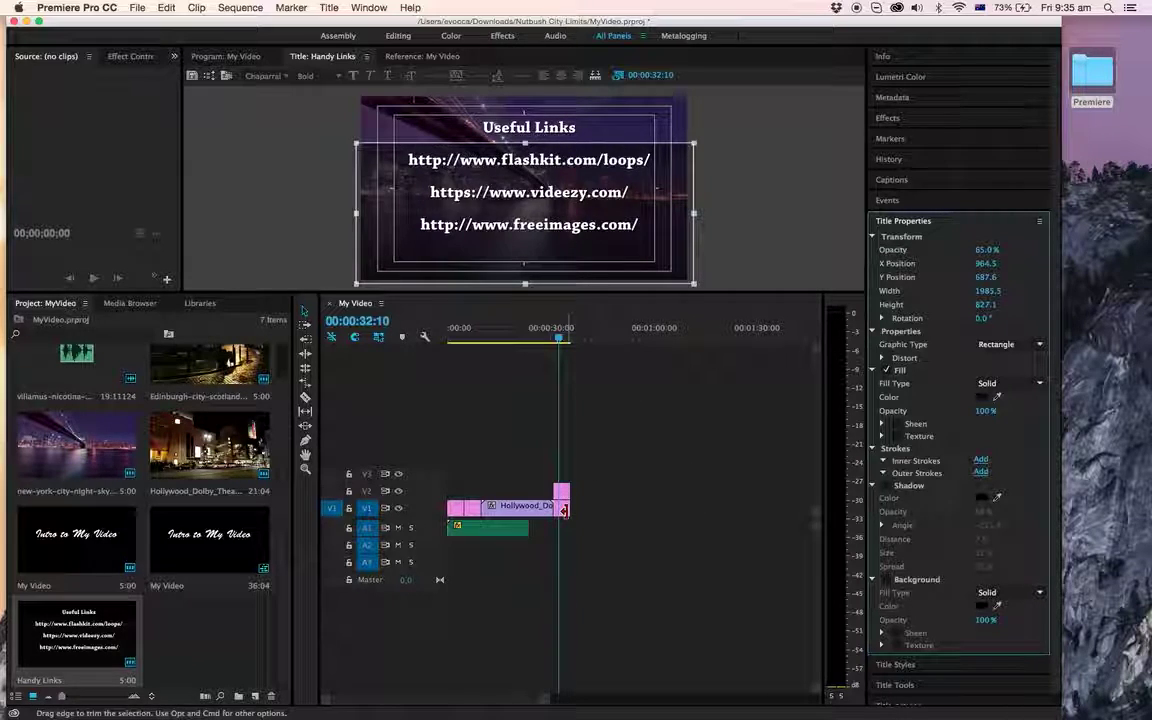
- Scrub through the Handy Links title over the New York image, and play the whole sequence from its start
drag(563, 509, 570, 509)
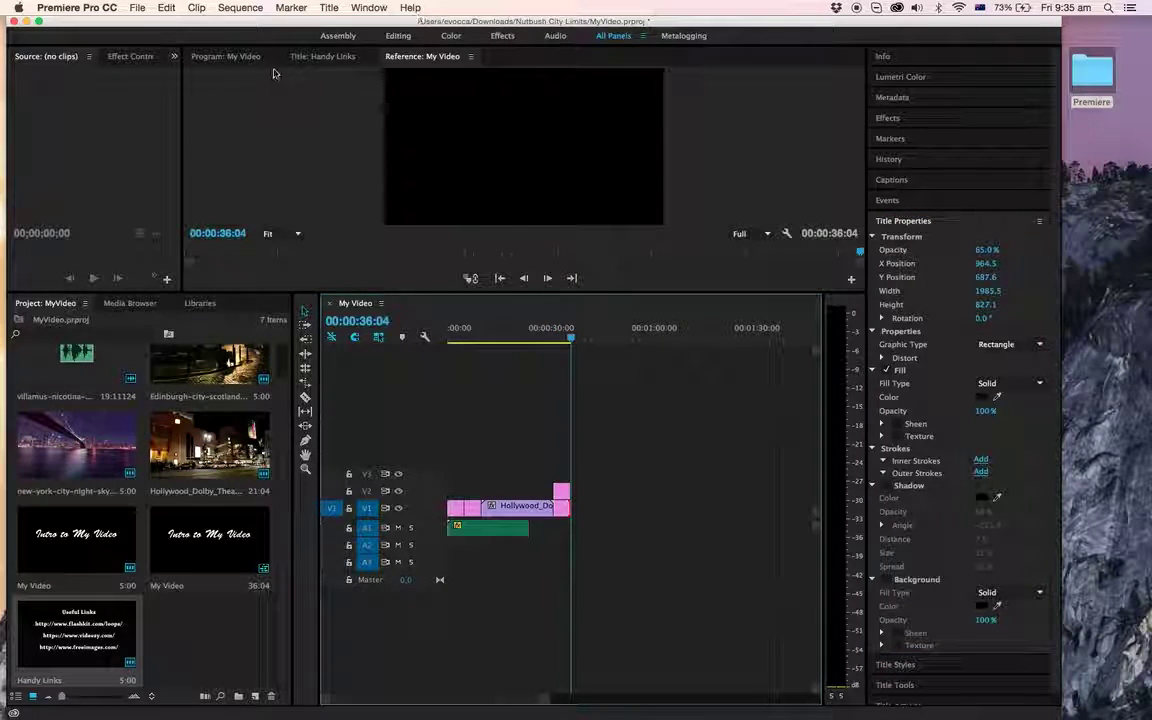
click(237, 57)
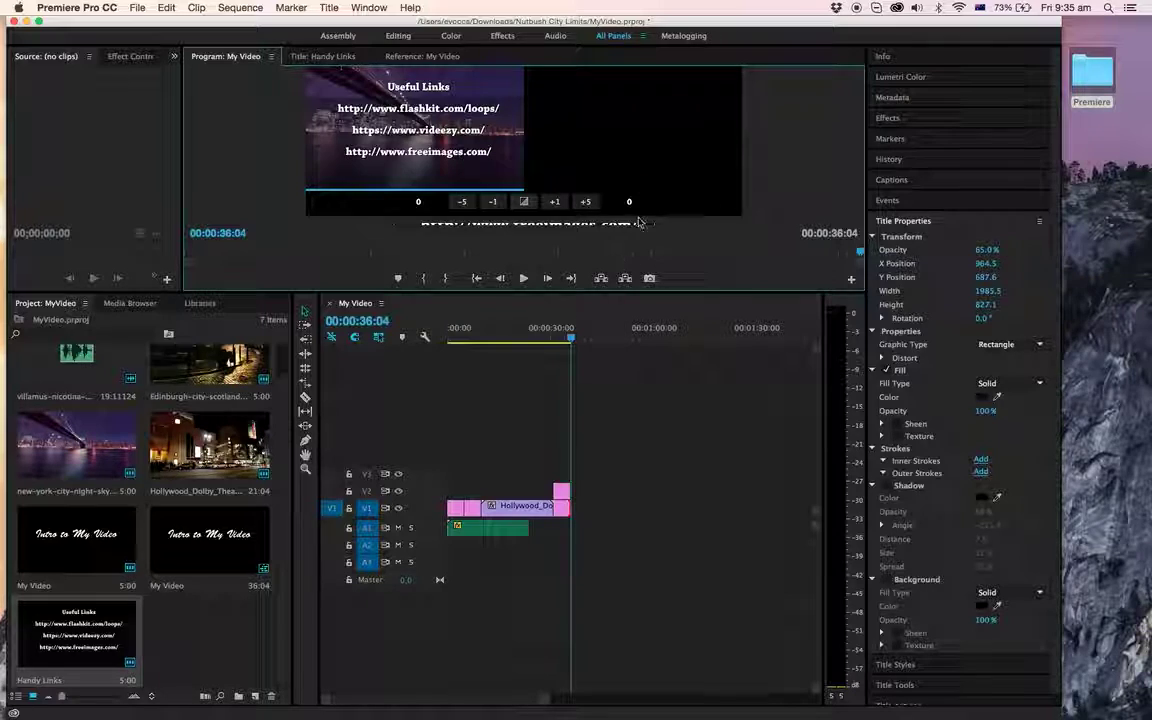
click(562, 389)
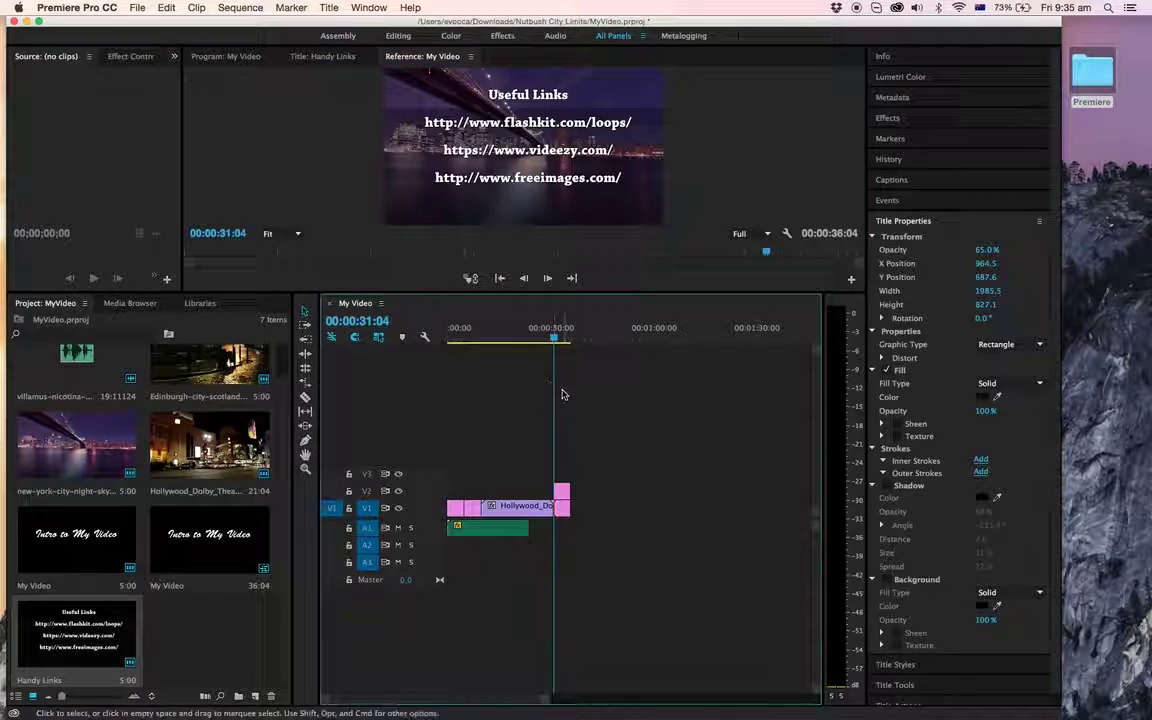
drag(556, 343, 566, 341)
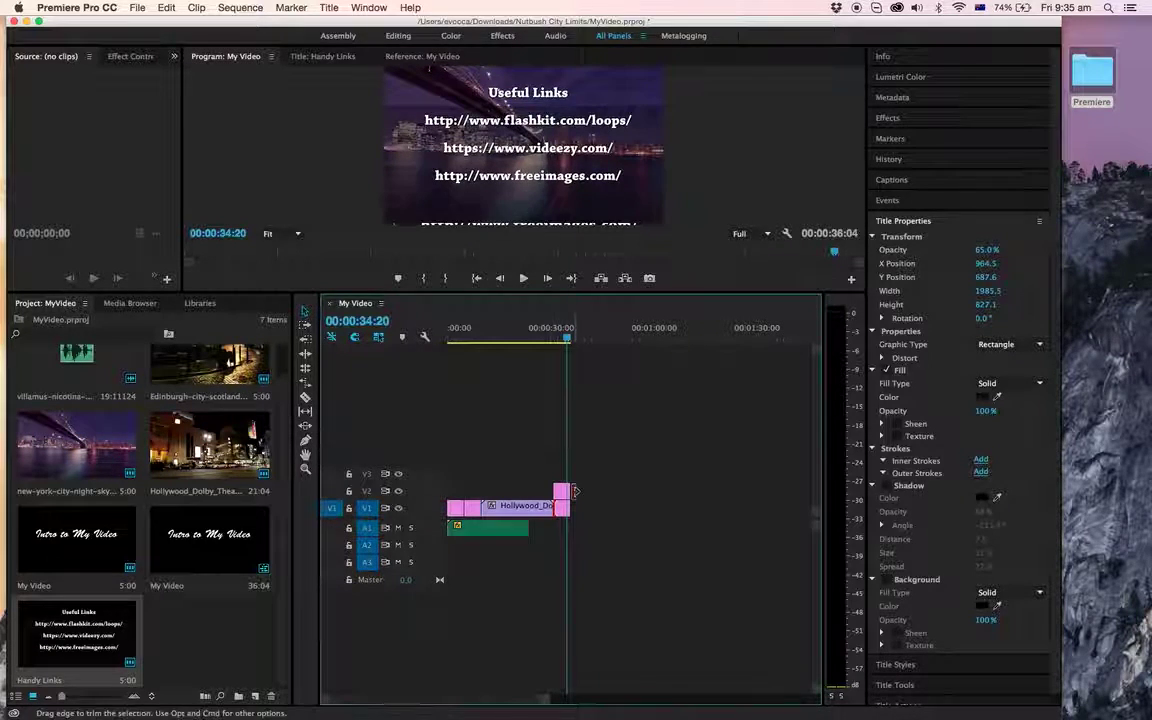
click(459, 336)
key(space)
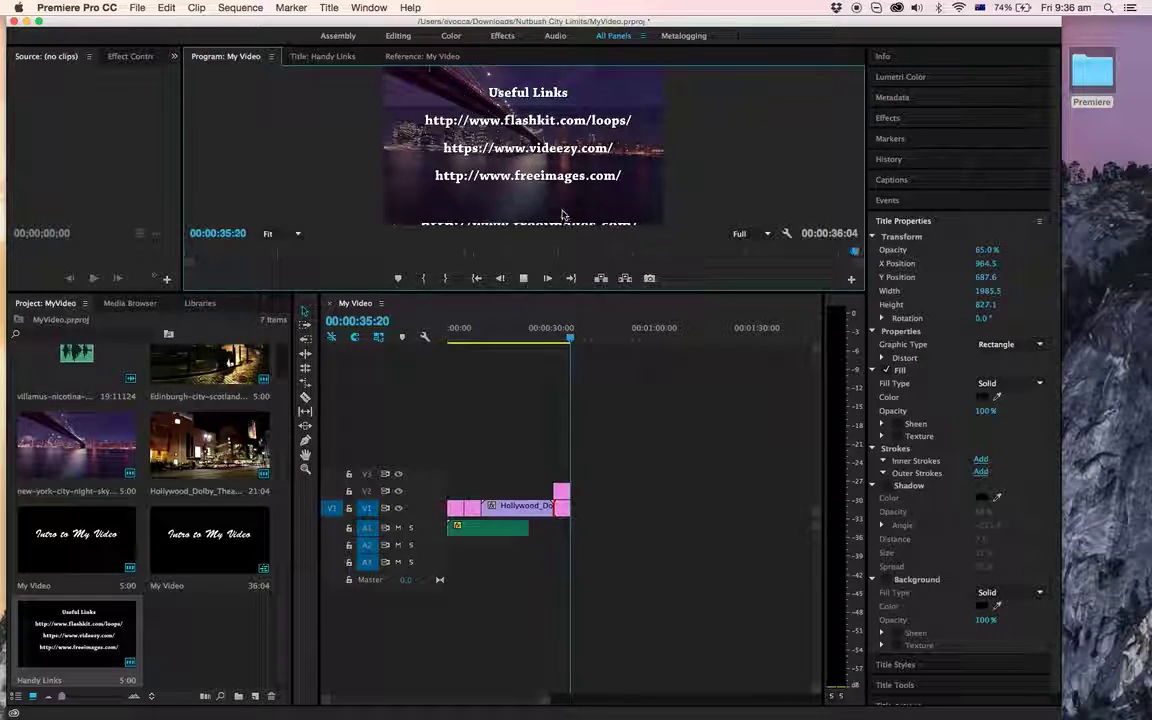
click(422, 56)
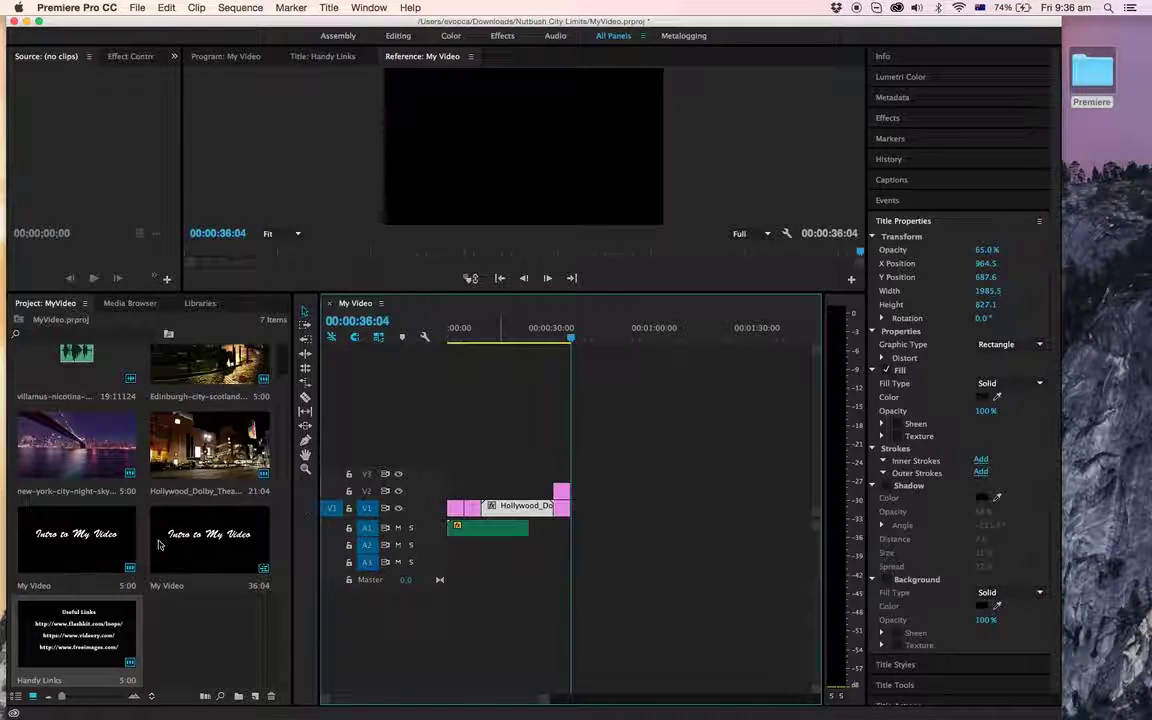
click(938, 687)
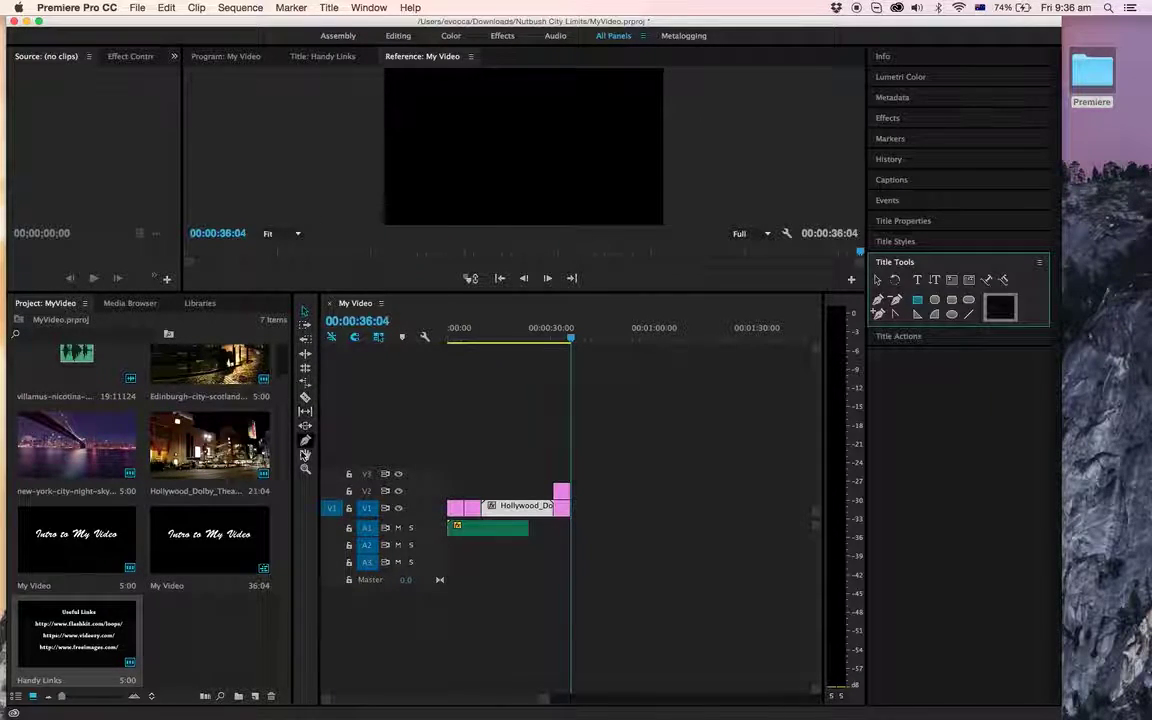
- Split the Hollywood clip on V1 at 00:00:15:20 with the Razor tool and scrub through its second part
click(305, 398)
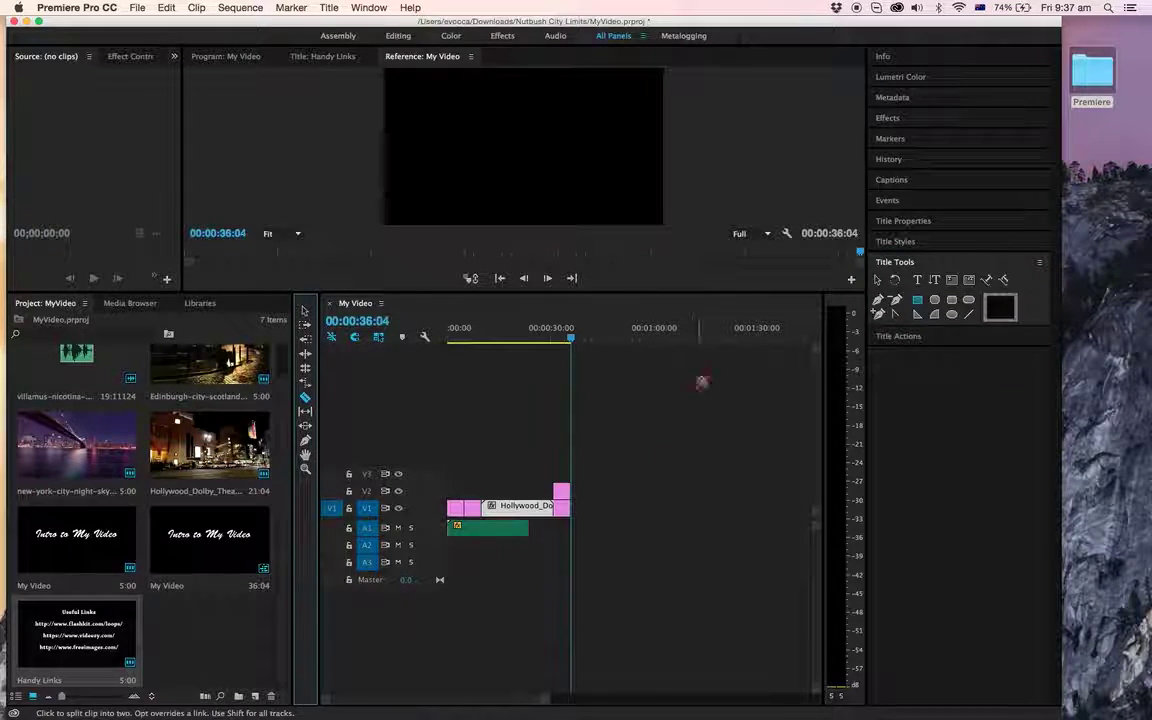
drag(571, 337, 502, 343)
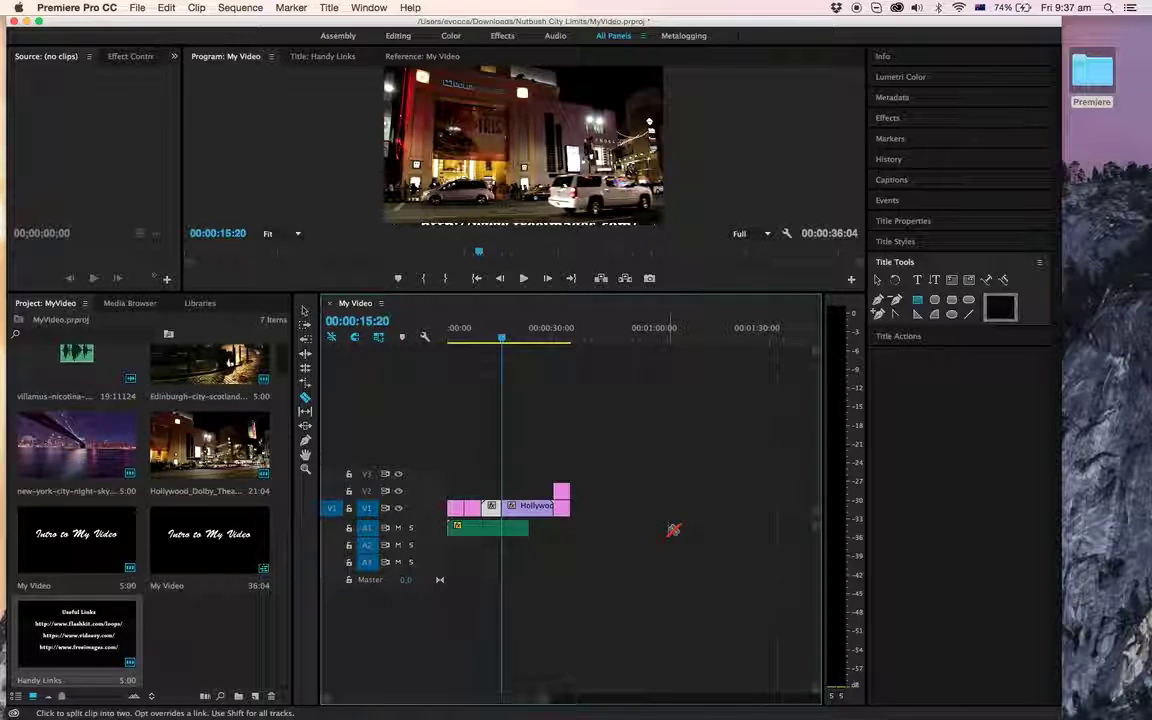
click(305, 310)
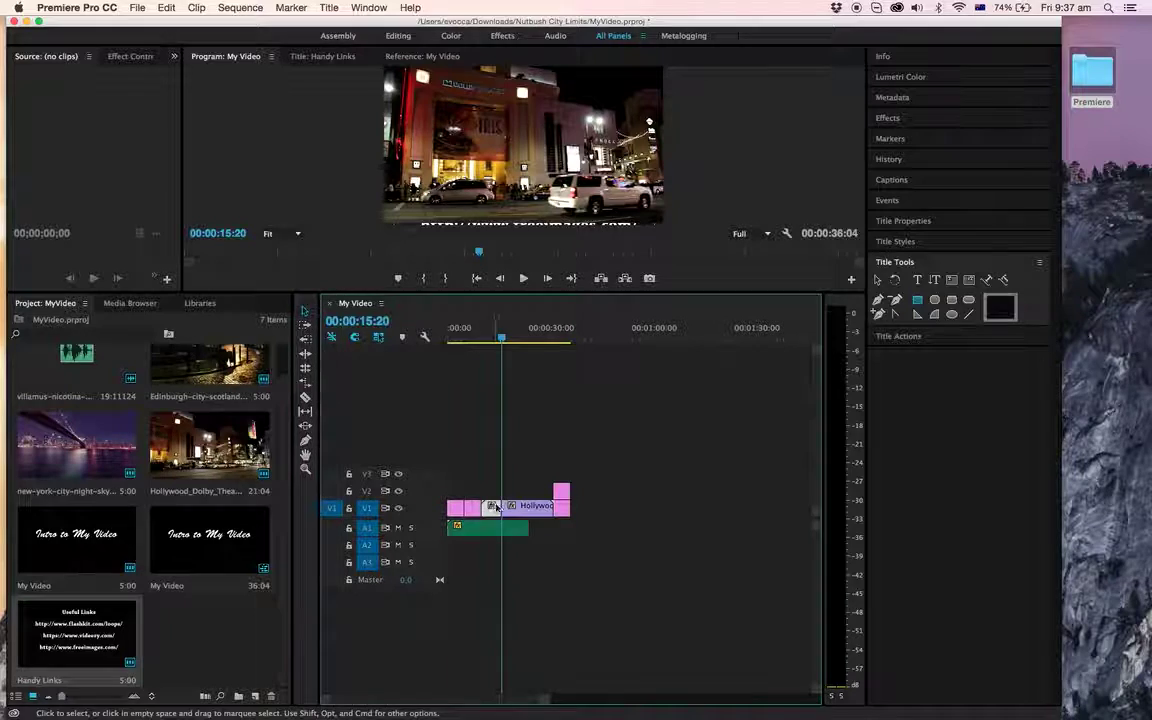
click(490, 509)
click(525, 512)
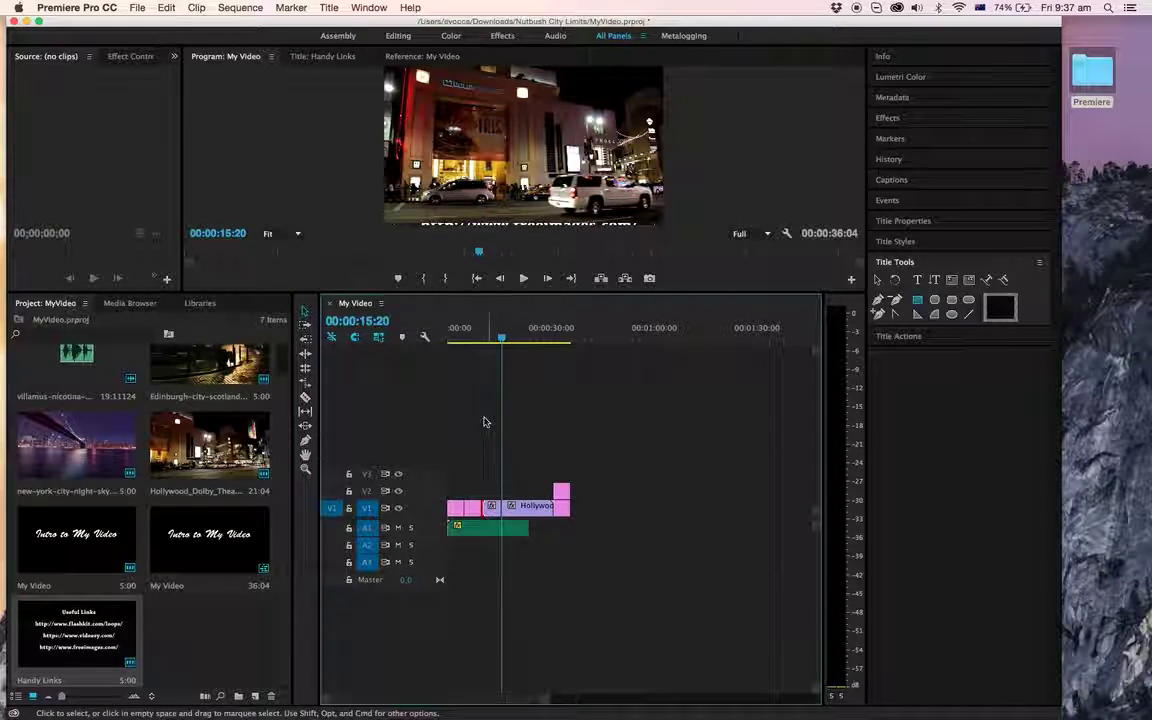
drag(510, 330, 532, 341)
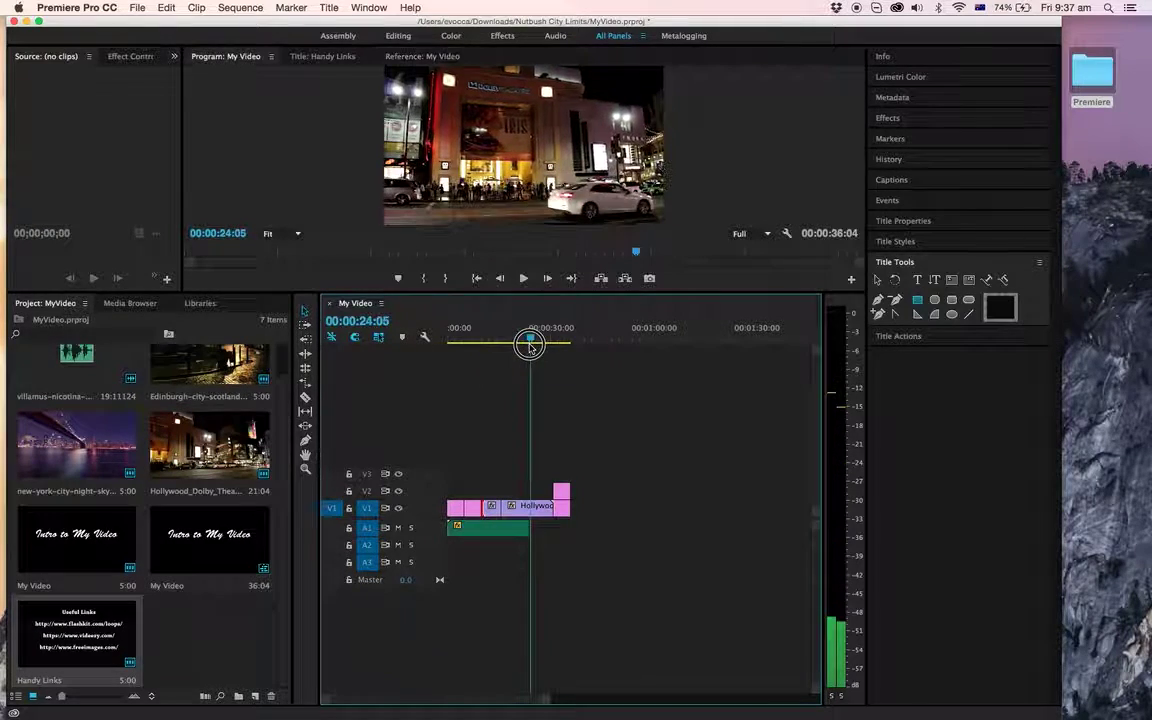
- Set the speed of the Hollywood clip's second part to 300%
click(495, 510)
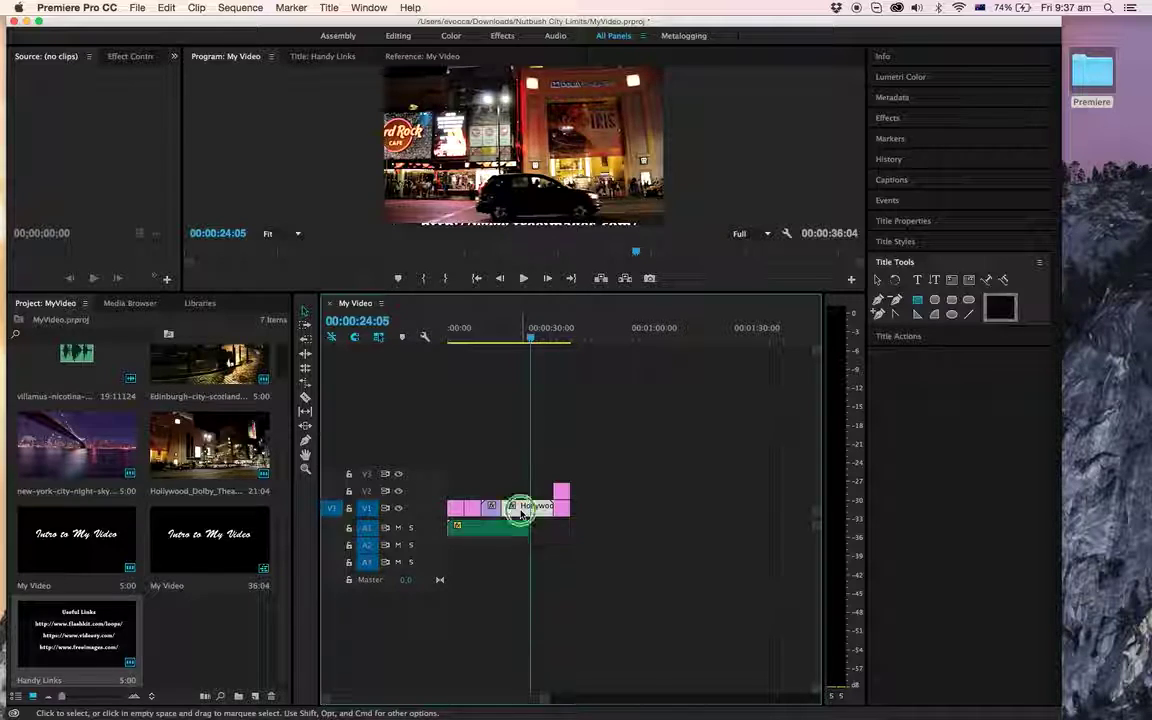
right_click(521, 514)
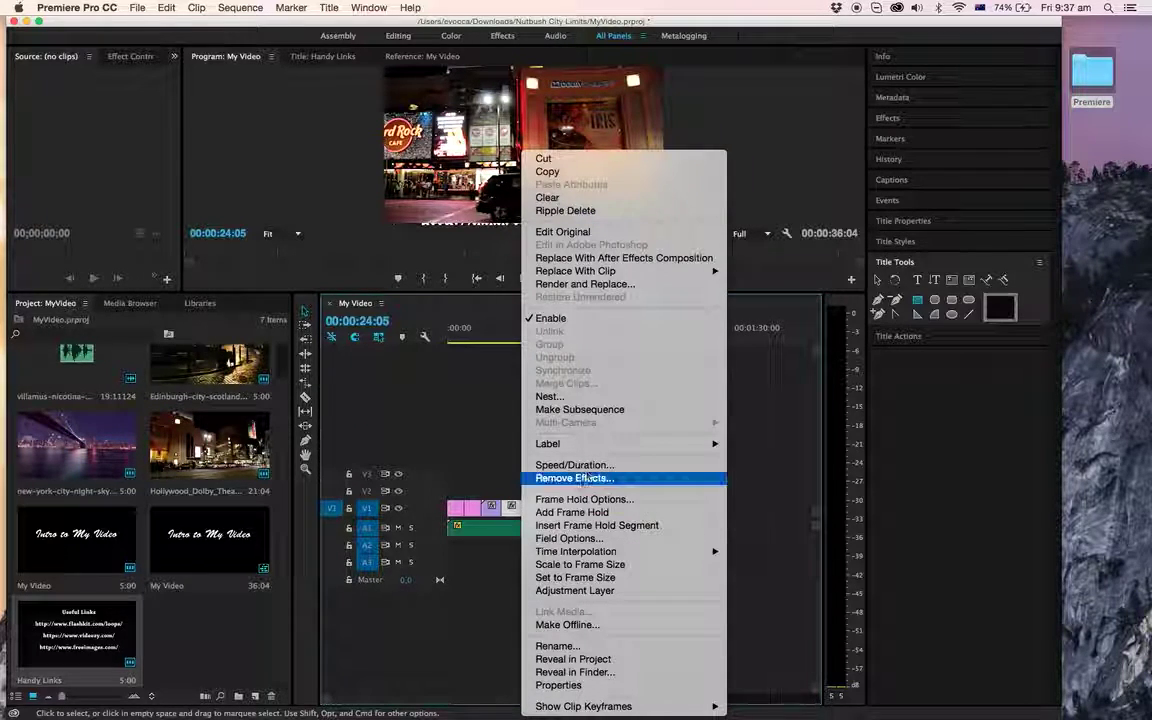
click(590, 466)
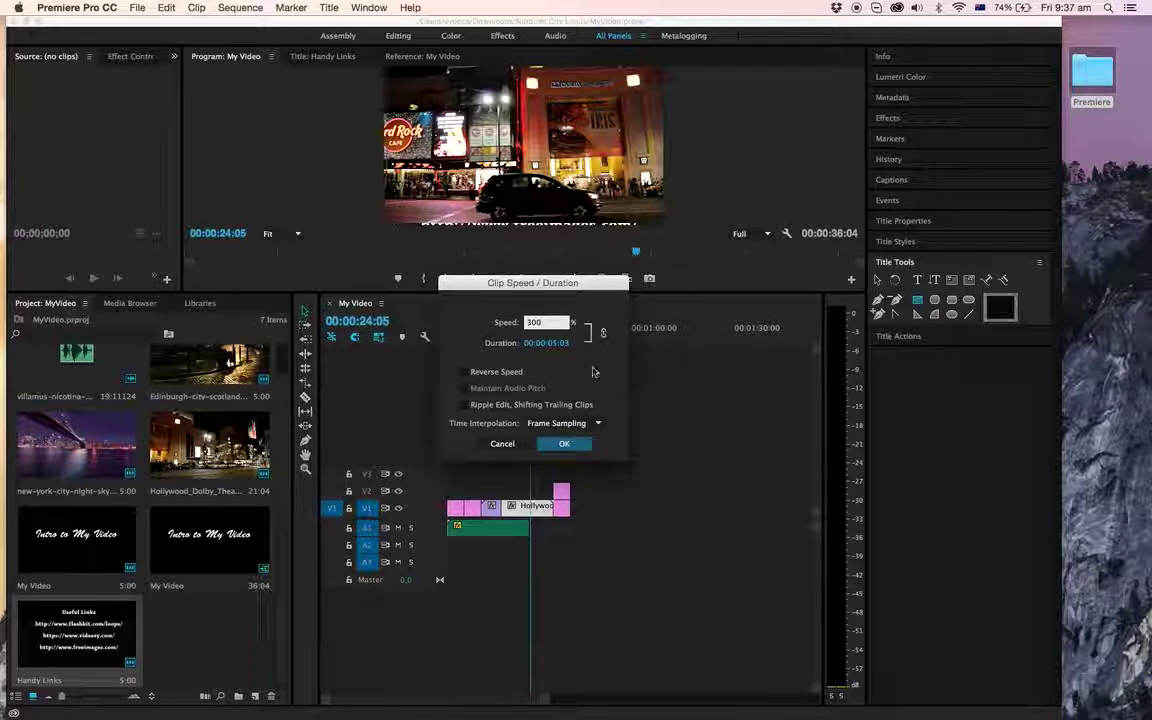
click(585, 447)
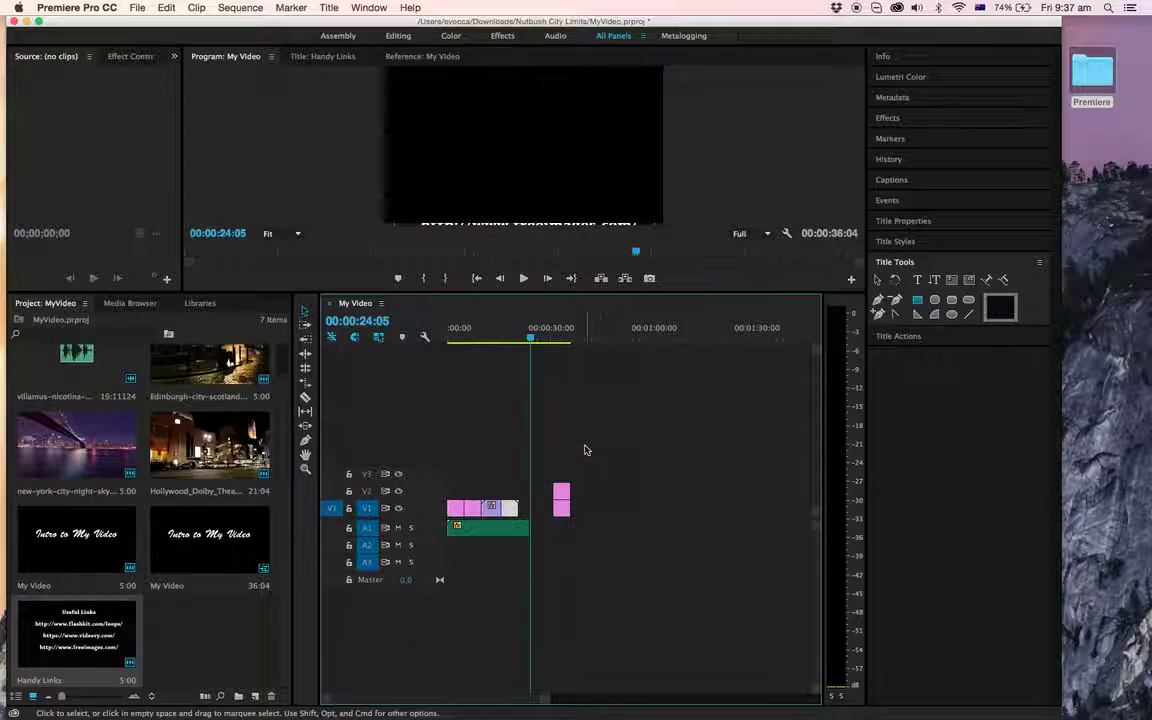
- Play the sequence from about 00:00:14:05 across the split into the sped-up Hollywood part
click(514, 340)
drag(492, 347, 499, 343)
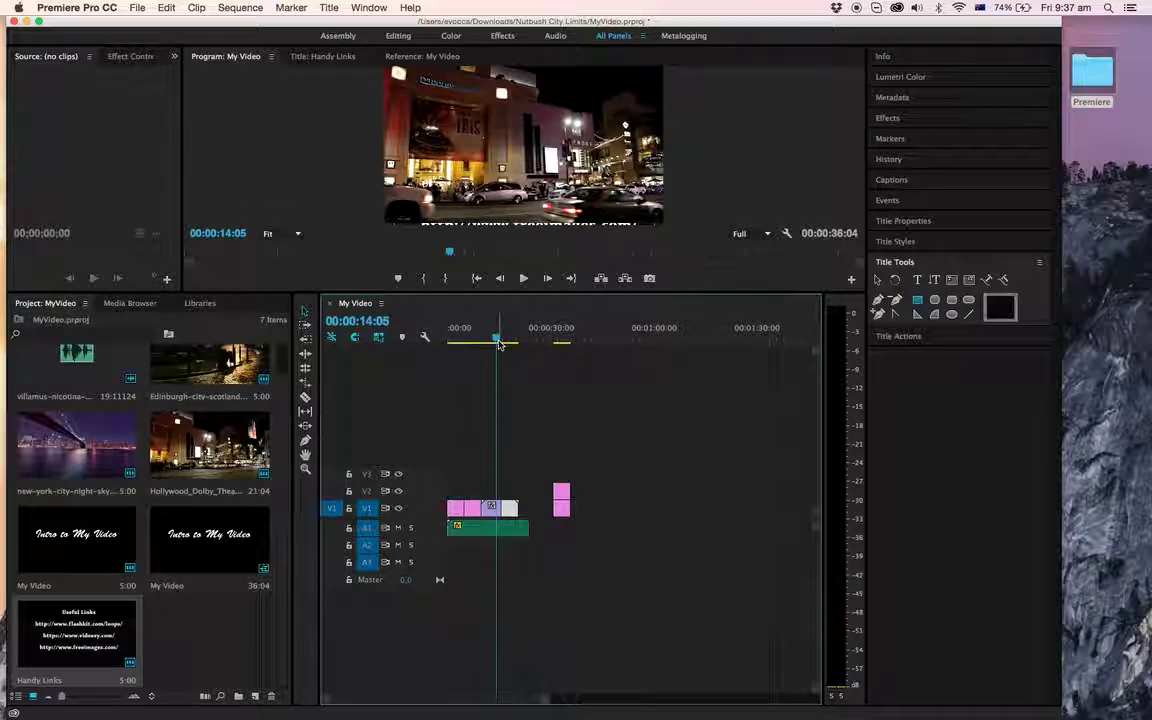
key(space)
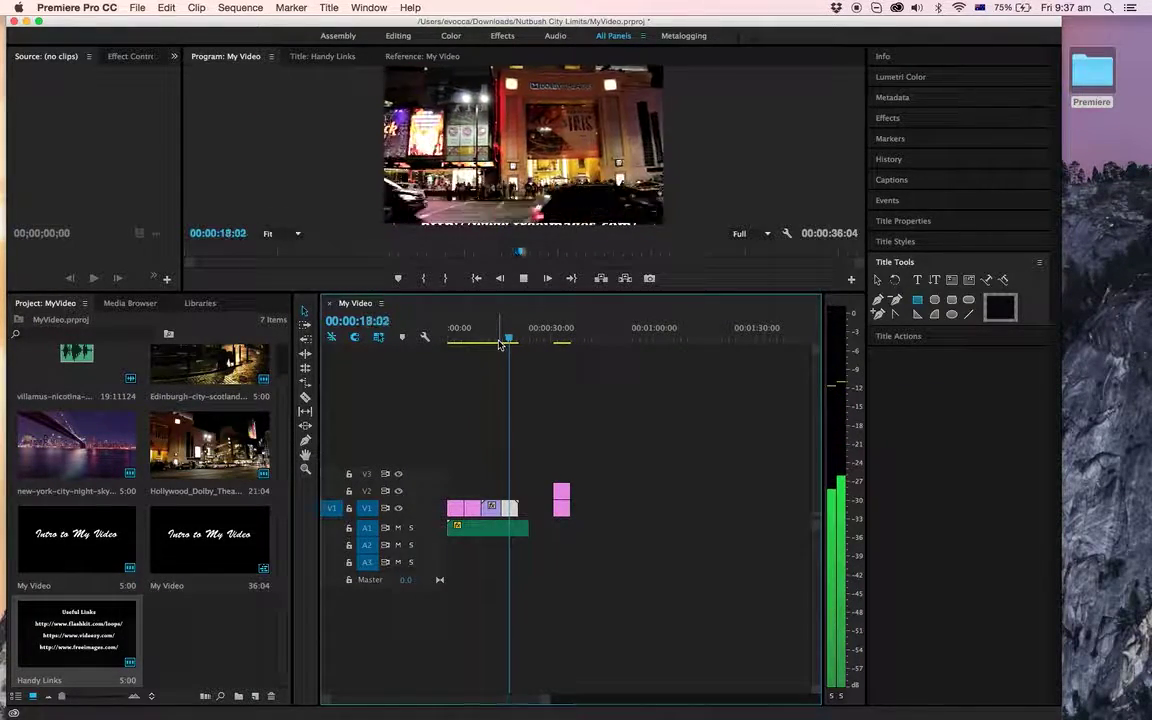
key(space)
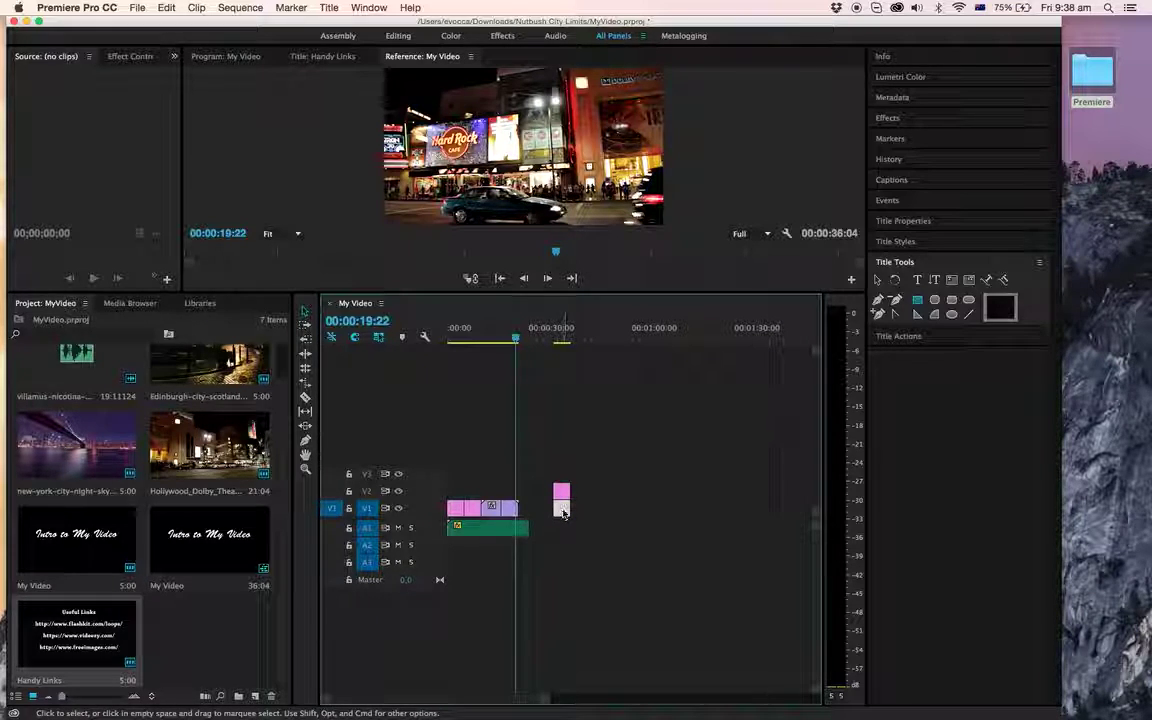
- Move the New York image and Handy Links title against the sped-up clip's end, and reconfirm that clip's 300% speed
drag(561, 513, 524, 491)
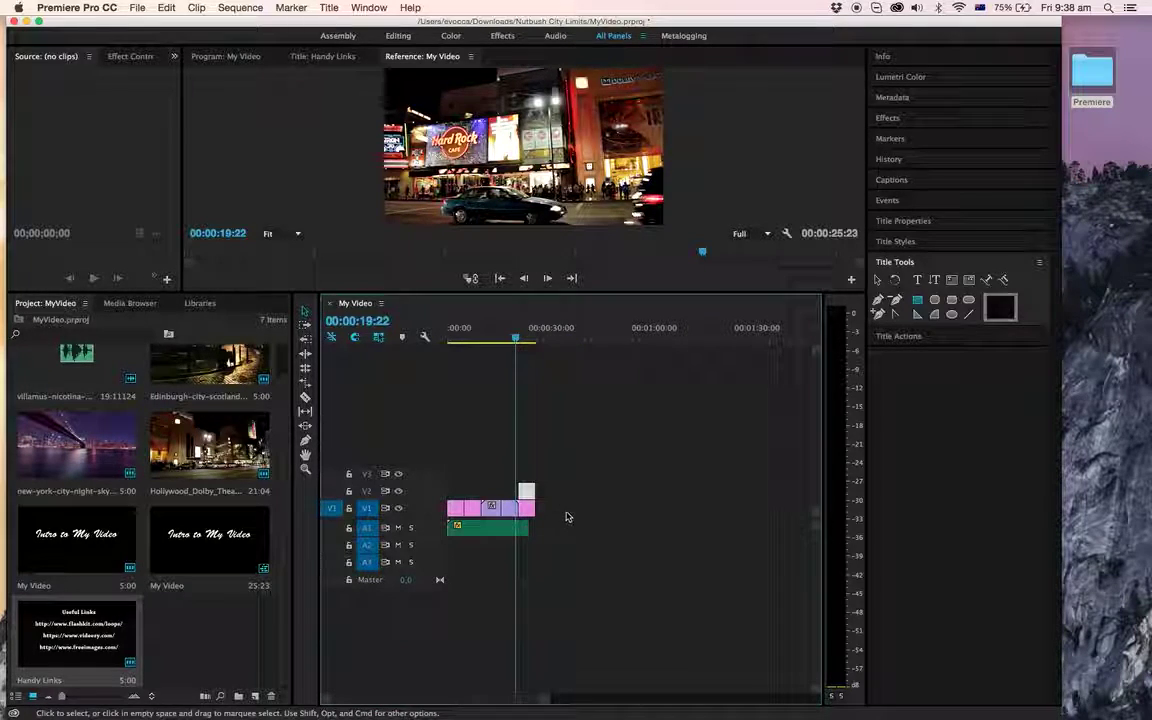
right_click(511, 509)
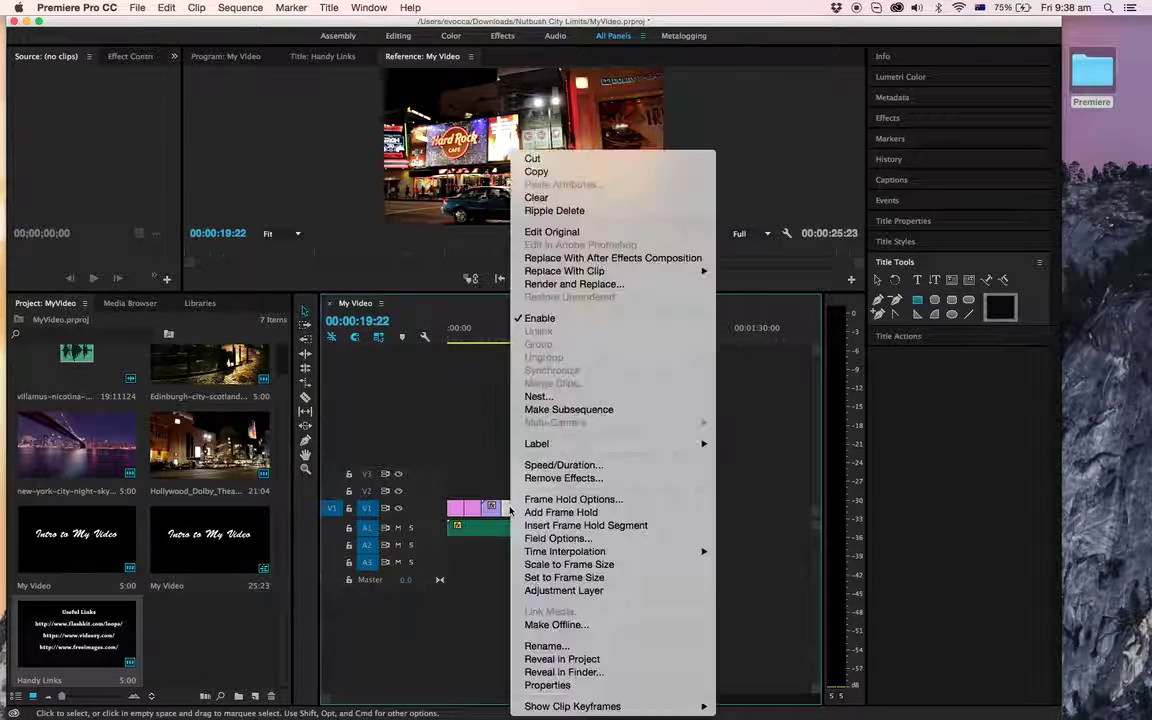
click(566, 468)
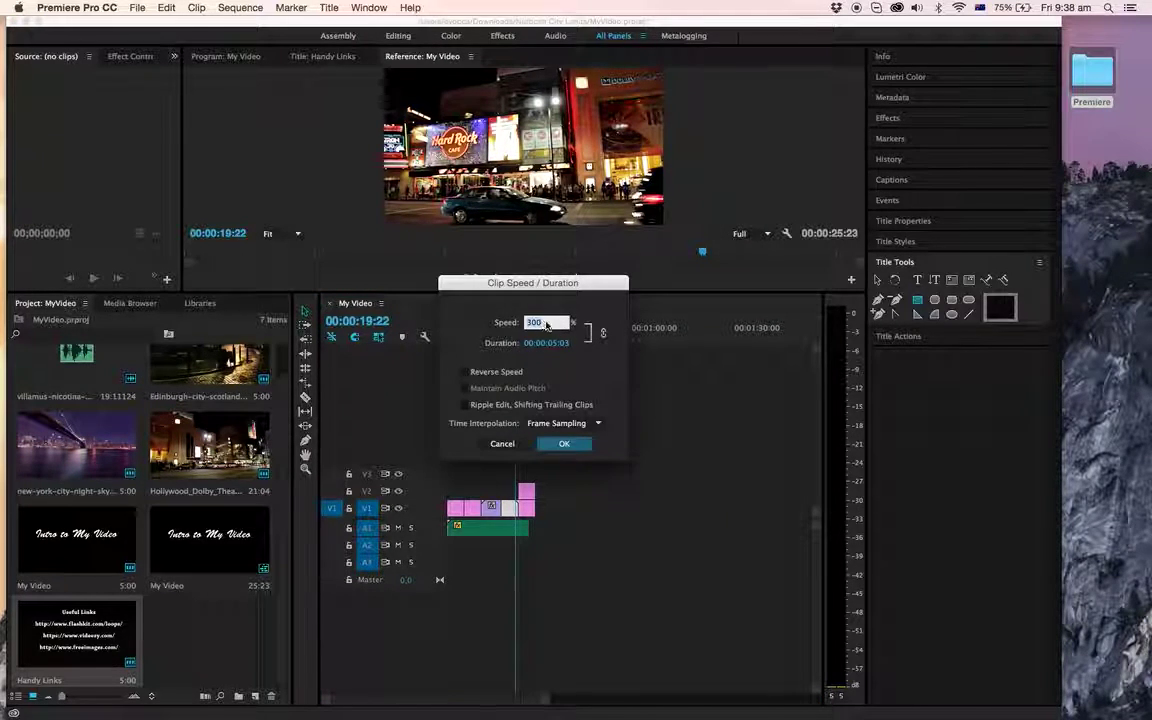
click(564, 443)
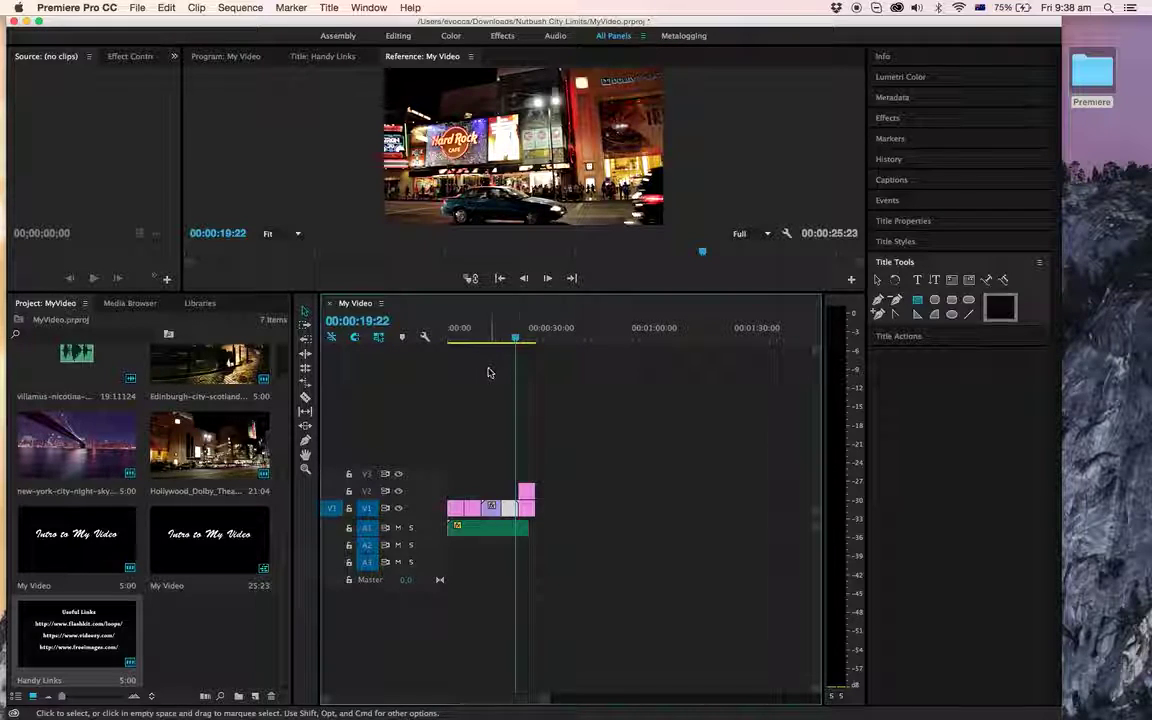
- Scrub the shortened sequence back to its start
click(522, 340)
drag(522, 340, 428, 342)
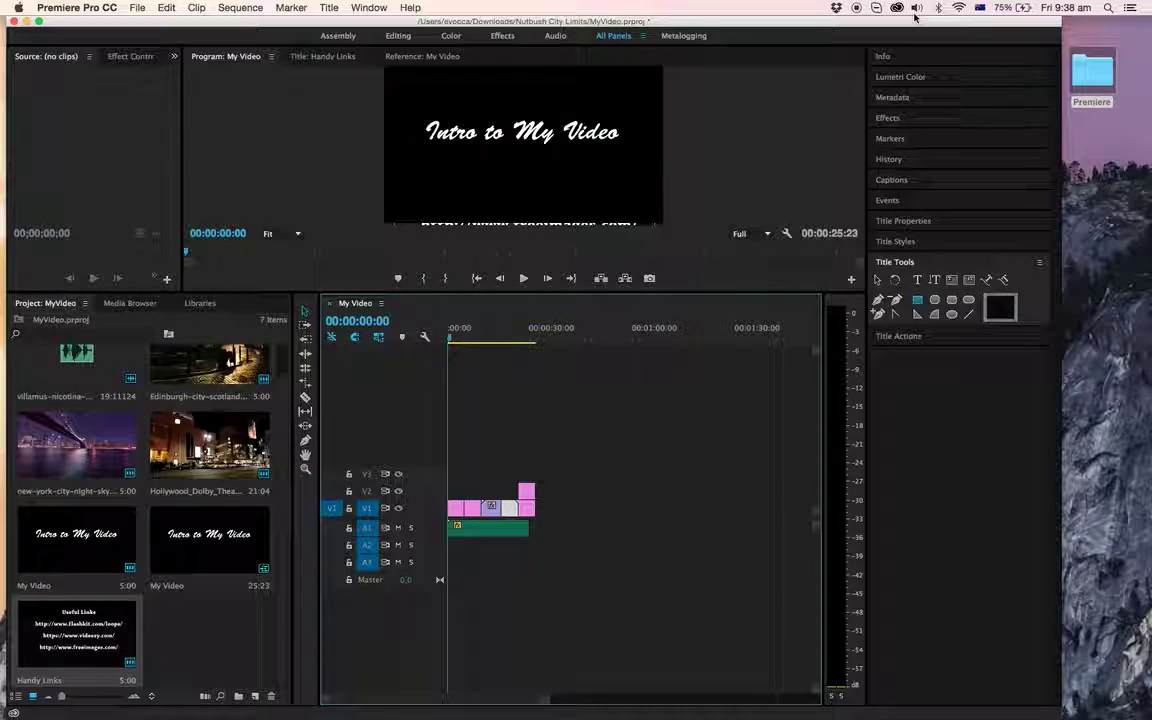
click(372, 8)
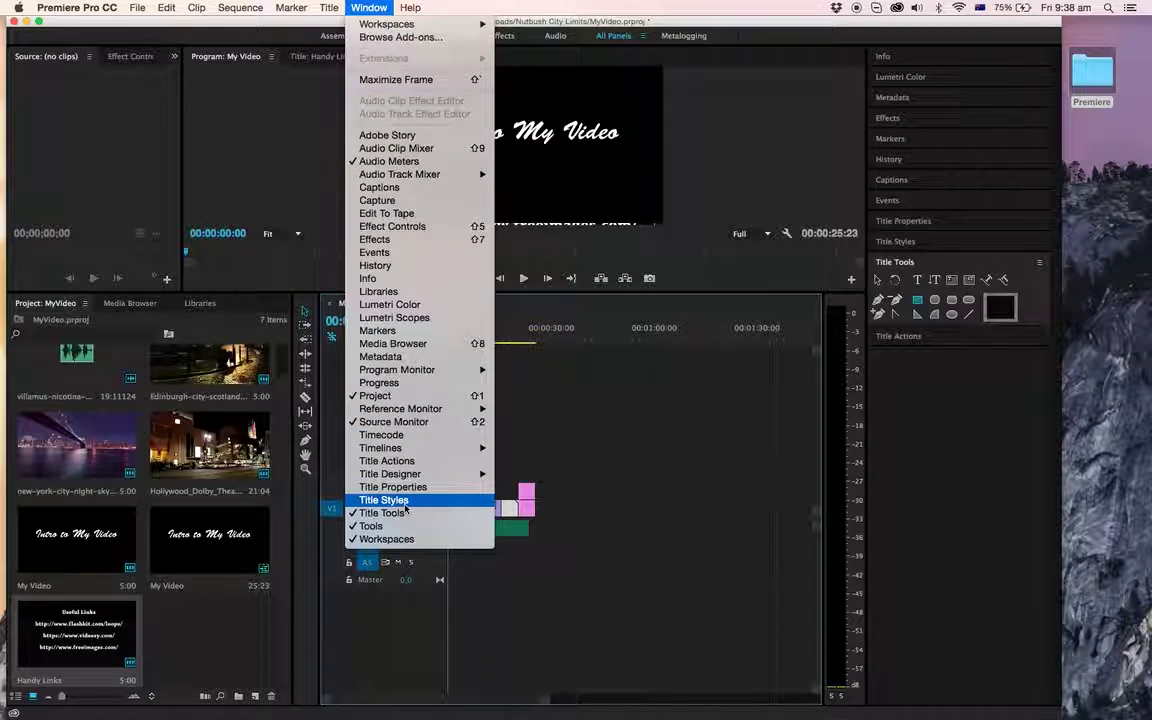
mouse_move(415, 448)
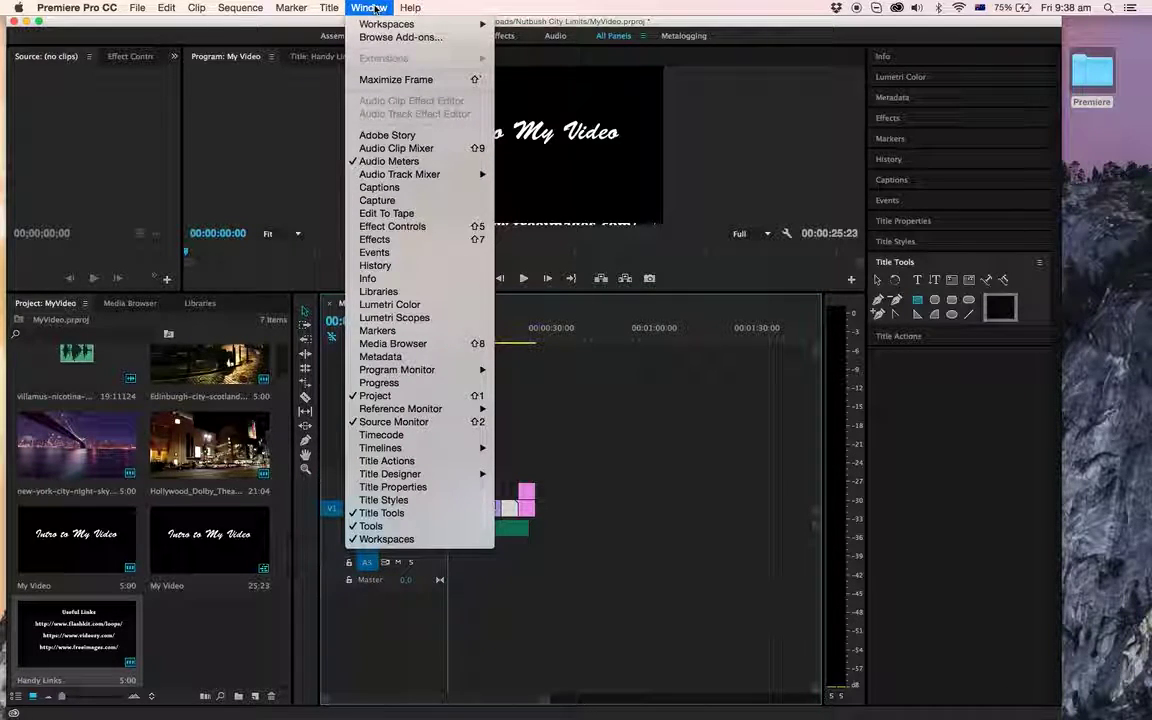
mouse_move(410, 7)
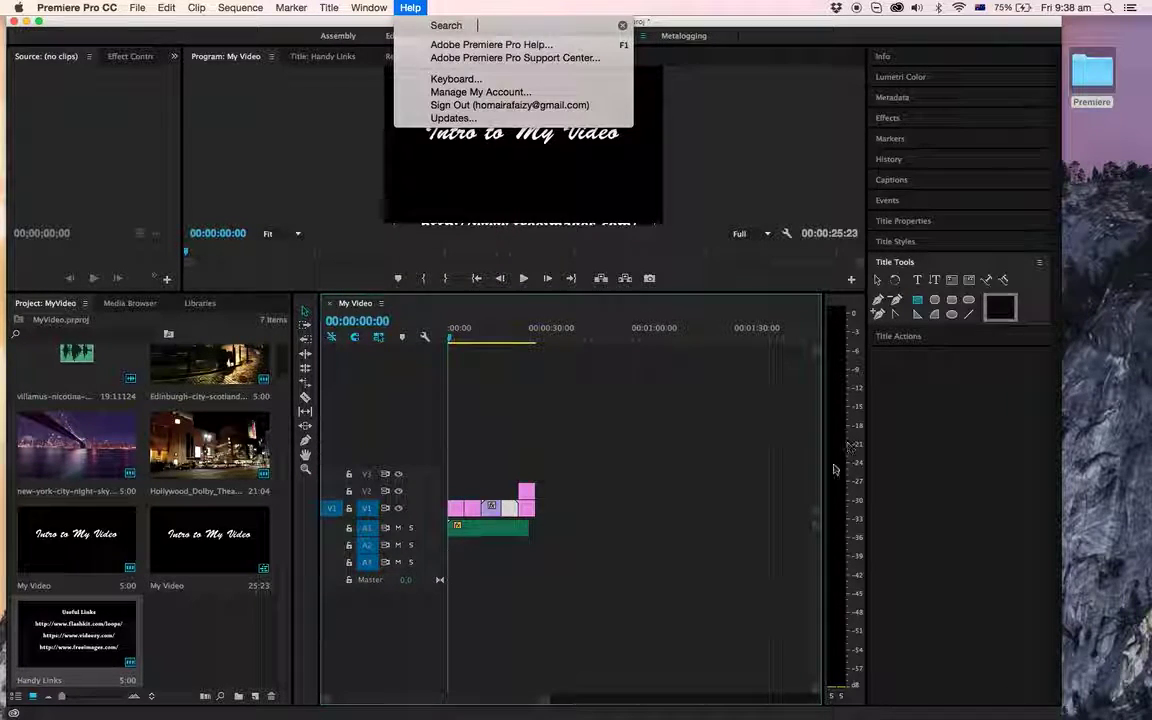
click(645, 458)
- Select the cut between the intro title and the Edinburgh image, show the effects library, and place the playhead at 00:00:06:20
click(462, 510)
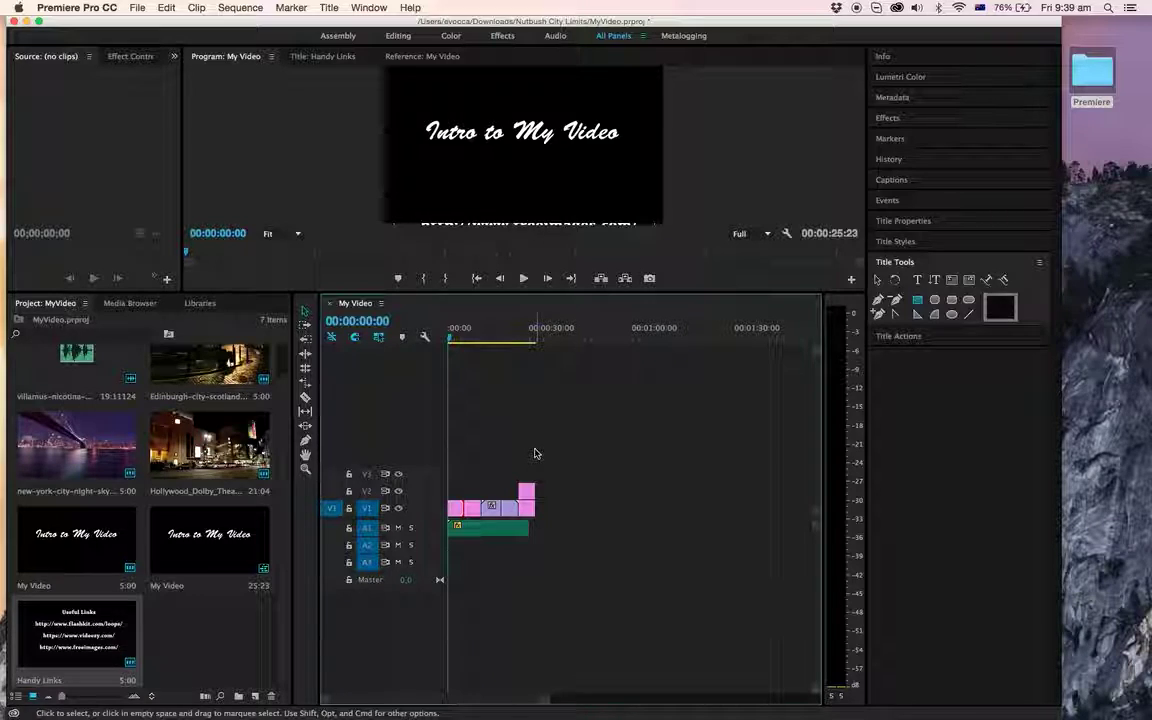
click(902, 119)
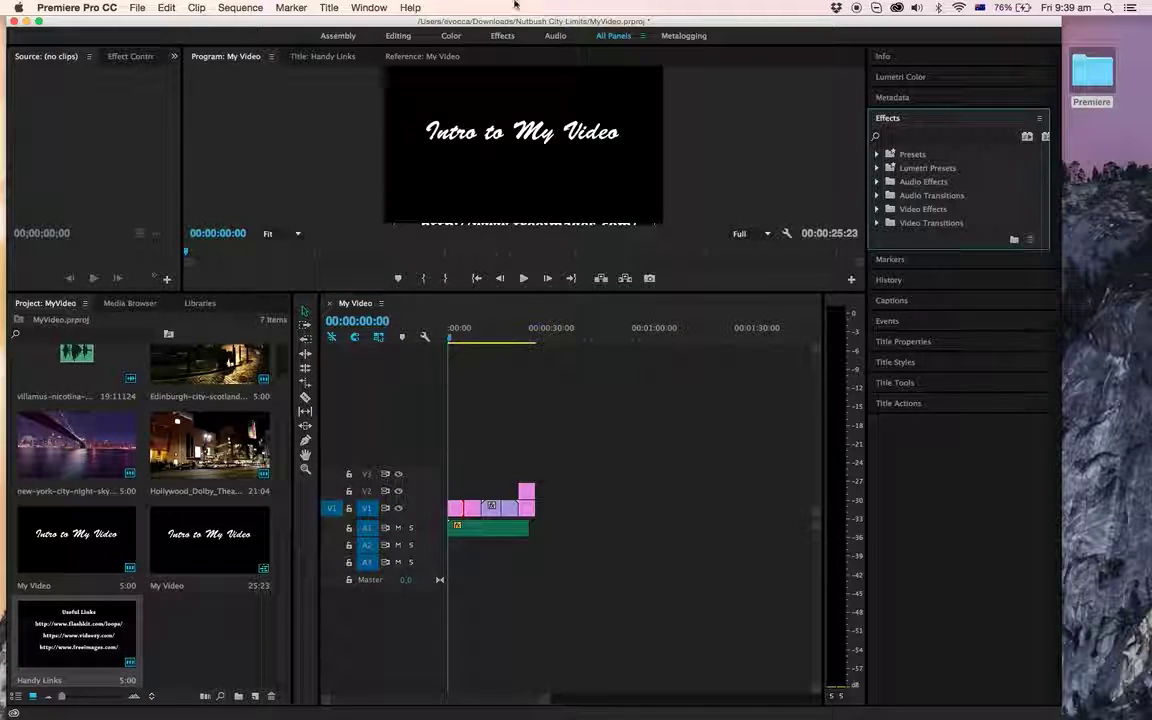
click(369, 7)
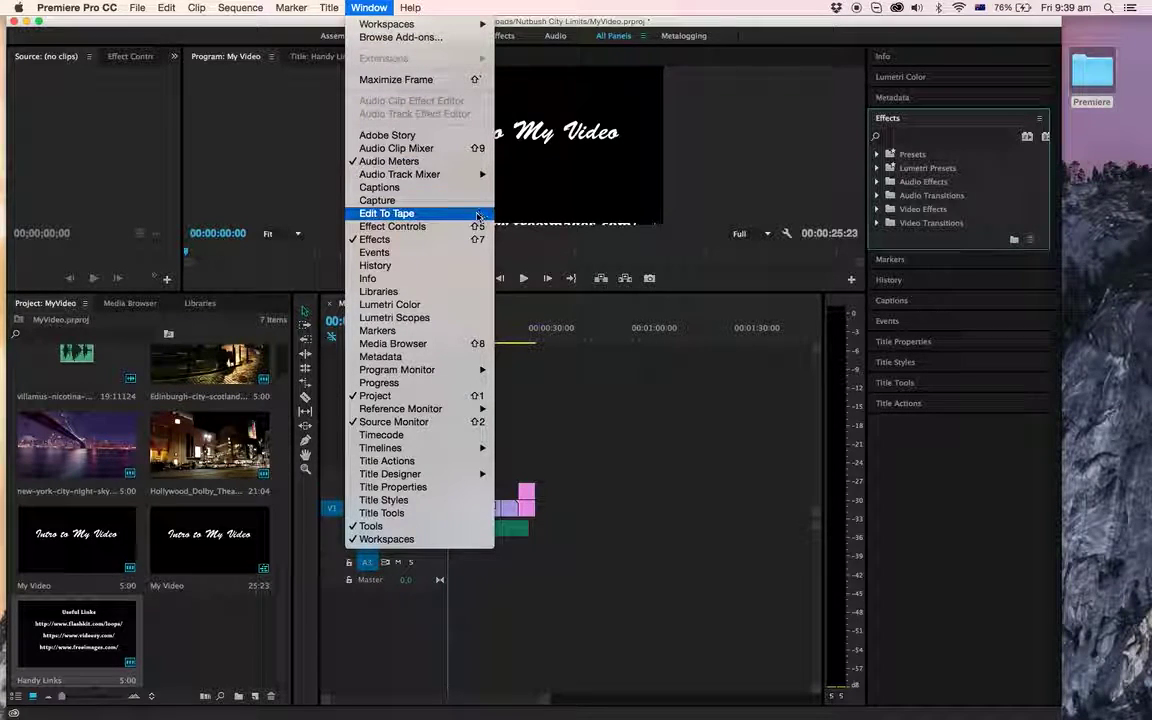
click(553, 358)
drag(450, 337, 470, 337)
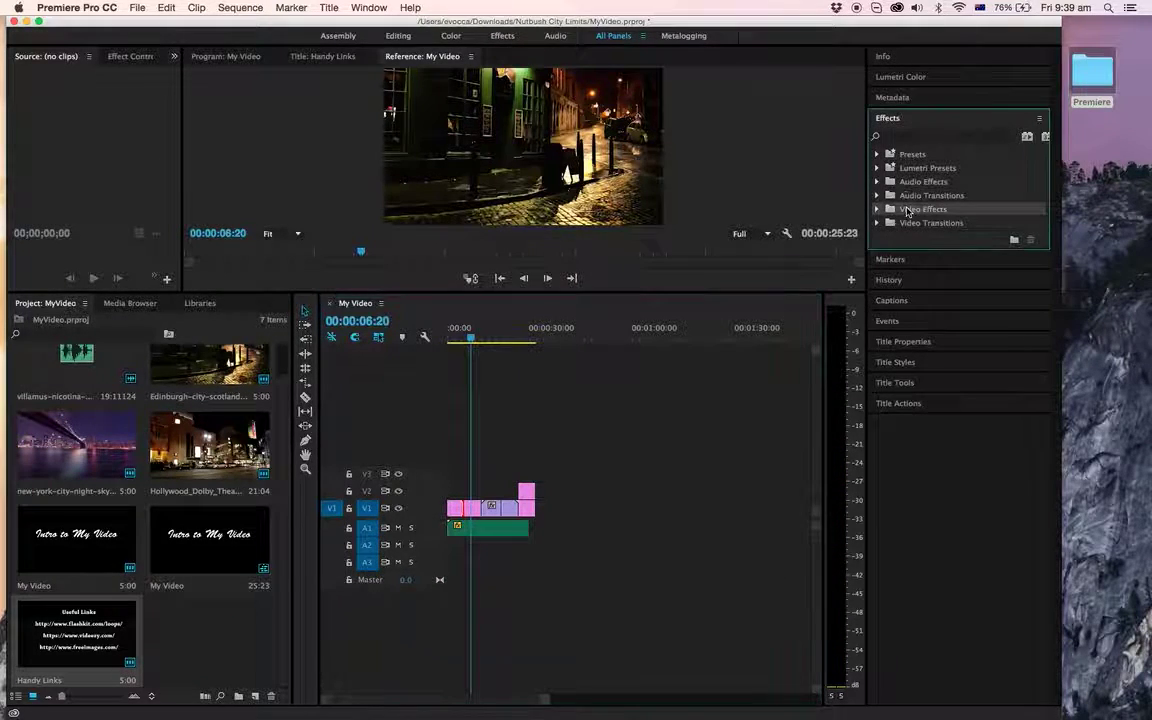
- Apply the Cross Dissolve video transition at the cut between the intro title and the Edinburgh image
click(877, 223)
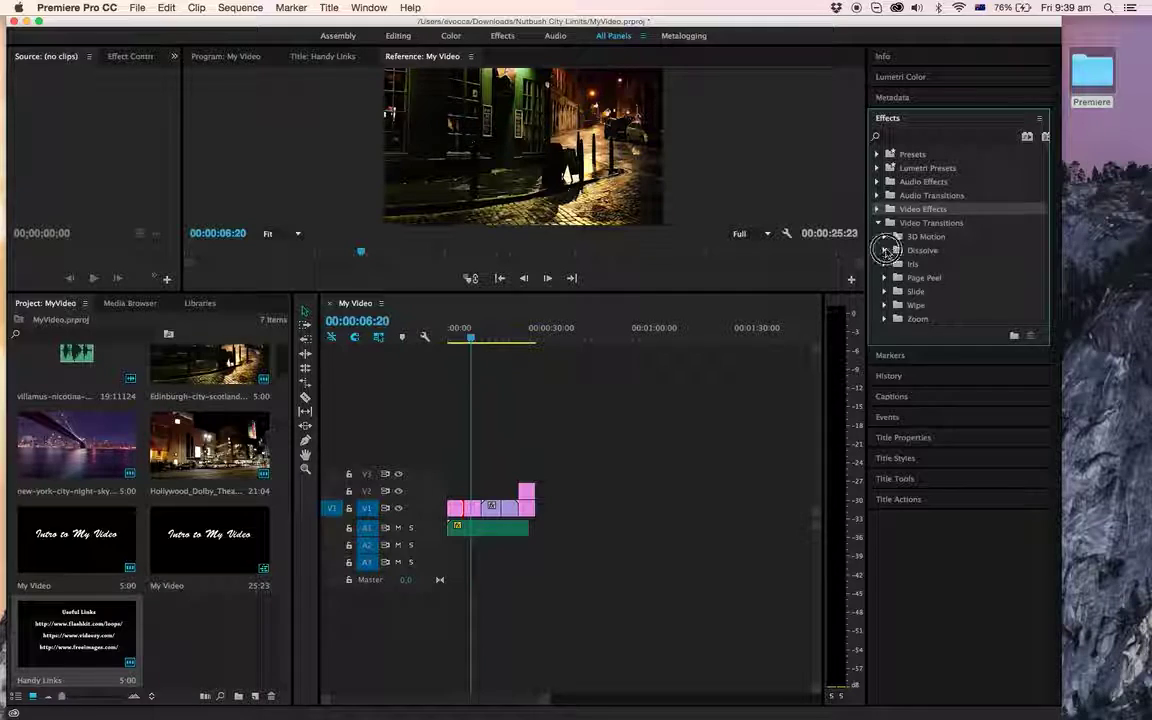
click(884, 251)
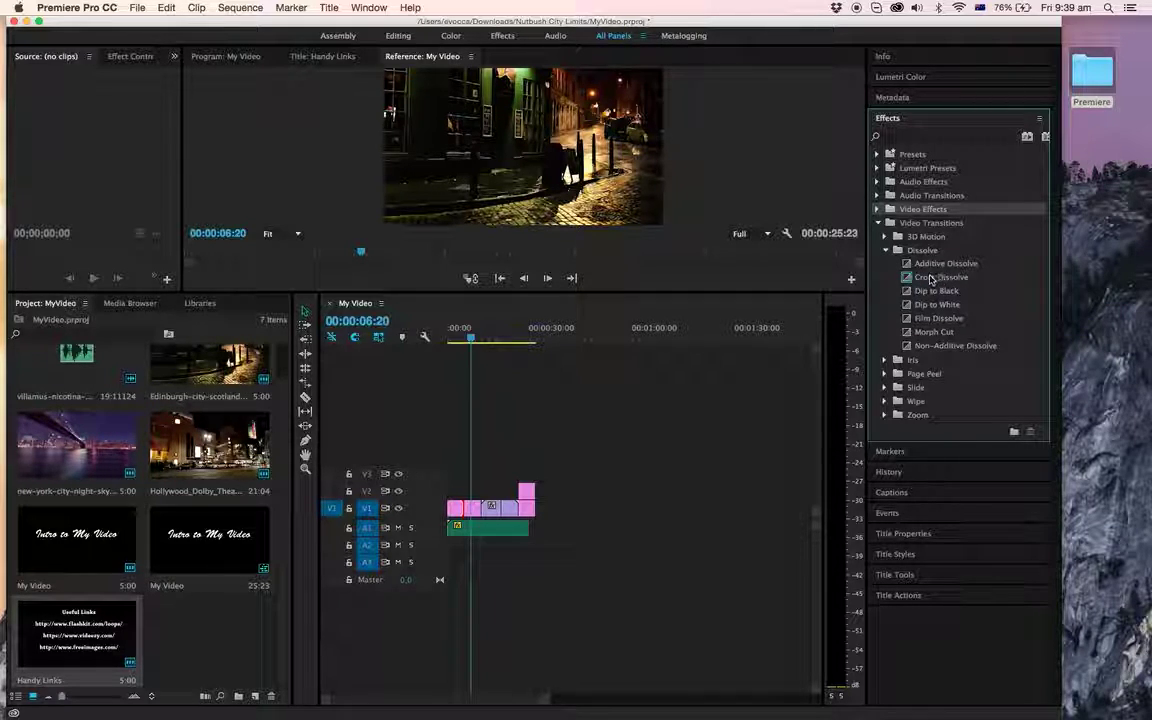
click(907, 279)
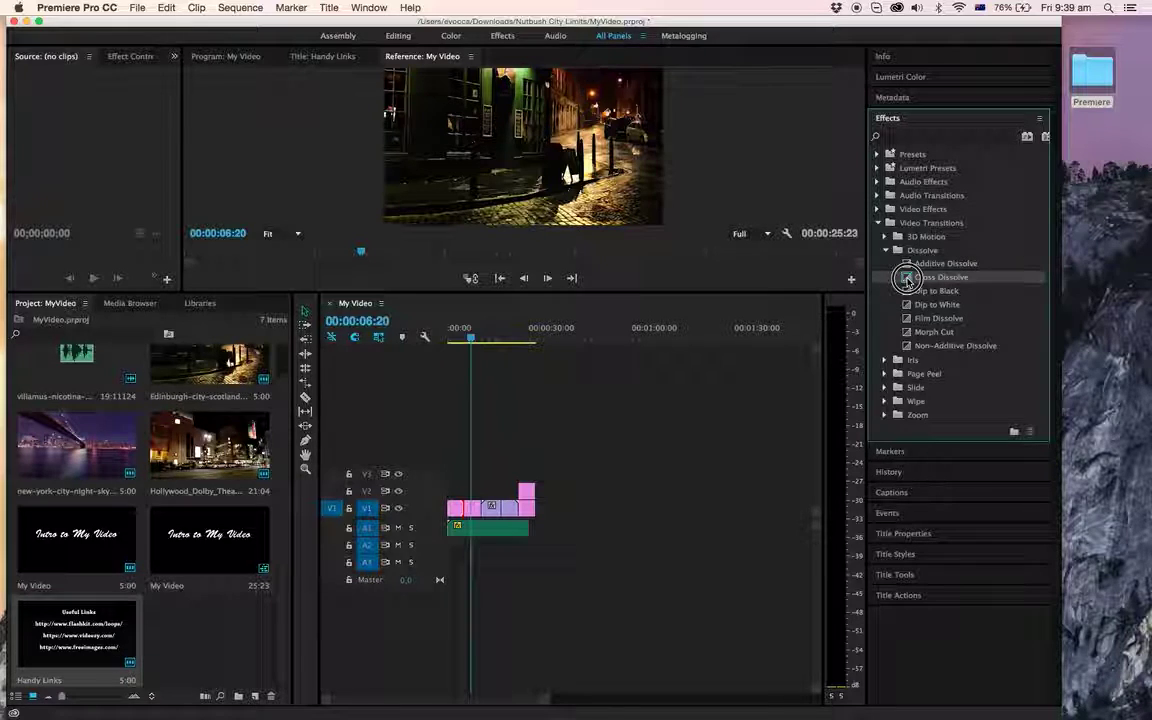
drag(907, 279, 455, 508)
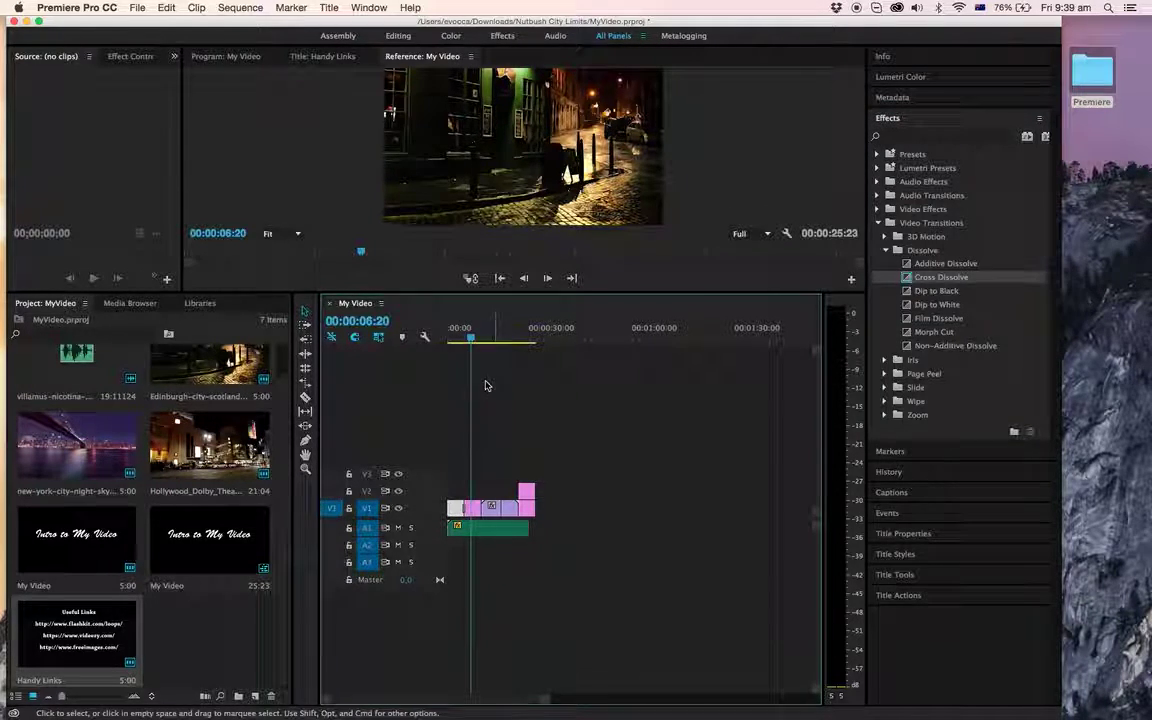
- Play the sequence from about 00:00:02:15 across the dissolve between the intro title and the Edinburgh image
drag(470, 337, 456, 337)
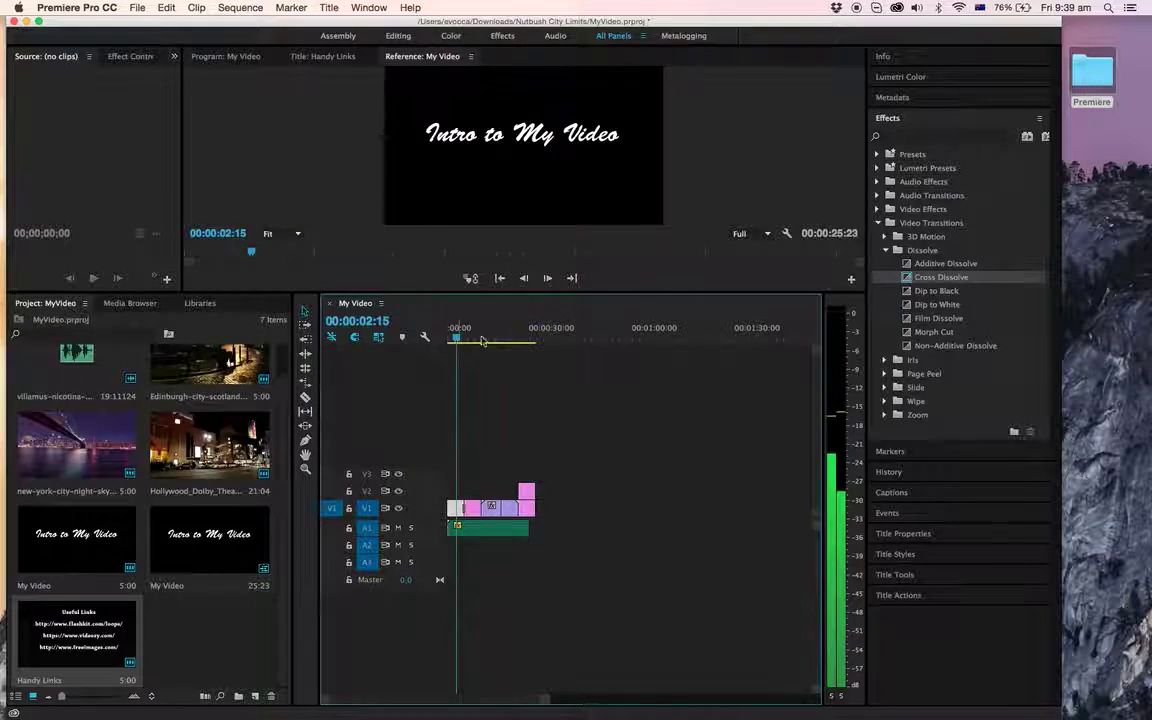
key(space)
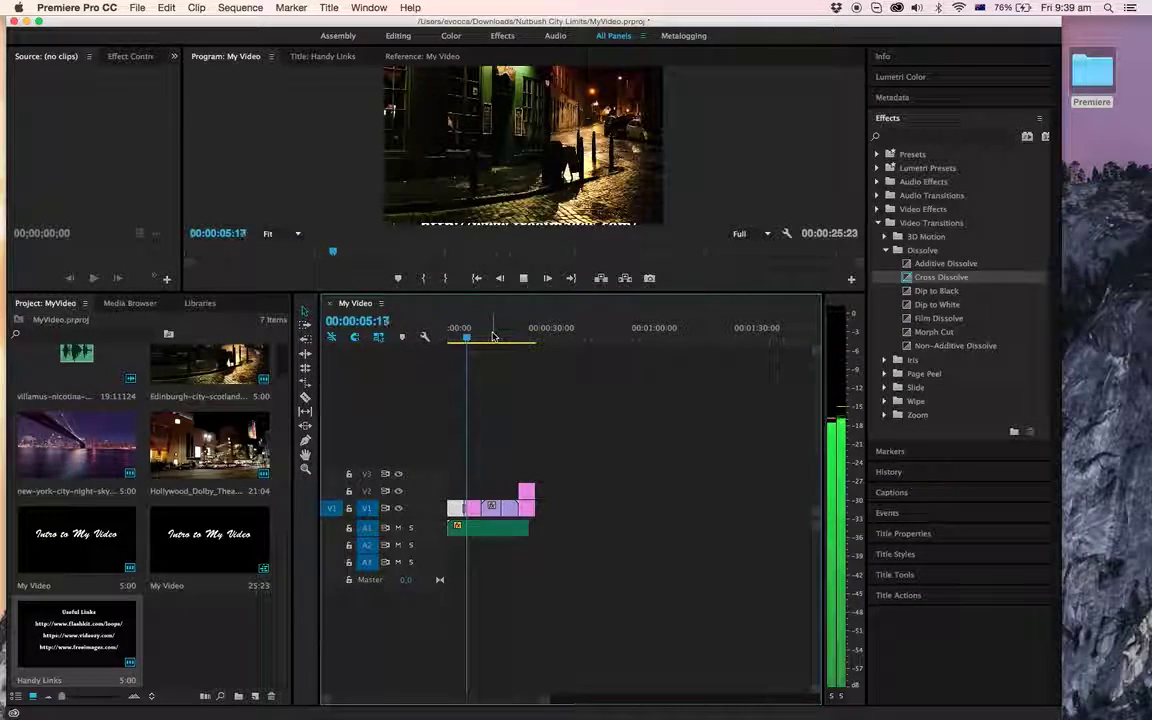
key(space)
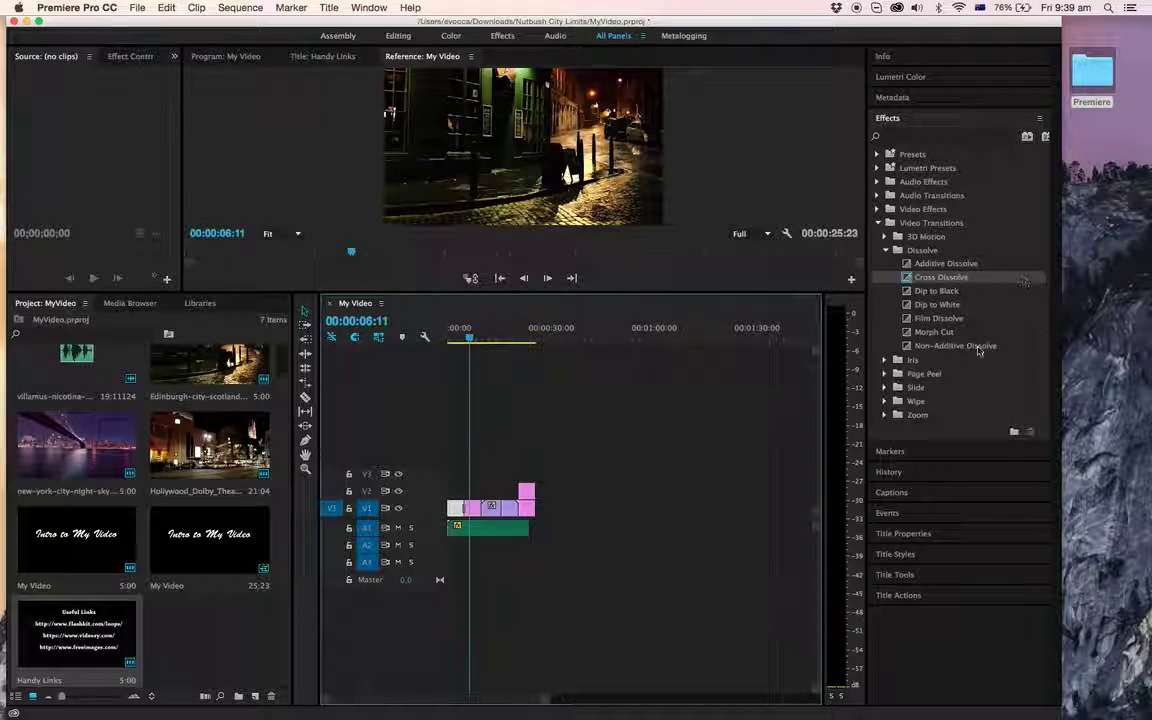
- Apply the Film Dissolve transition at the cut between the two Hollywood parts and play back the result
click(936, 292)
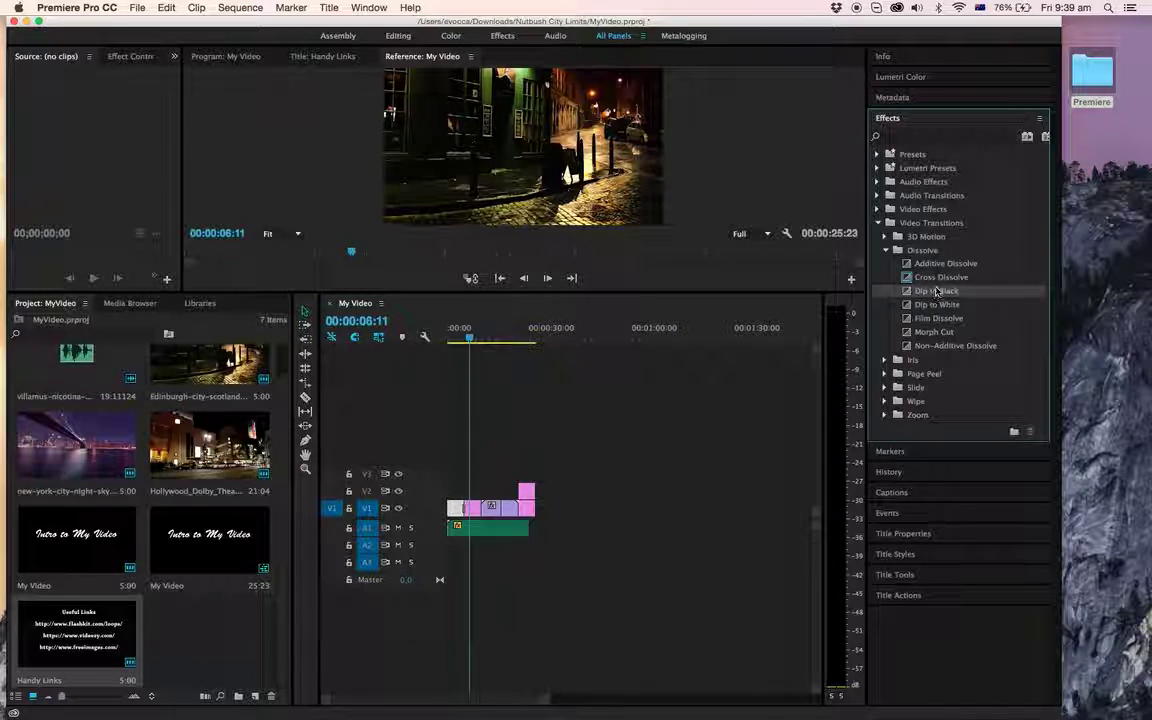
click(932, 320)
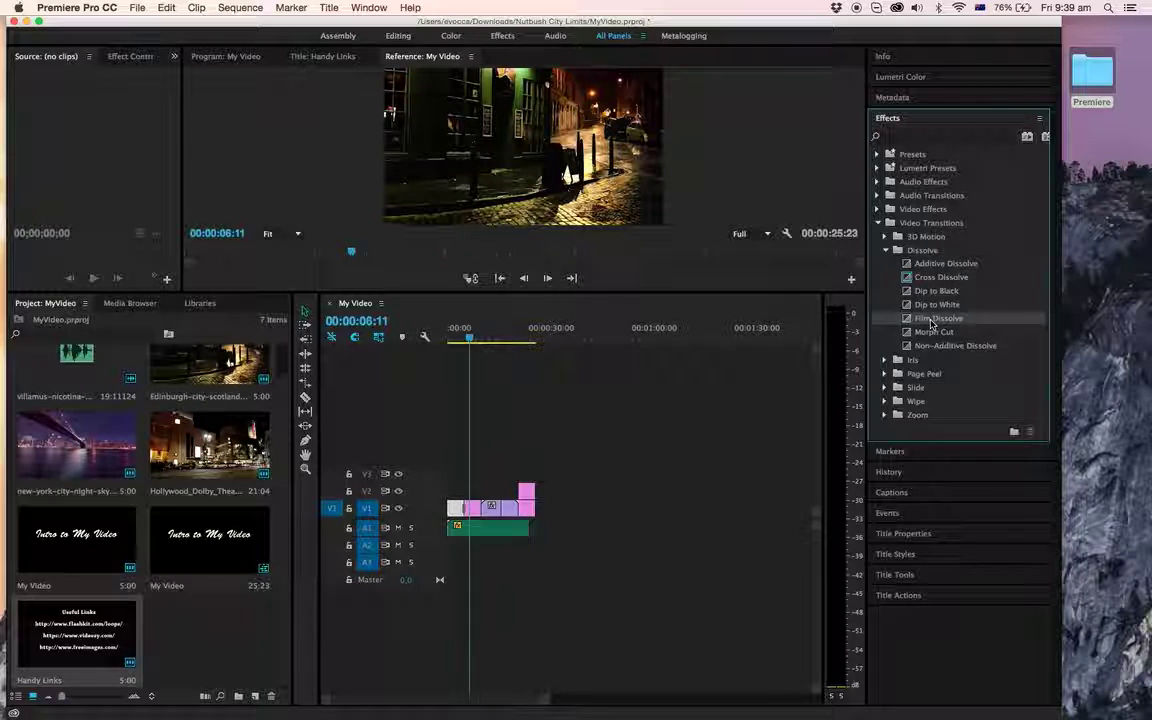
drag(932, 322, 504, 506)
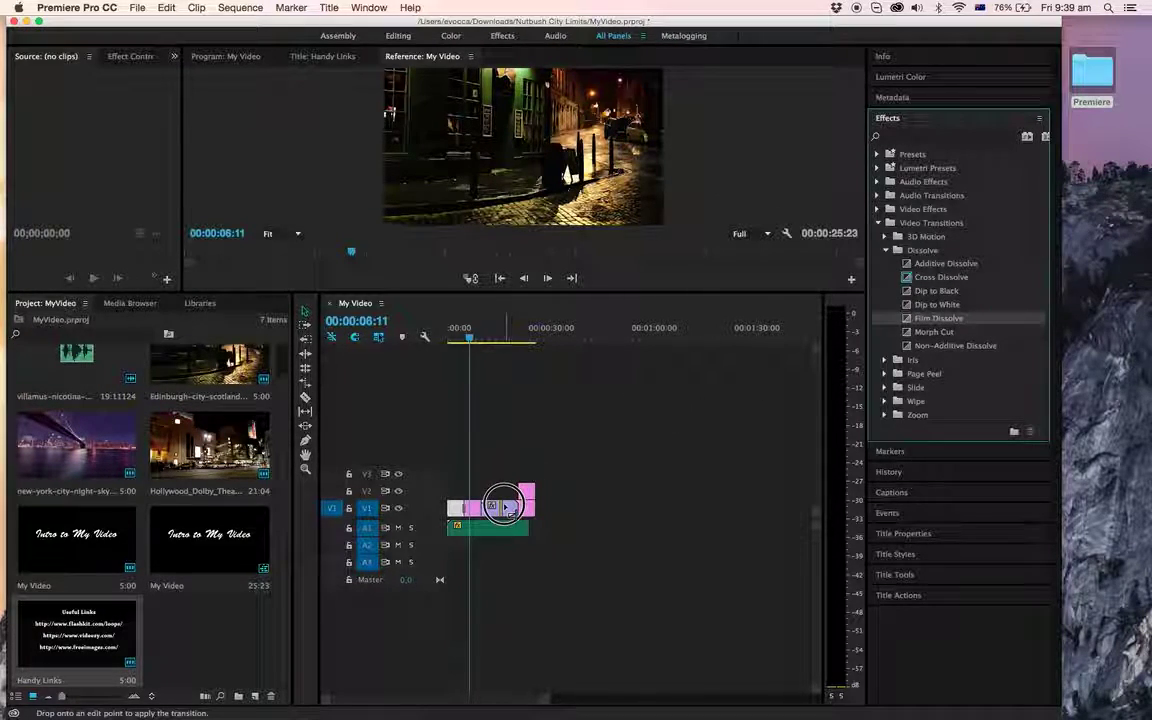
drag(470, 340, 494, 345)
key(space)
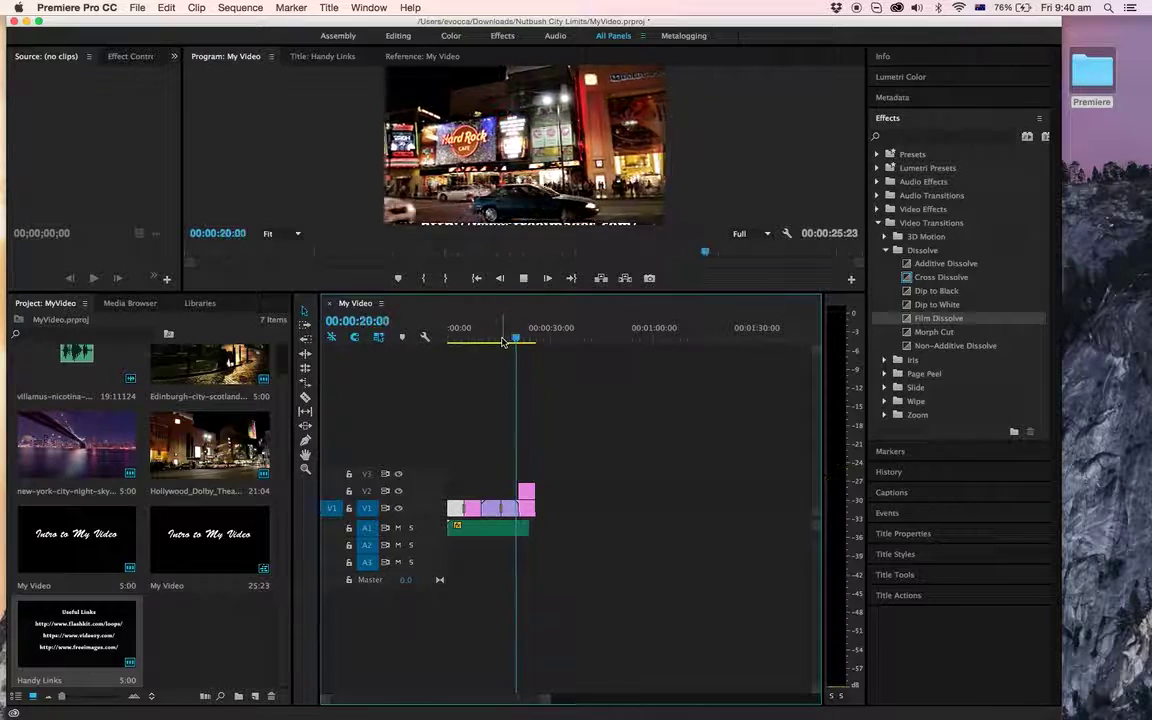
- Stop the sequence playback and save the project
key(space)
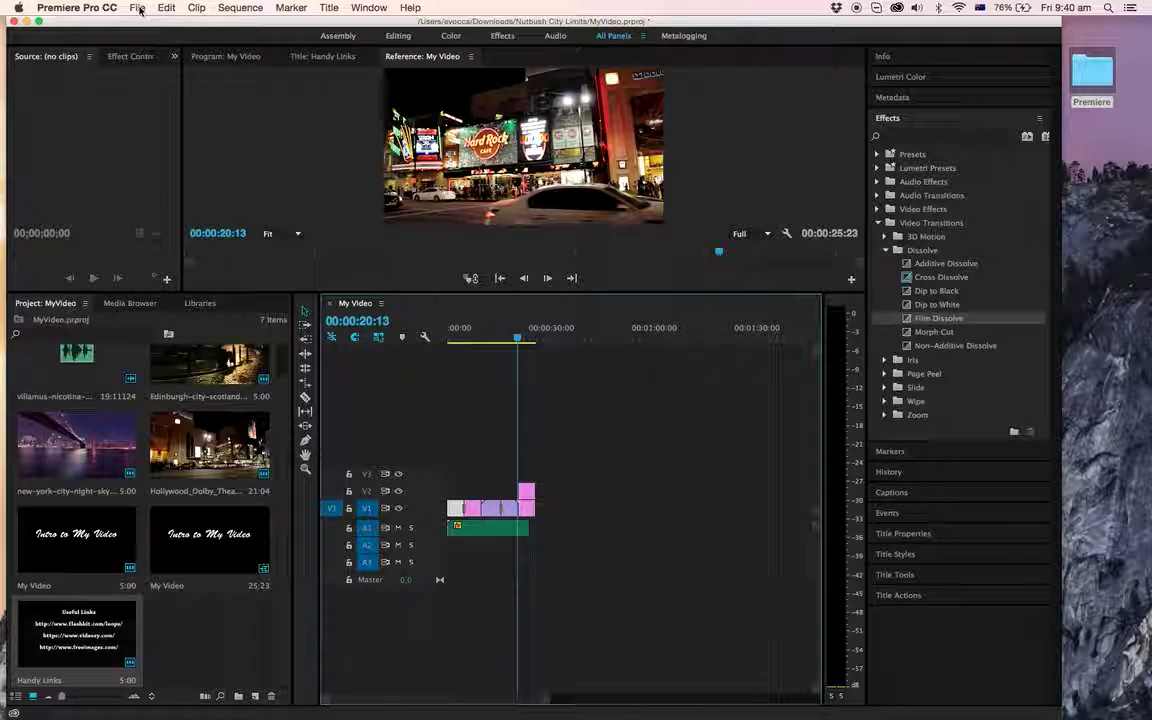
key(super+s)
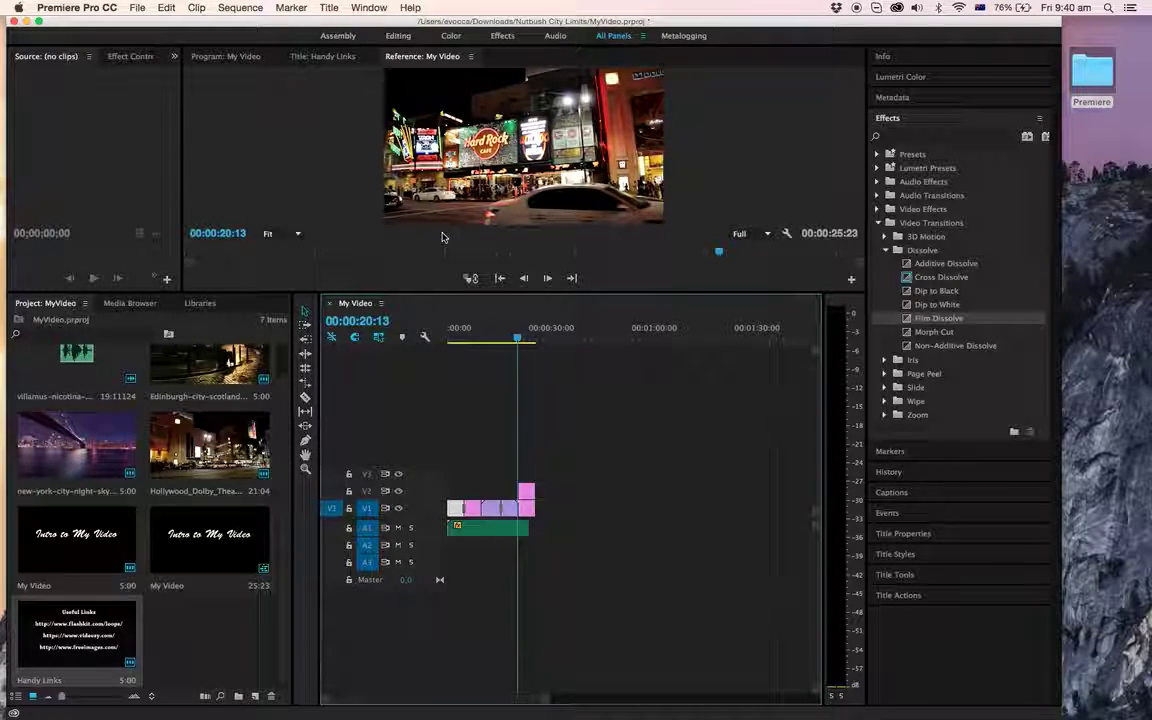
key(super+s)
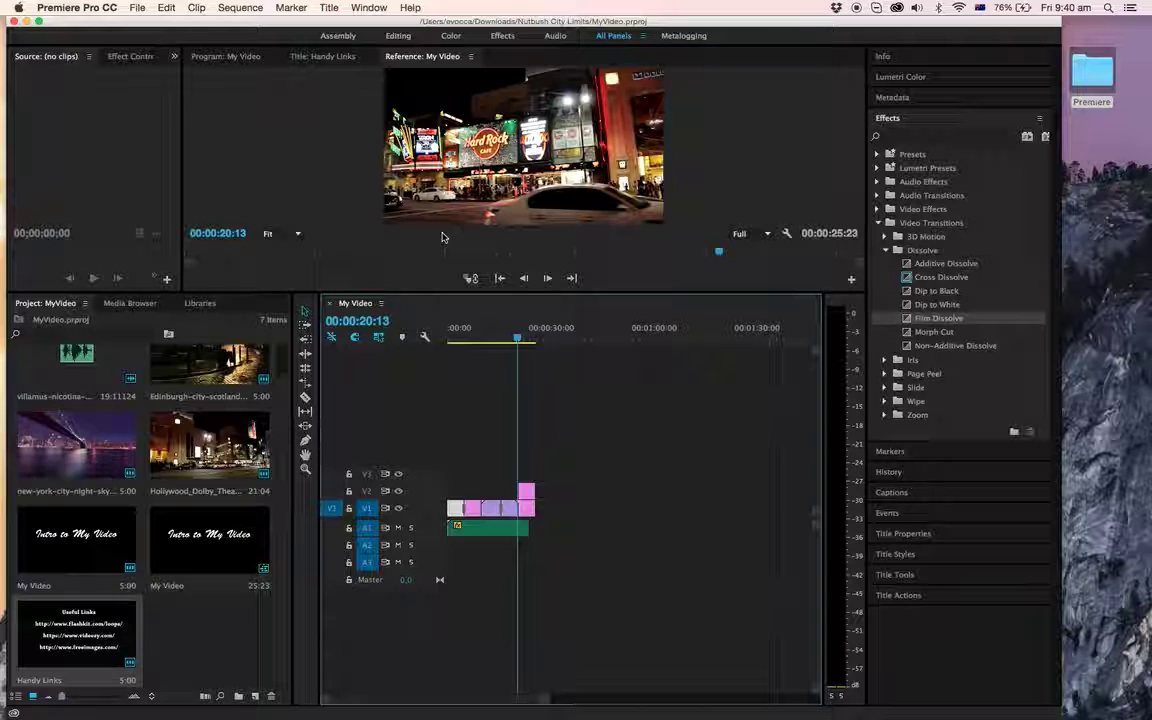
- Export the My Video sequence as H.264 media with the YouTube 720p HD preset, keeping the output name My Video.mp4
click(139, 8)
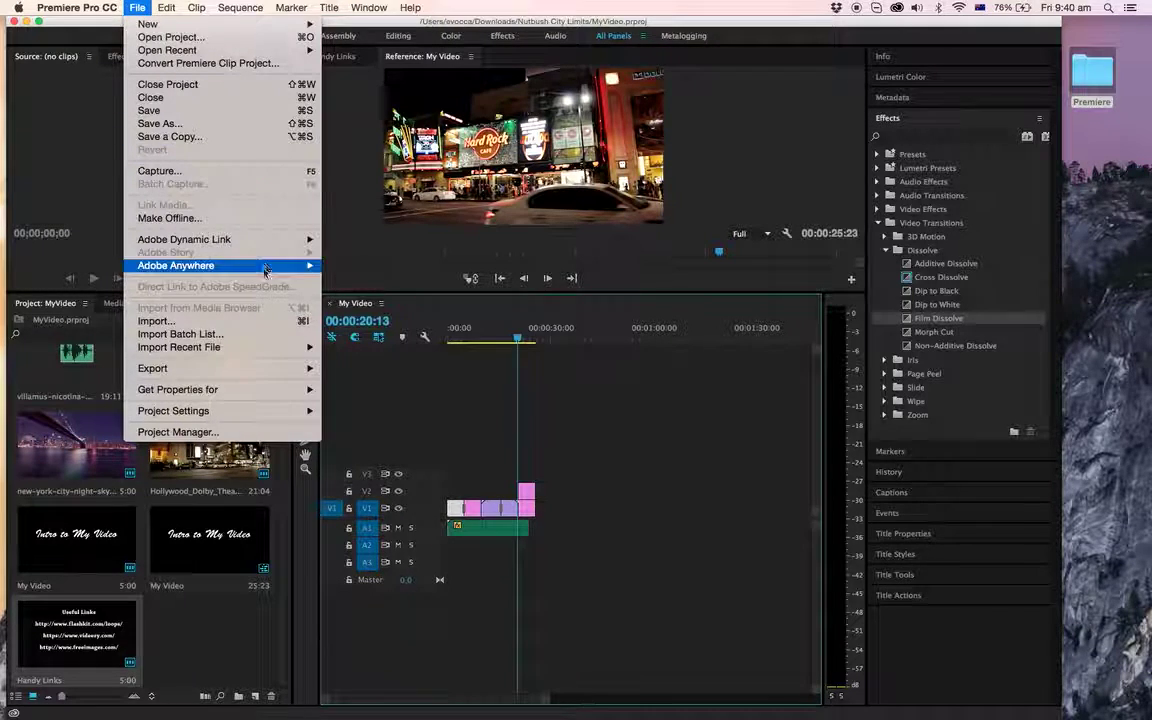
mouse_move(265, 368)
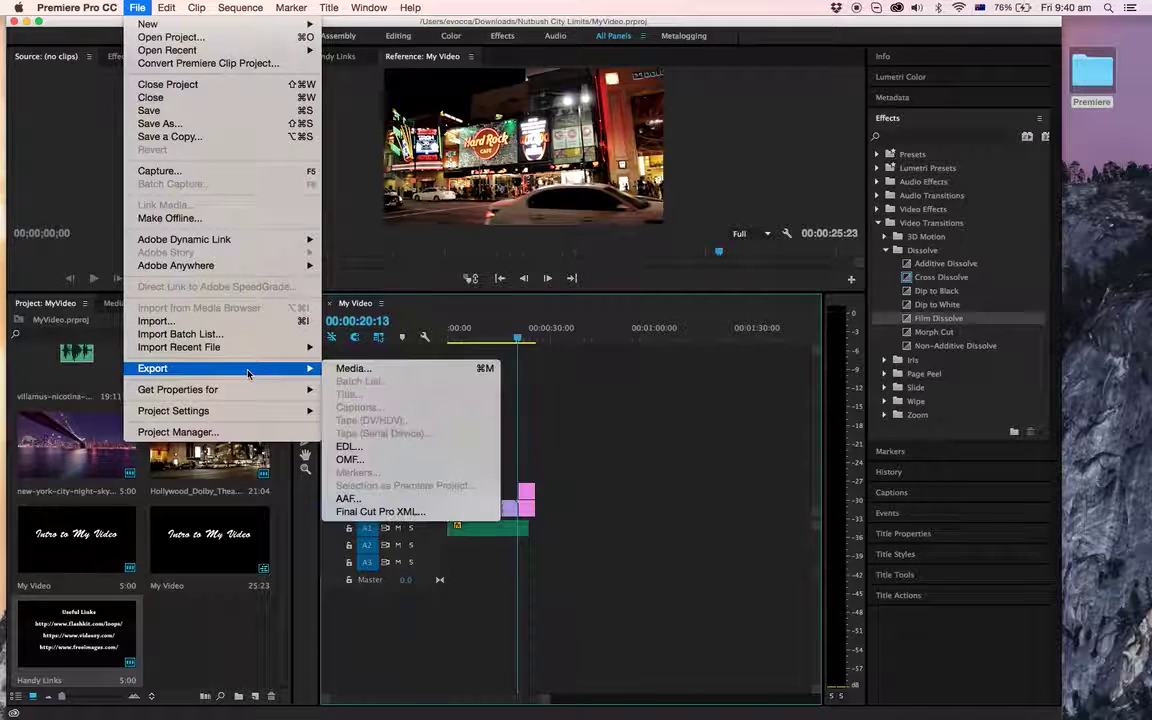
click(360, 370)
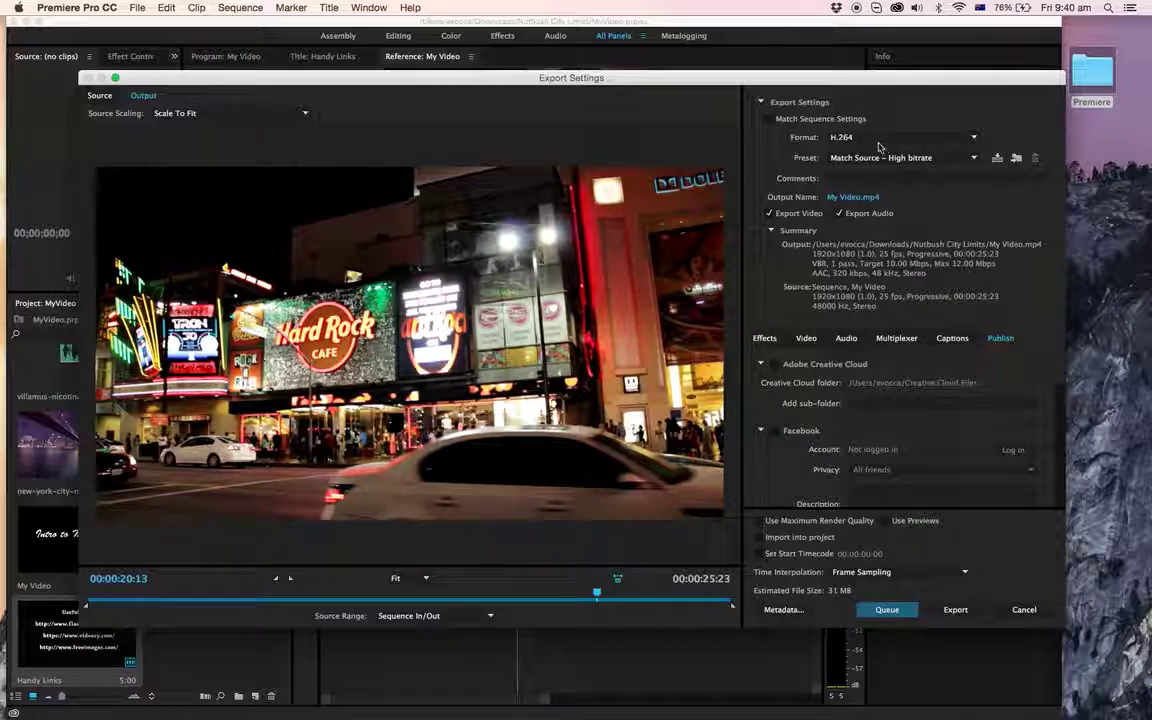
click(974, 160)
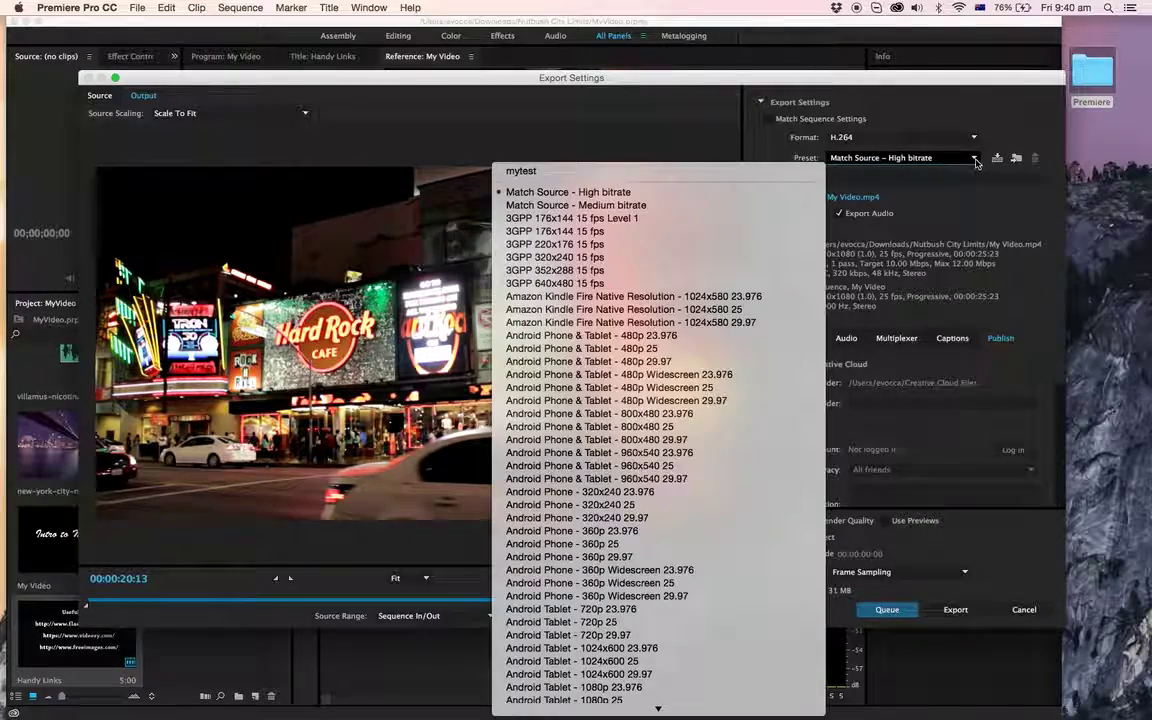
scroll(682, 635, down, 5)
scroll(682, 635, down, 10)
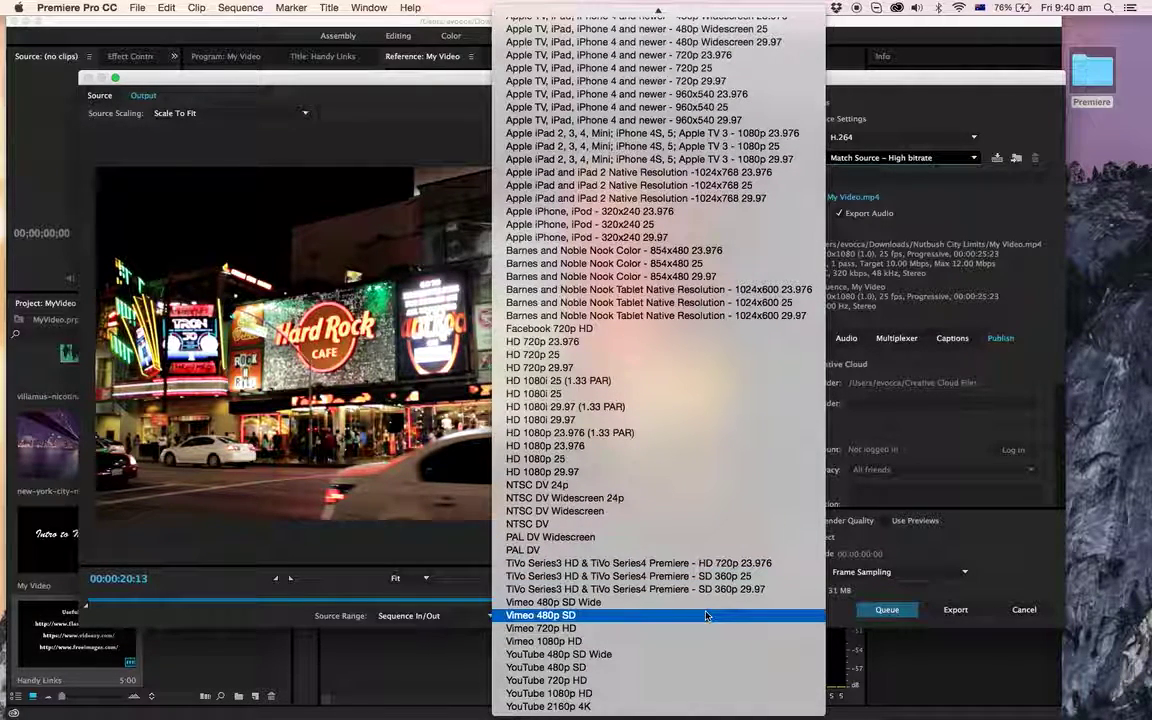
click(615, 681)
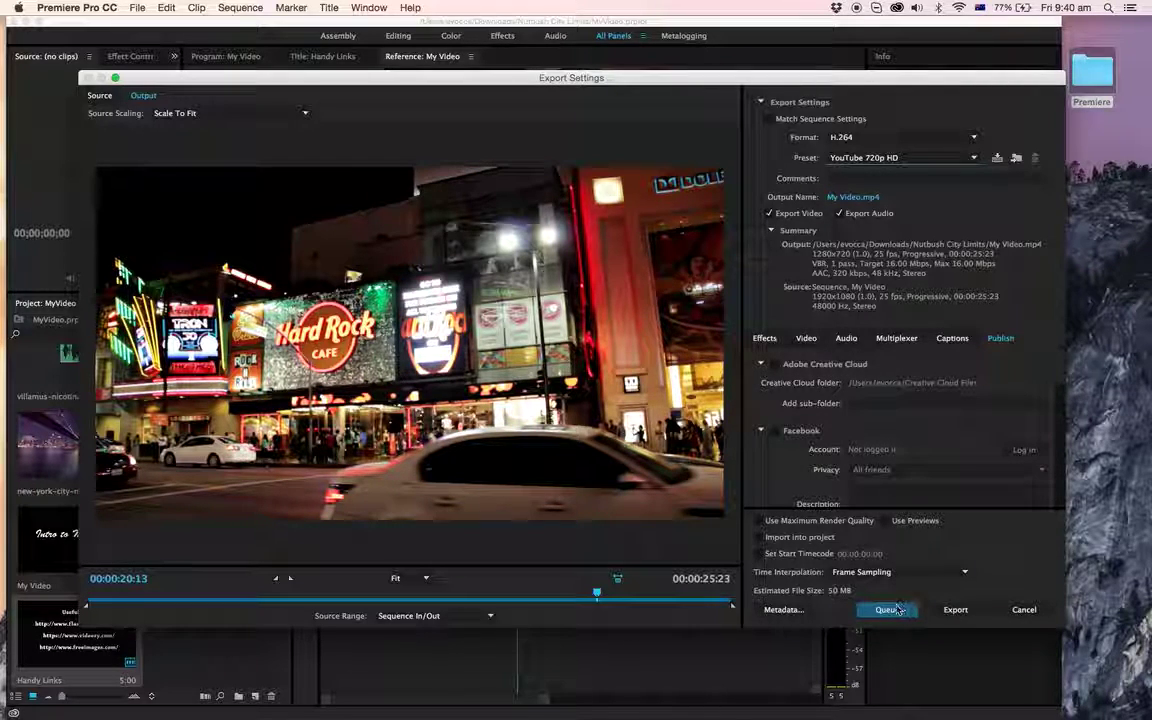
click(955, 610)
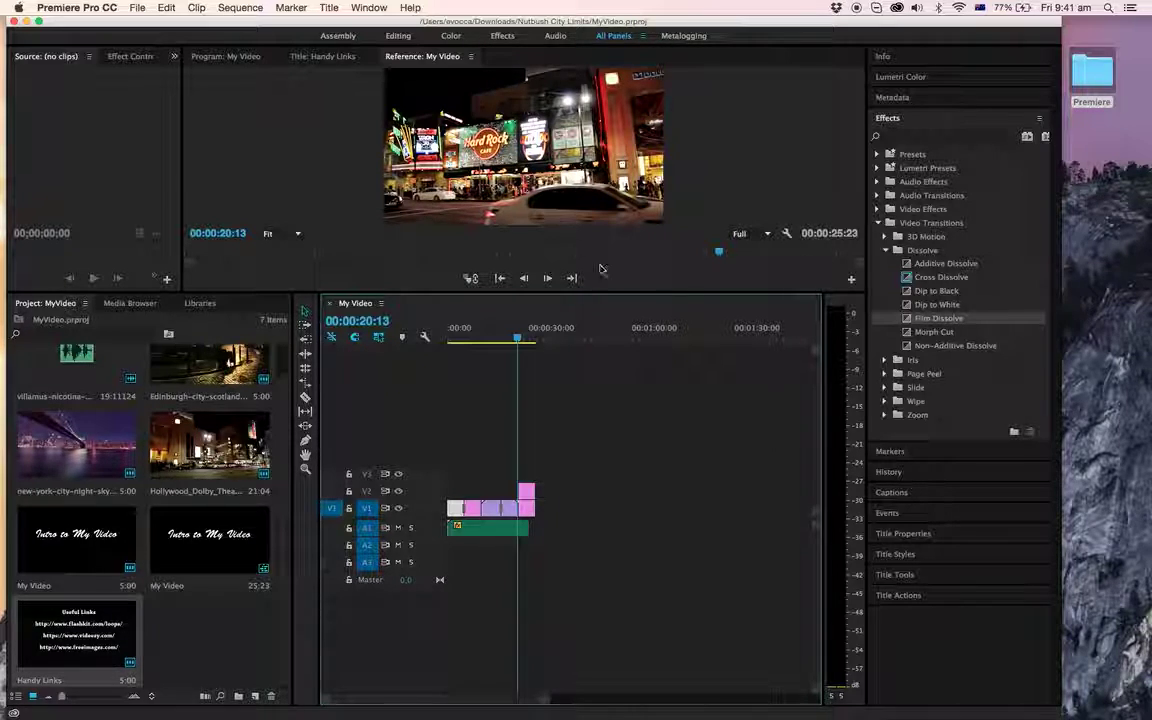
- Save the project under the name MyVideo in the Premiere folder on the Desktop
key(super+s)
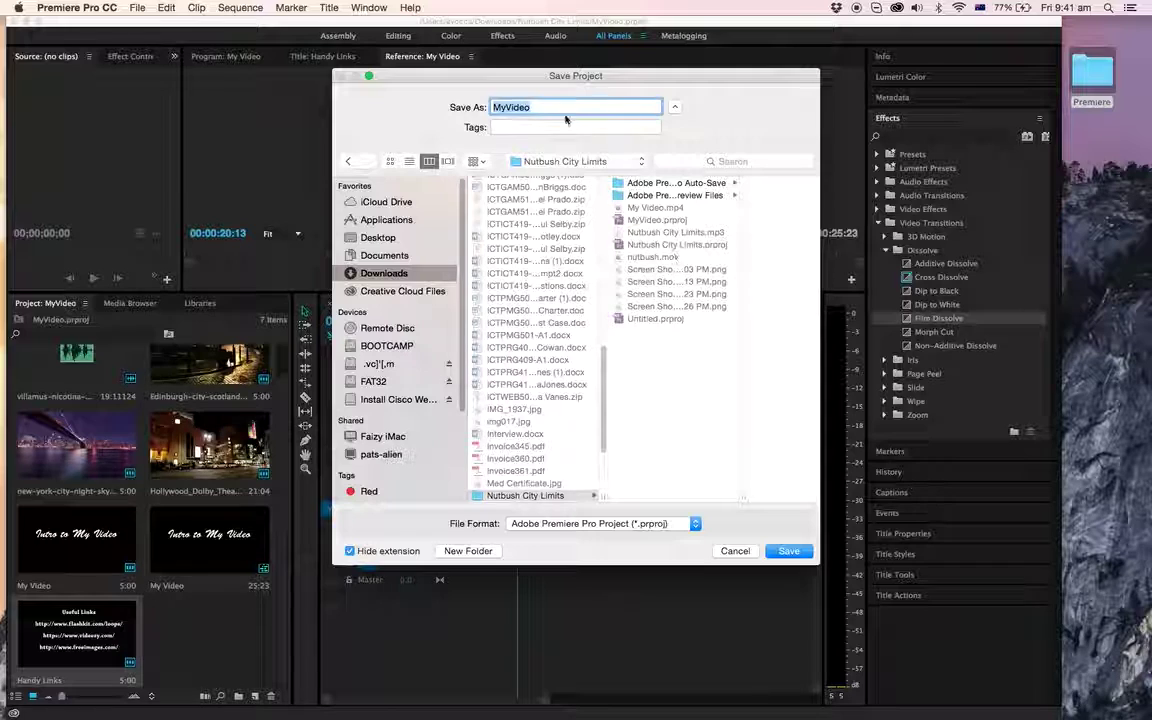
click(397, 222)
click(390, 236)
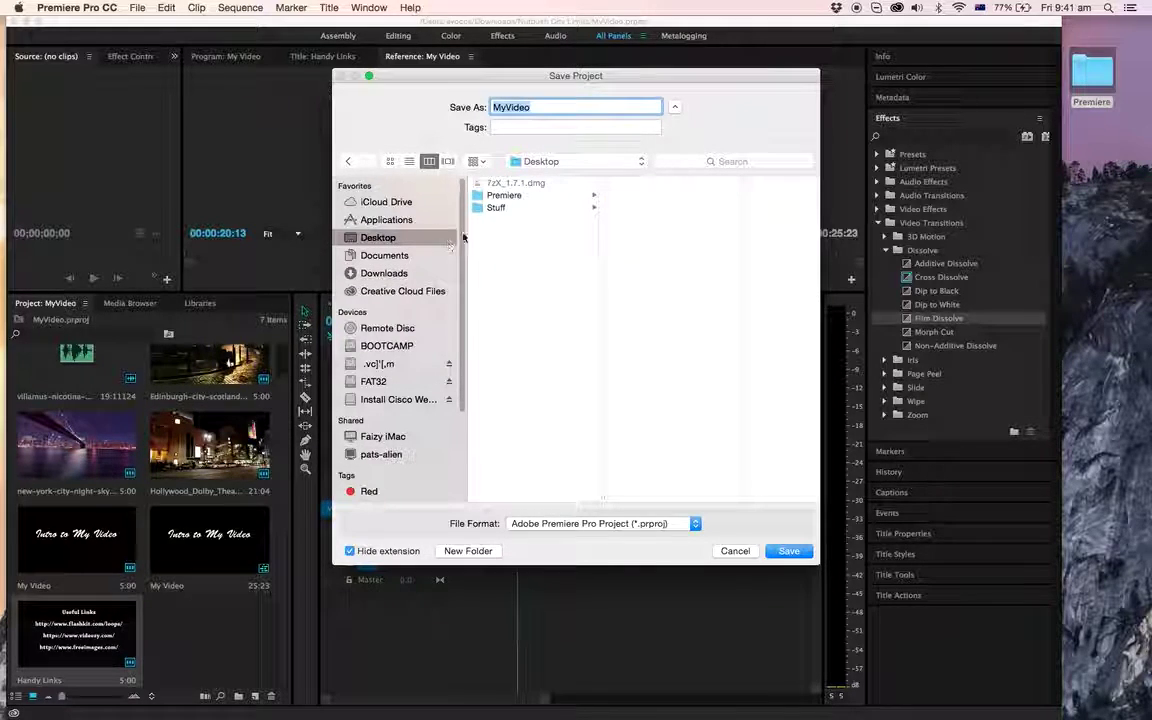
click(530, 196)
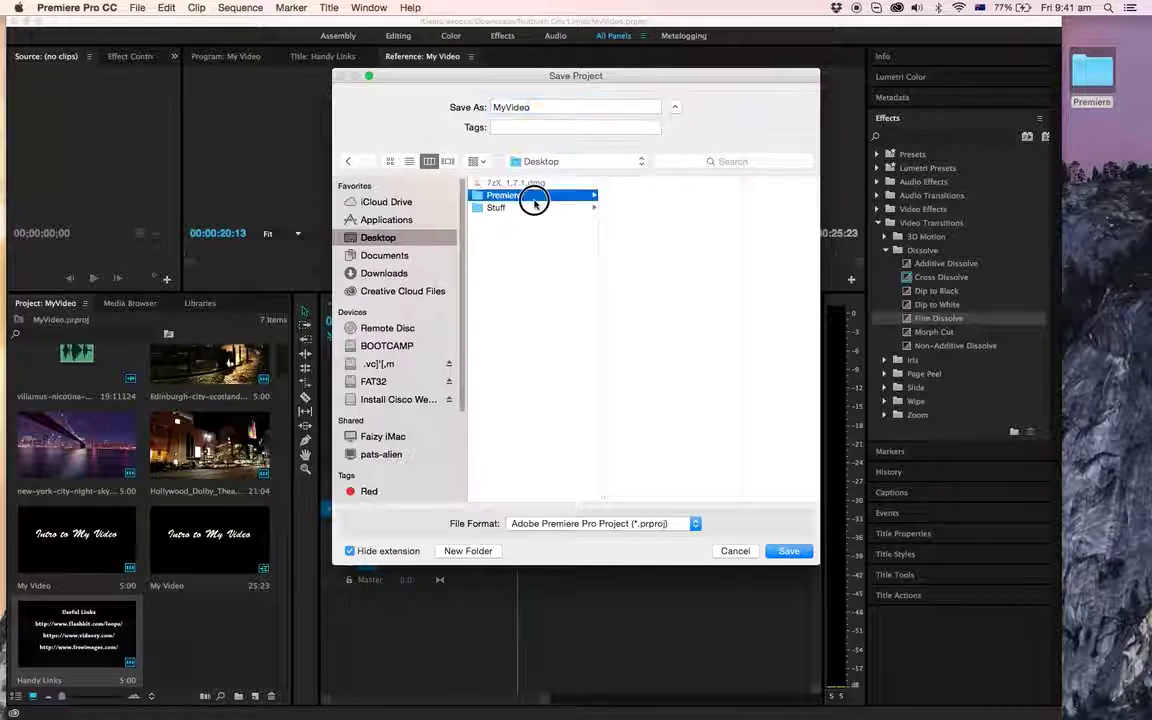
click(795, 553)
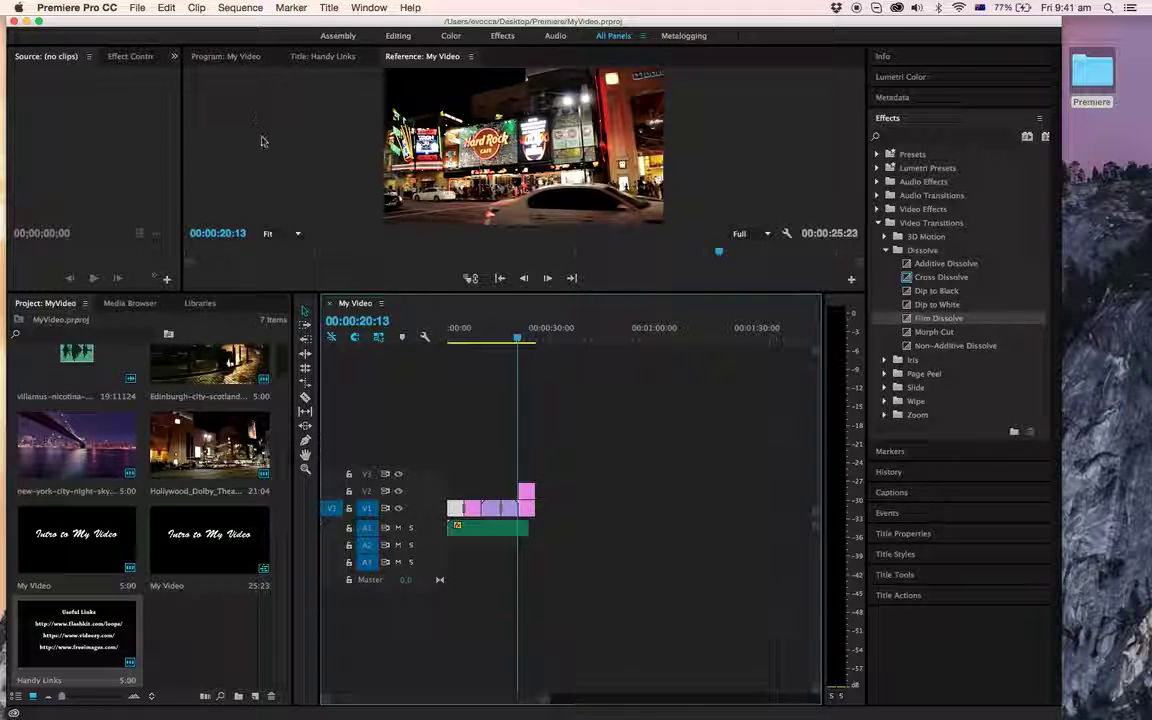
- Export the sequence as My Video_1.mp4 into the Desktop's Premiere folder with the YouTube 720p HD preset
click(137, 7)
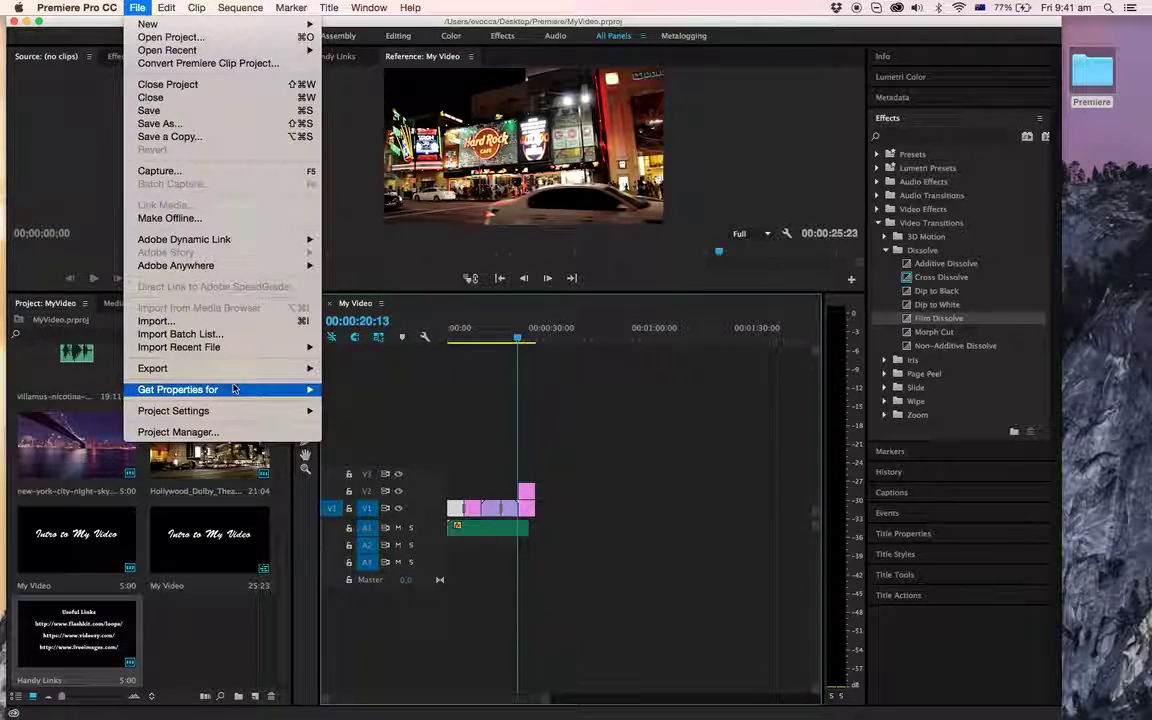
mouse_move(270, 368)
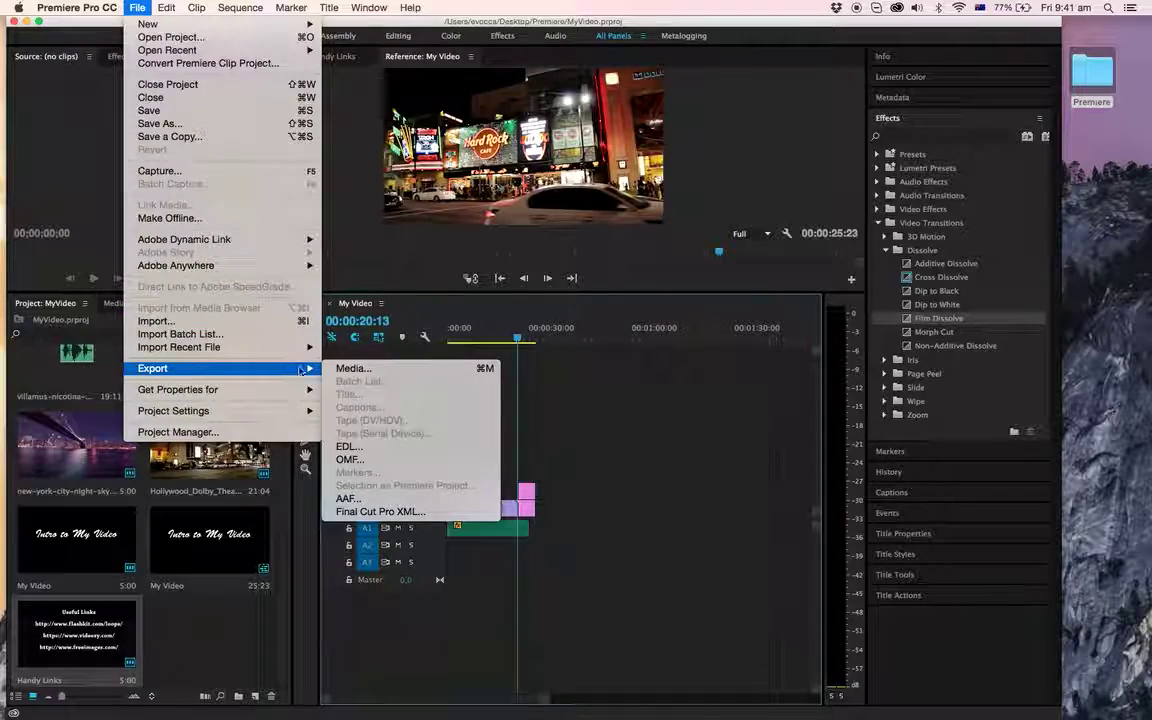
click(367, 370)
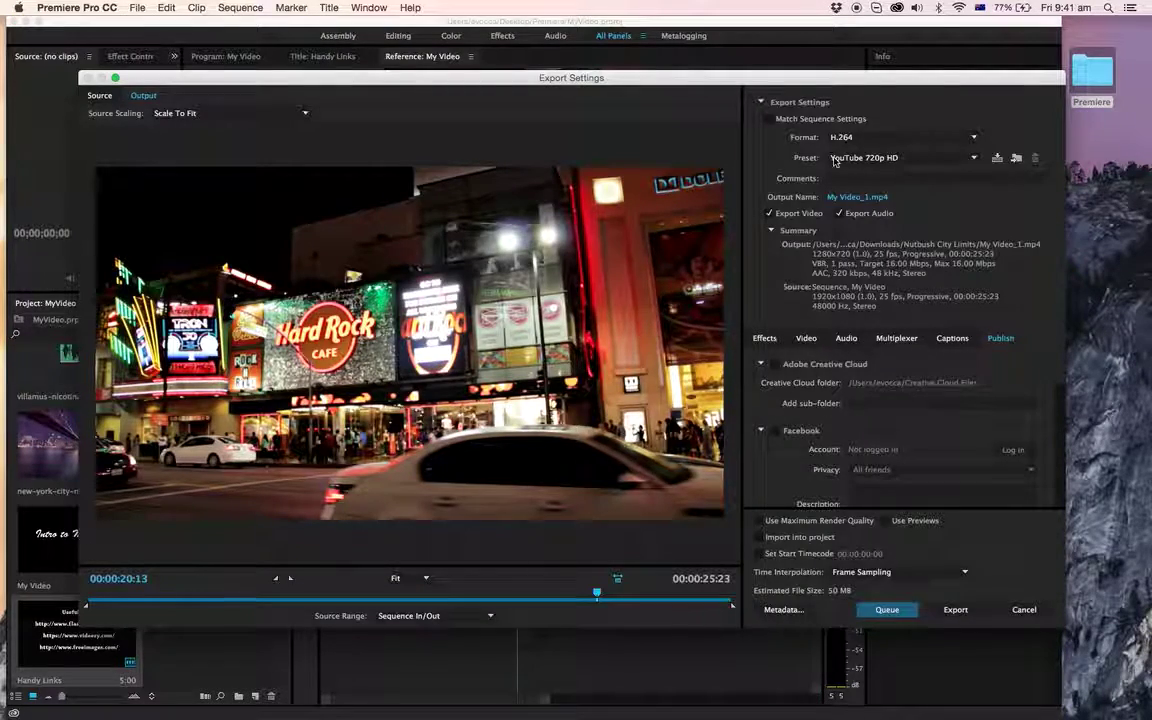
click(867, 198)
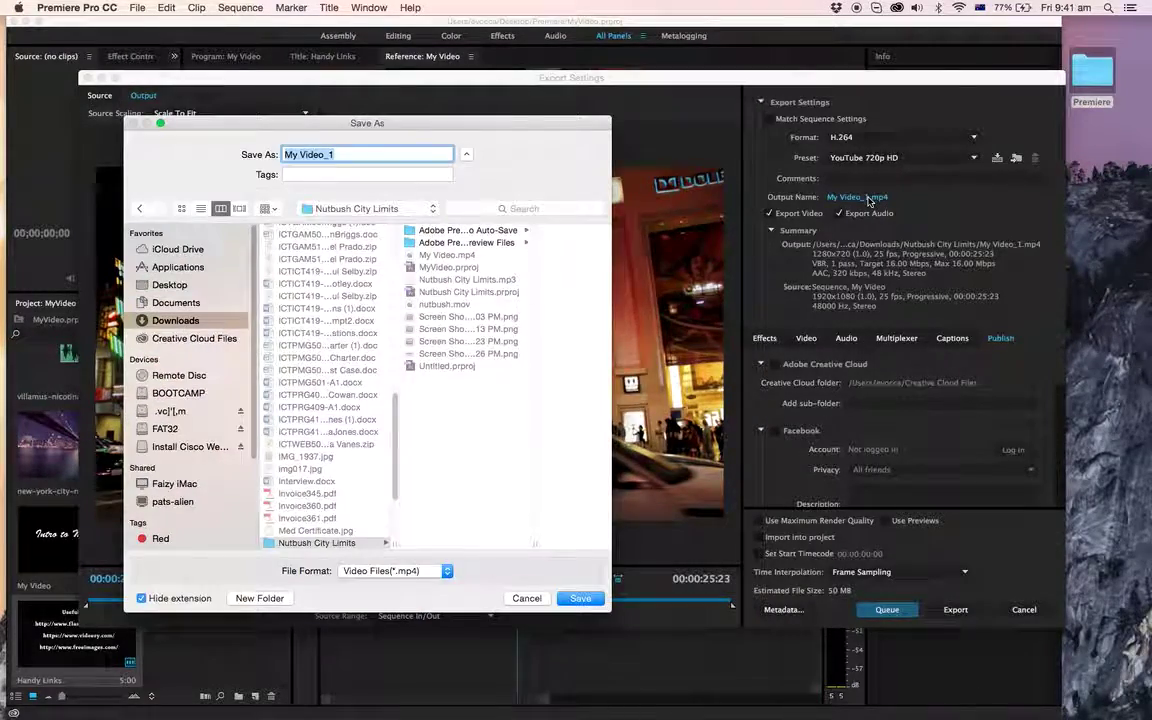
click(182, 287)
click(297, 243)
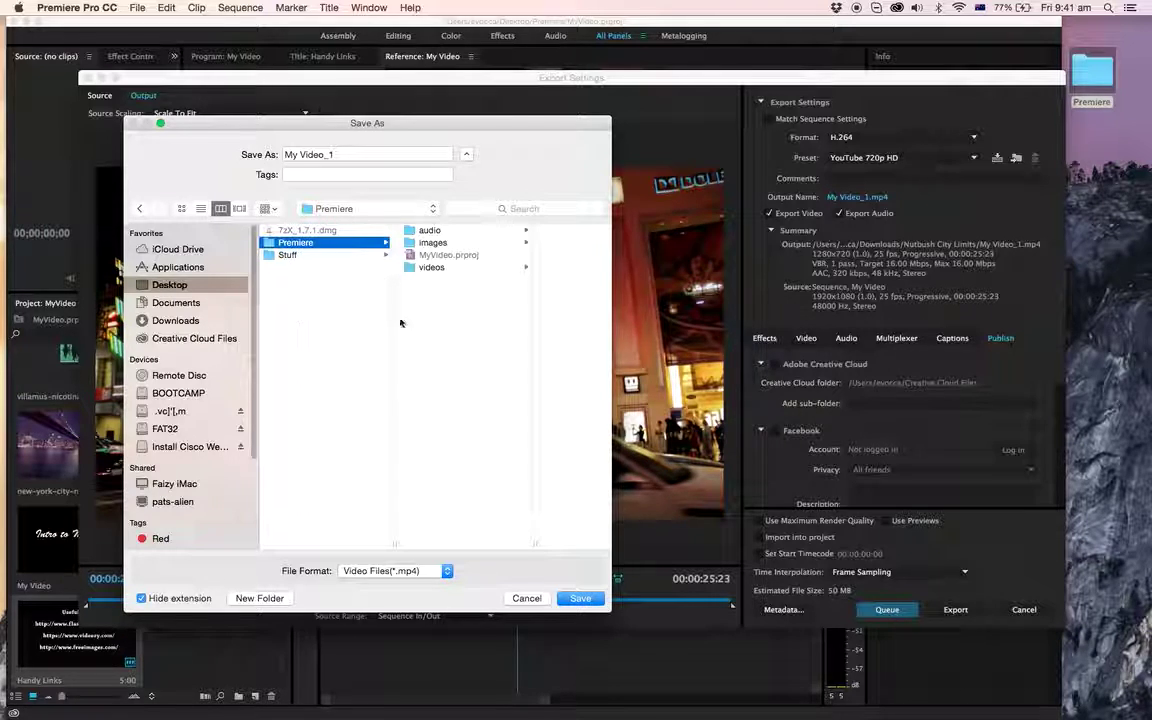
key(Return)
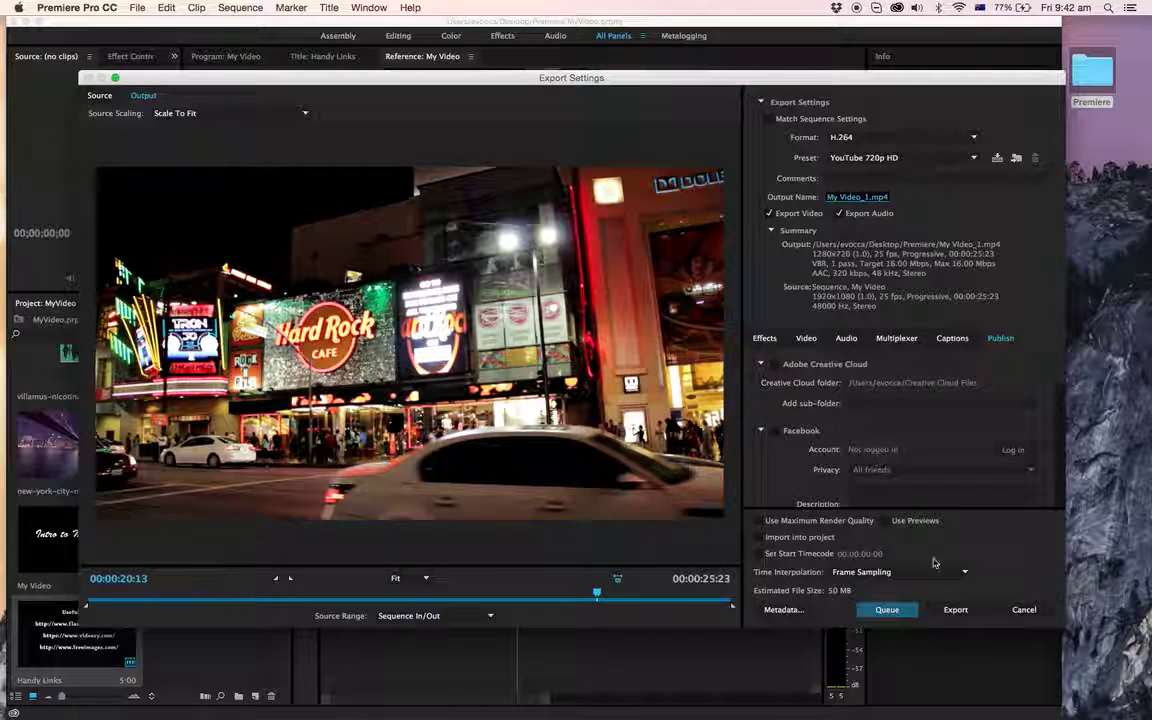
click(968, 610)
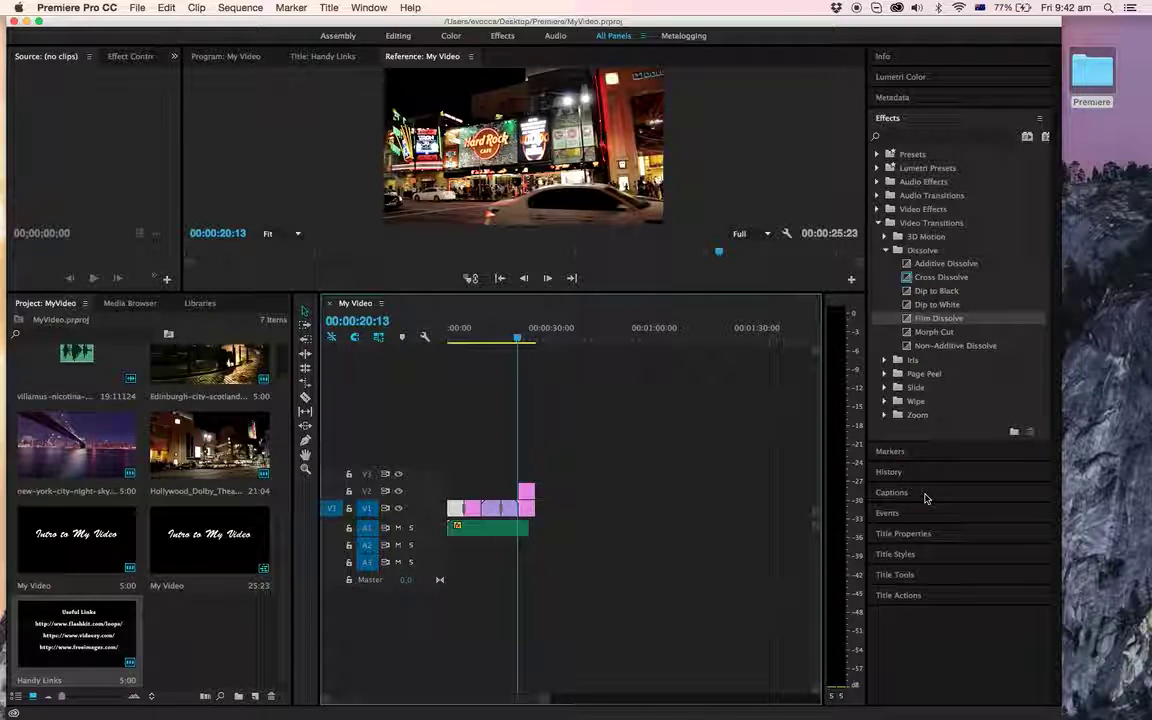
- Open the exported My Video_1.mp4 from the desktop's Premiere folder in QuickTime Player, reposition its window and play the video
click(1092, 76)
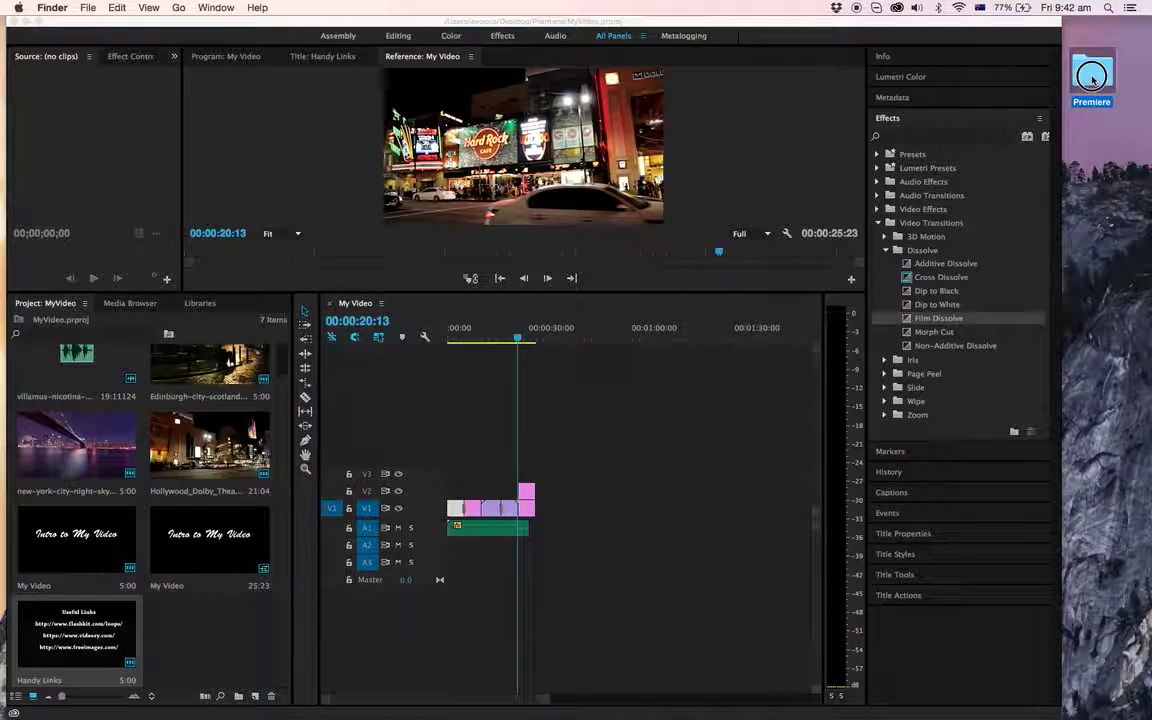
double_click(1092, 76)
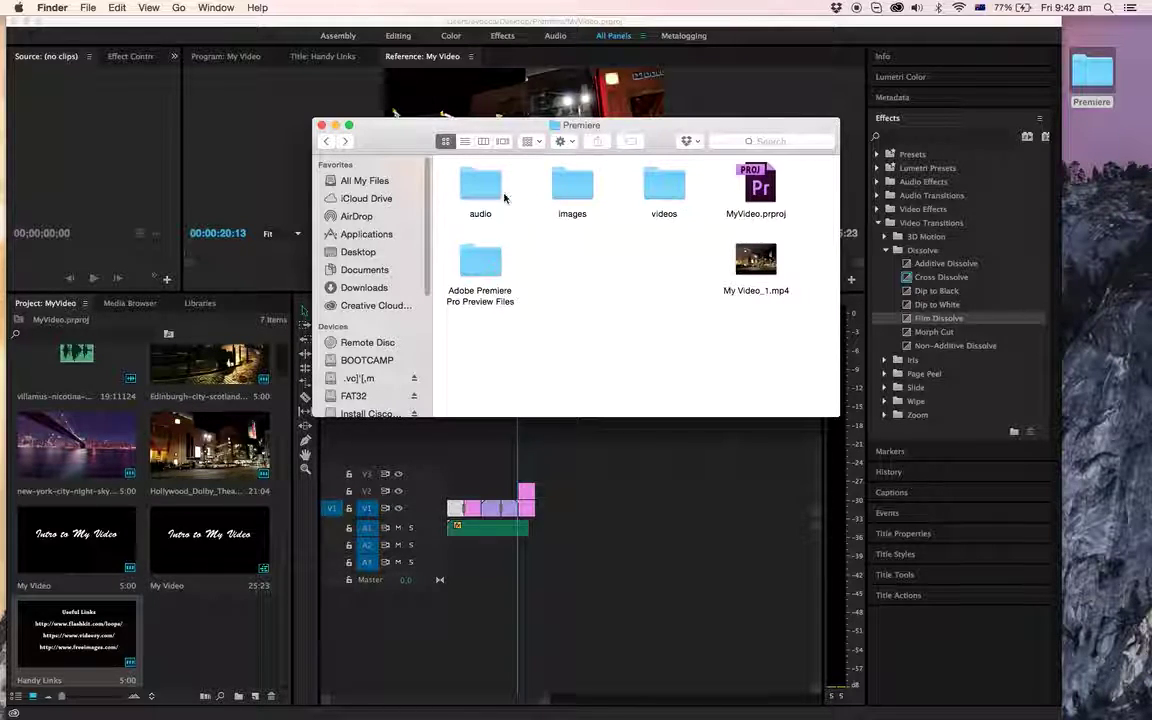
click(755, 262)
double_click(755, 262)
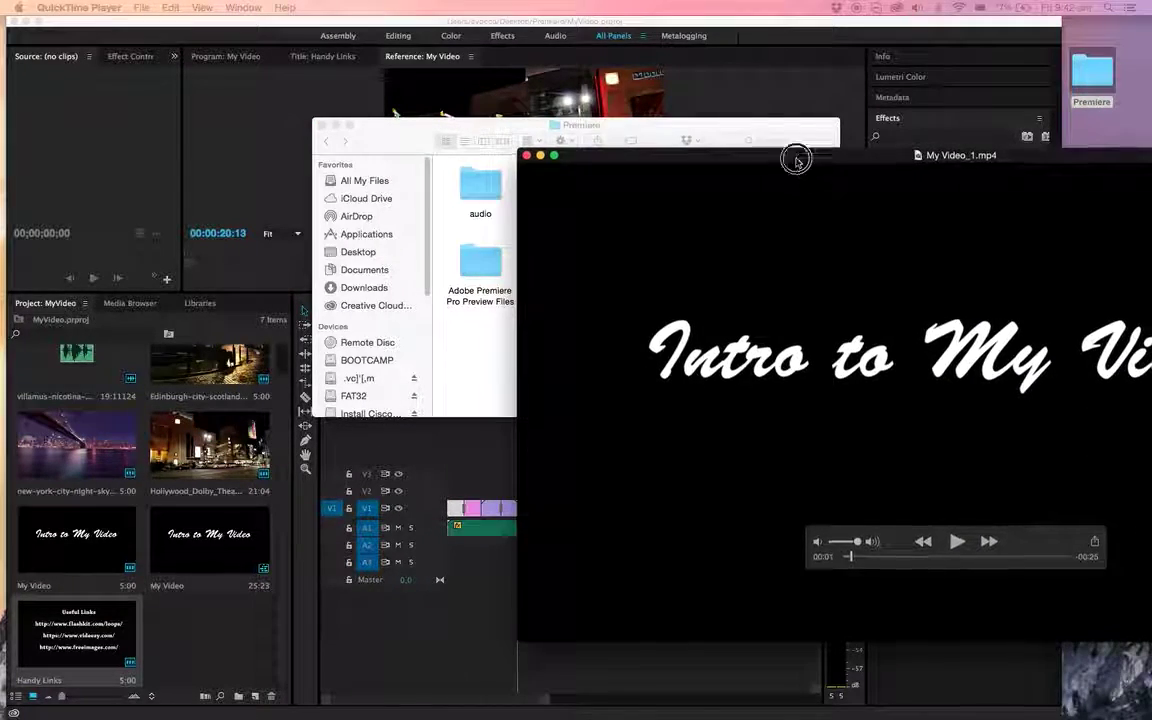
drag(810, 154, 417, 116)
click(561, 500)
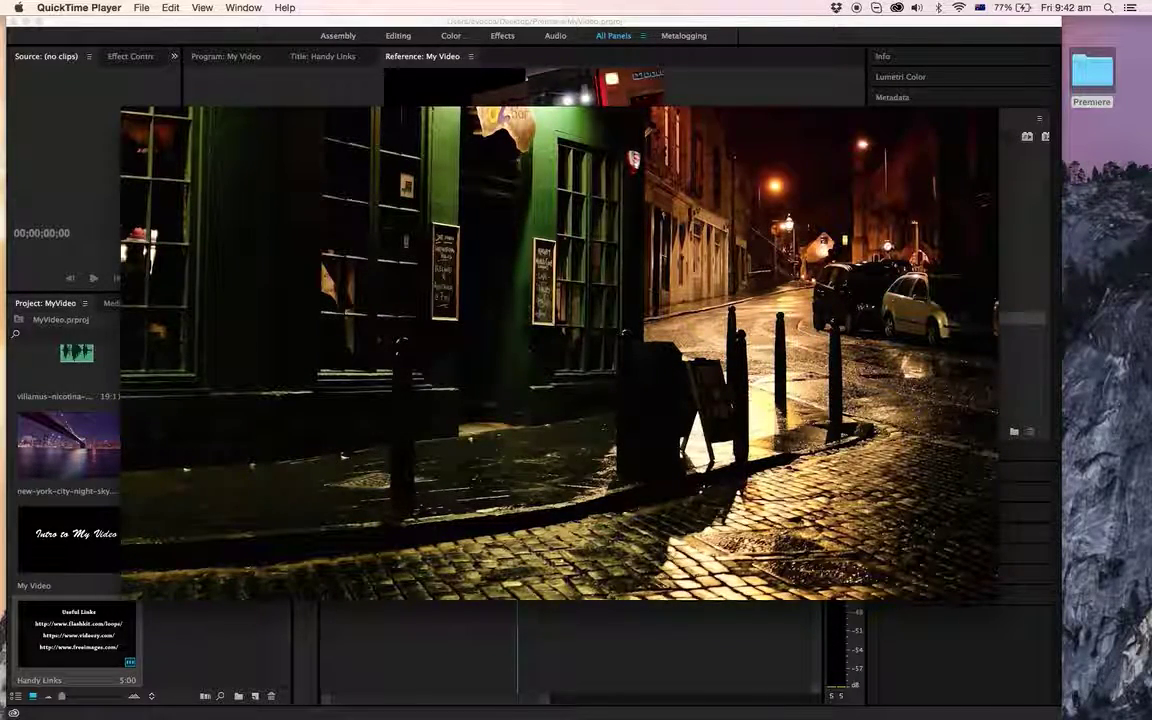
mouse_move(659, 459)
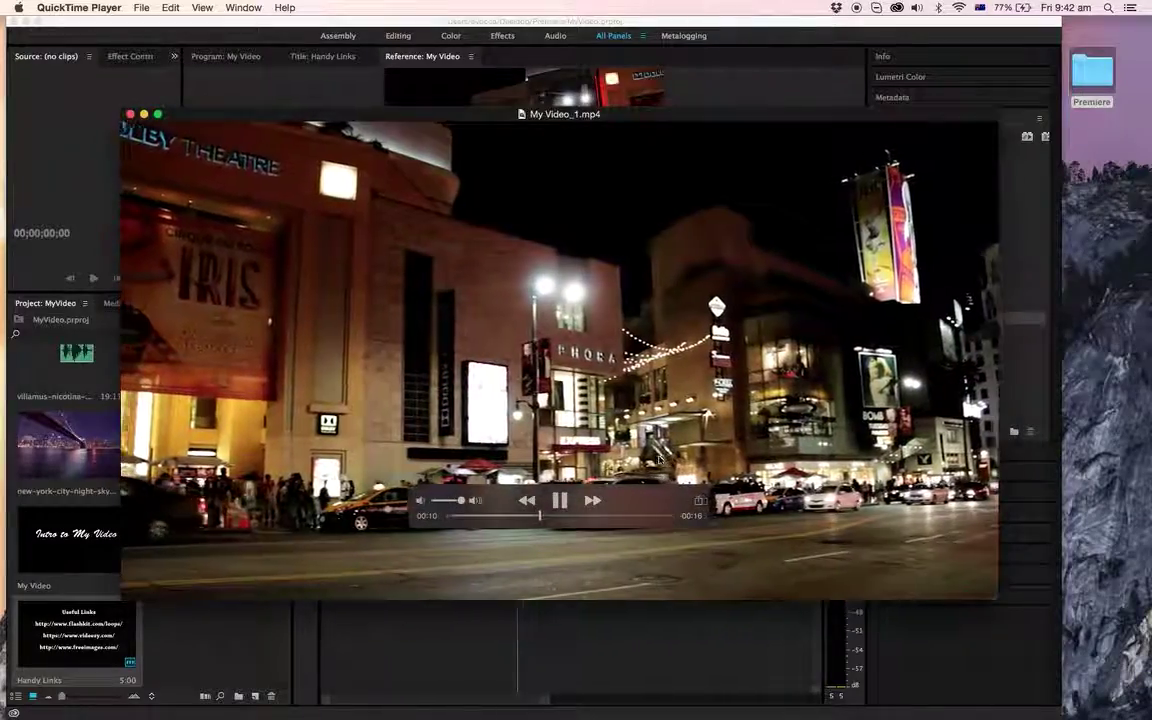